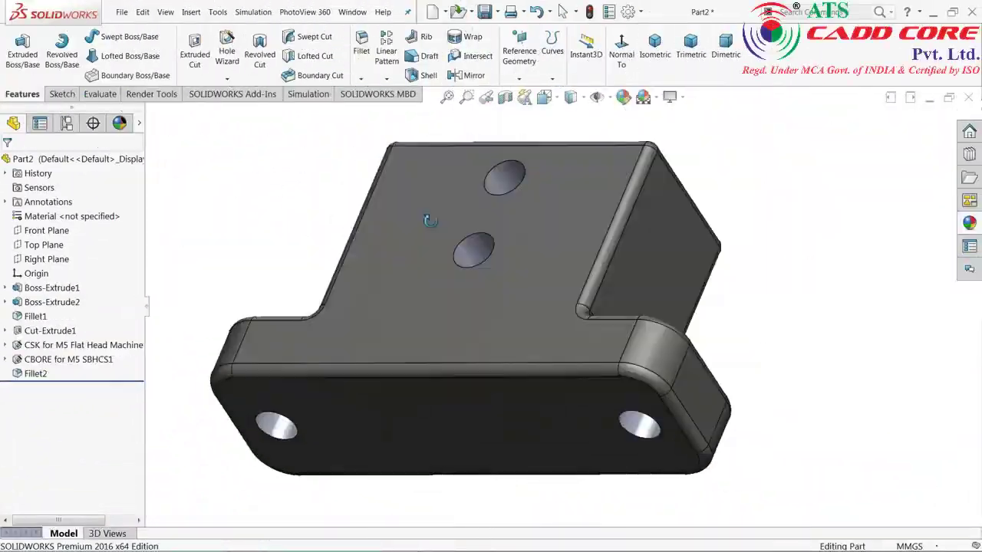
Step: Orbit the finished bracket to view it from above
mouse_move(429, 221)
middle_mouse_down()
mouse_move(388, 187)
mouse_move(346, 210)
mouse_move(228, 204)
mouse_move(277, 254)
mouse_move(248, 227)
mouse_move(241, 232)
mouse_move(269, 261)
mouse_move(245, 230)
mouse_move(267, 290)
mouse_move(256, 278)
mouse_move(265, 252)
mouse_move(296, 226)
mouse_move(313, 187)
mouse_move(303, 396)
mouse_move(272, 394)
mouse_move(298, 396)
mouse_move(304, 266)
mouse_move(253, 247)
mouse_move(298, 232)
mouse_move(305, 184)
mouse_move(256, 263)
mouse_move(265, 287)
mouse_move(263, 274)
middle_mouse_up()
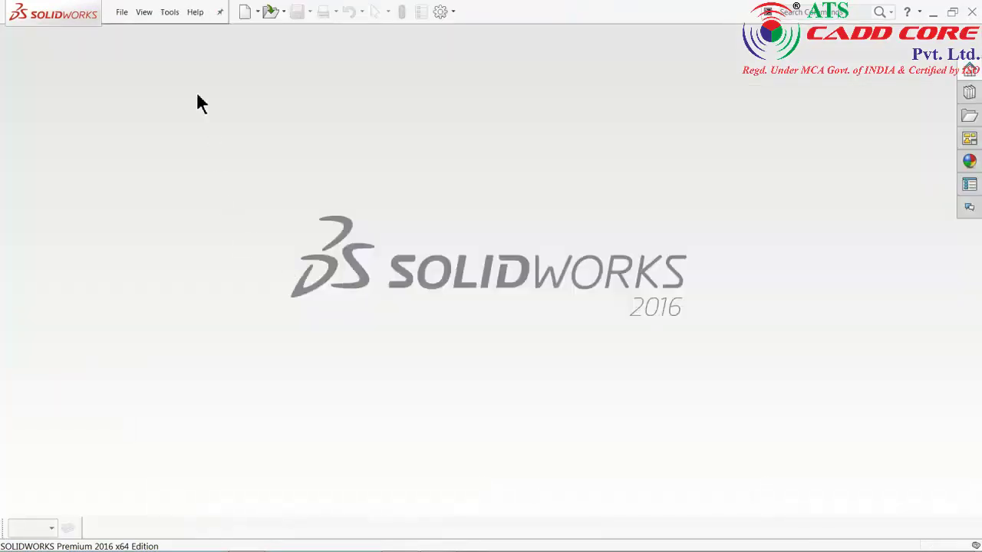
Step: Create a new part document from the File menu
left_click(122, 13)
left_click(122, 13)
left_click(122, 12)
left_click(136, 33)
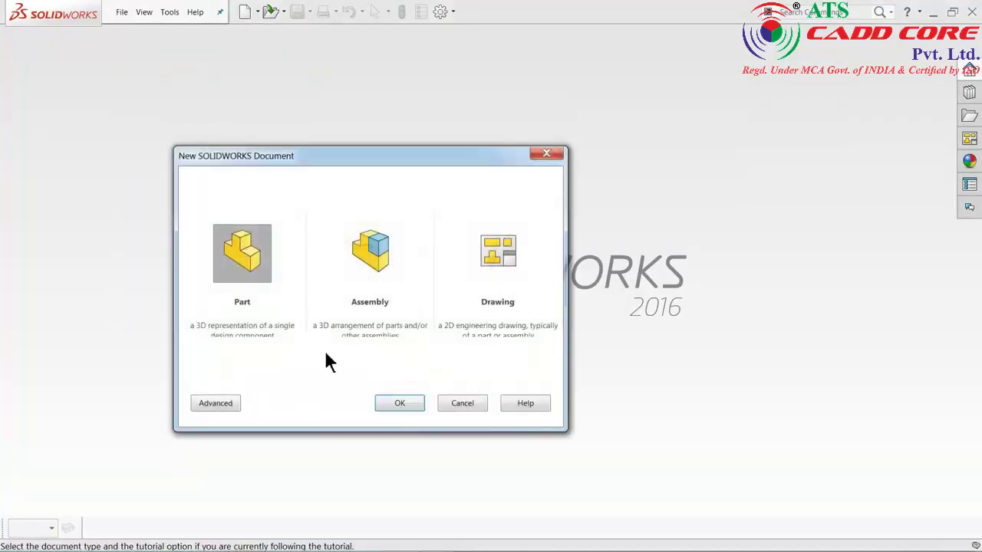
left_click(403, 407)
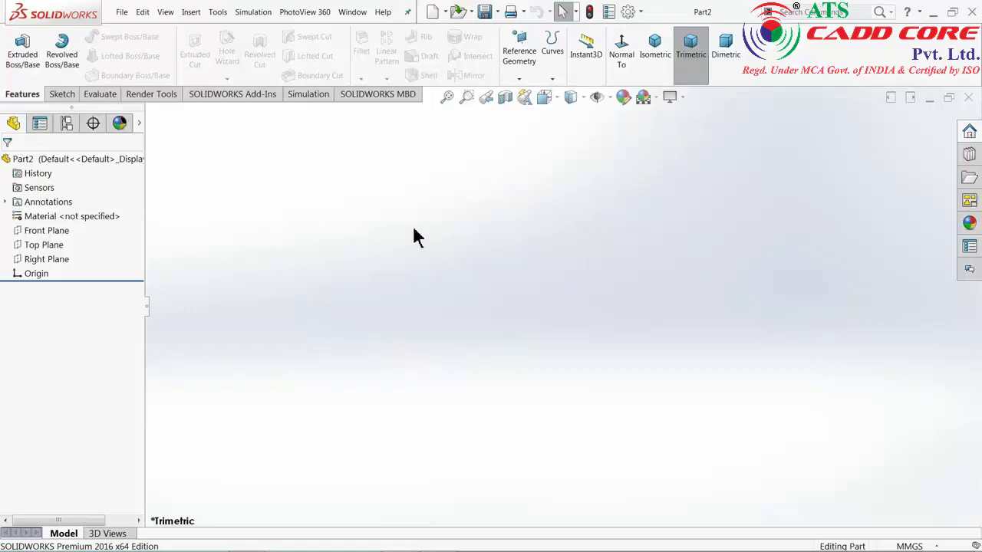
Step: Apply the Plain White scene background, then minimize SOLIDWORKS to reveal the reference drawing
left_click(656, 96)
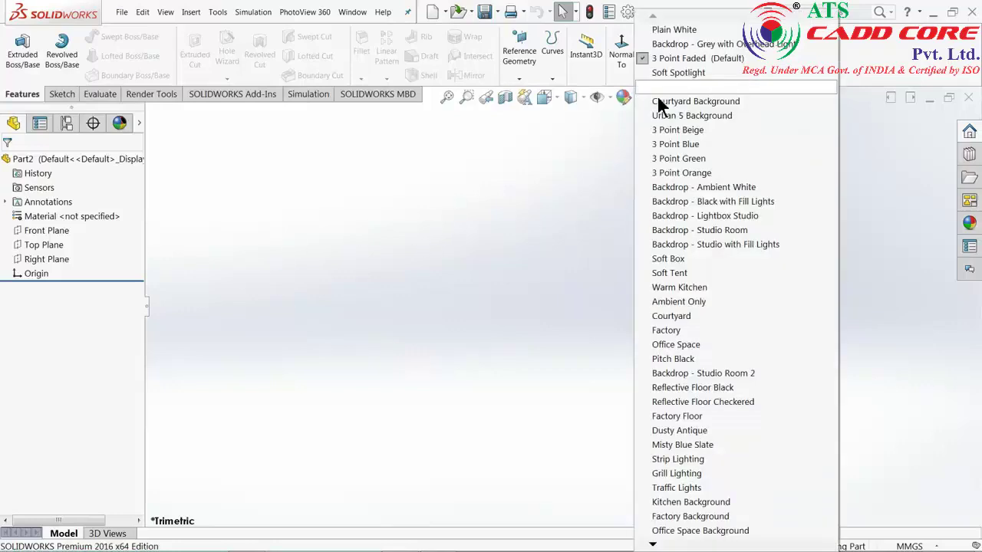
left_click(680, 30)
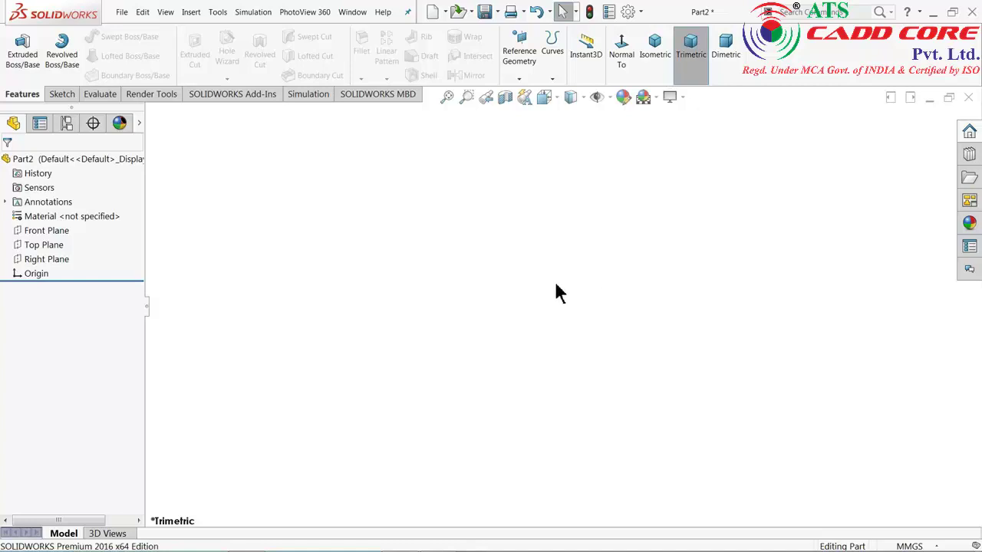
left_click(936, 13)
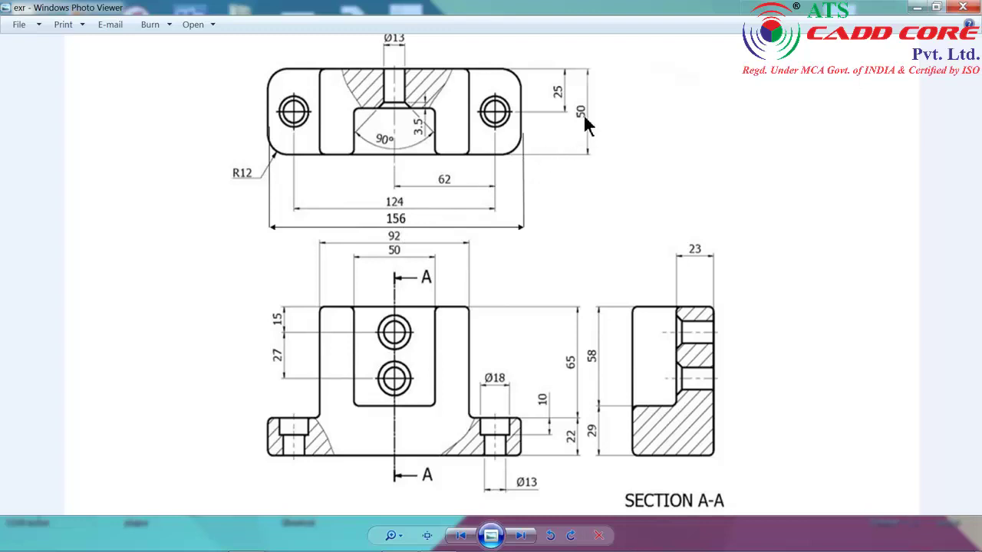
Step: Zoom in and out on the exr bracket drawing in Photo Viewer to review it
scroll(567, 444, "up", 2)
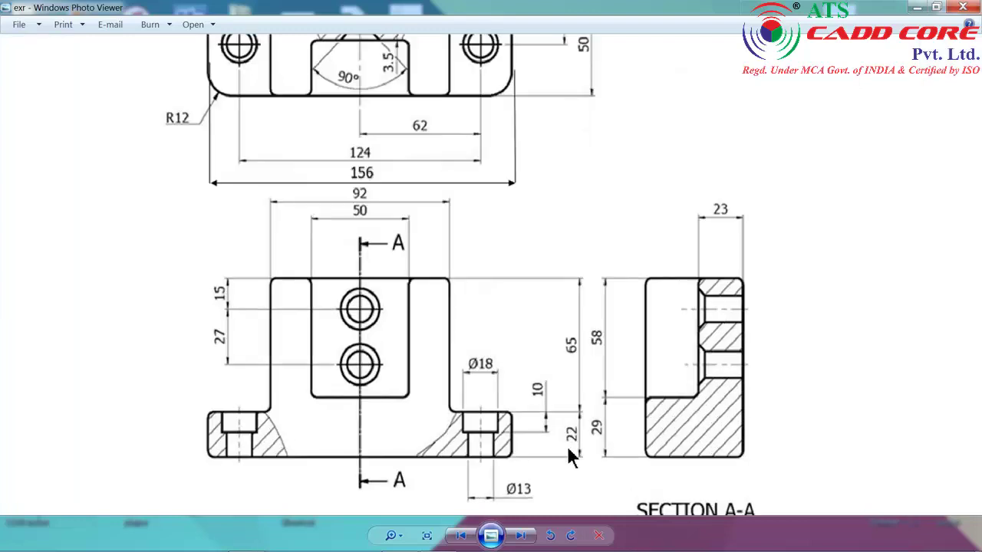
scroll(575, 427, "down", 2)
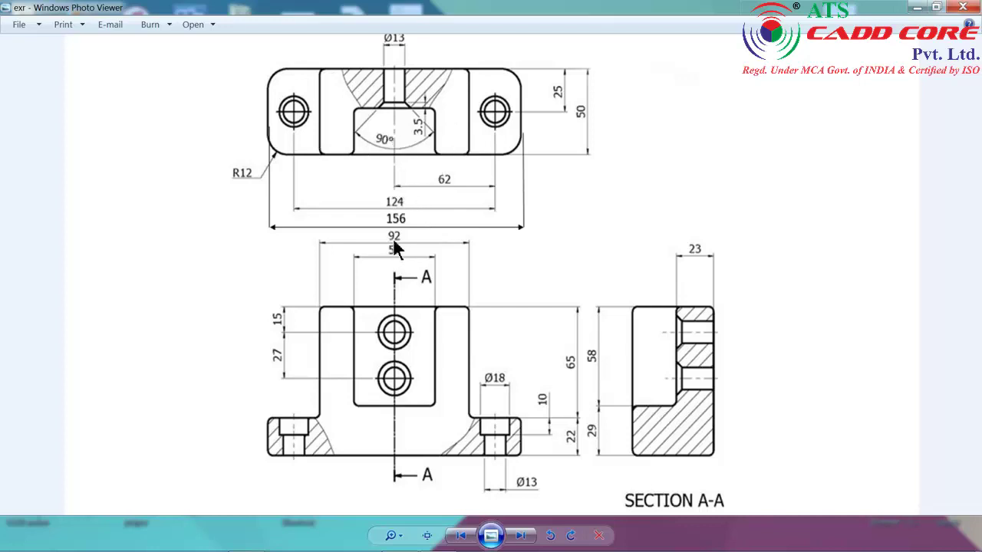
scroll(387, 240, "up", 1)
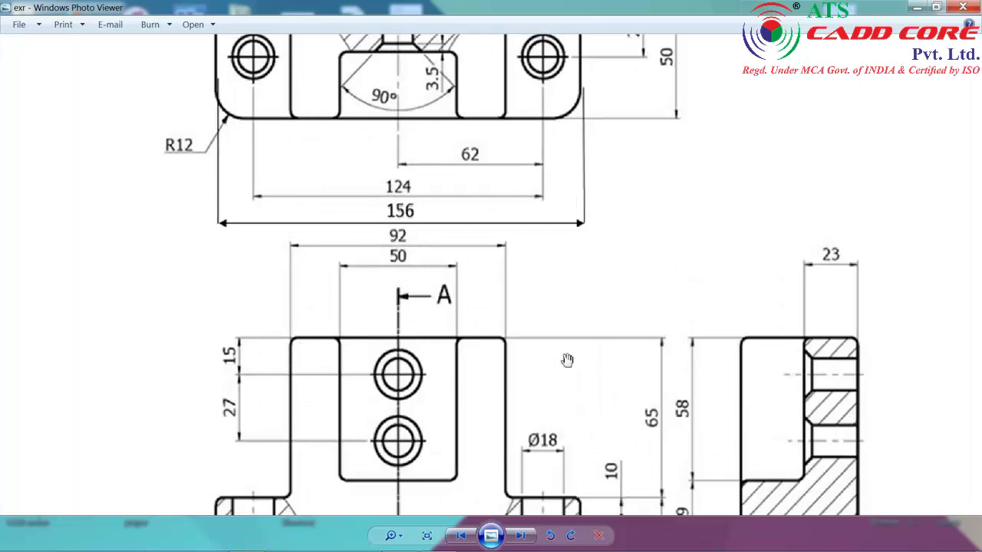
scroll(494, 345, "down", 1)
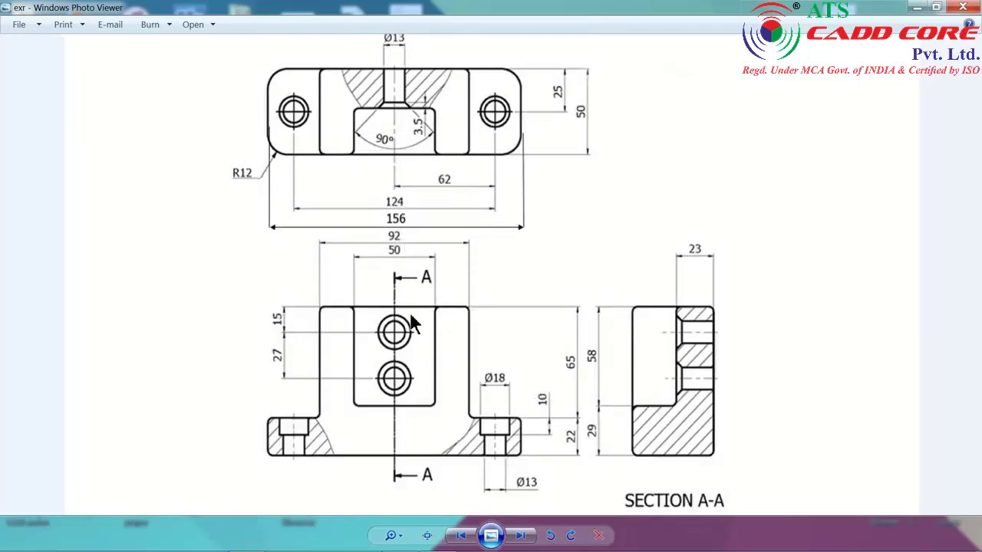
scroll(497, 374, "up", 1)
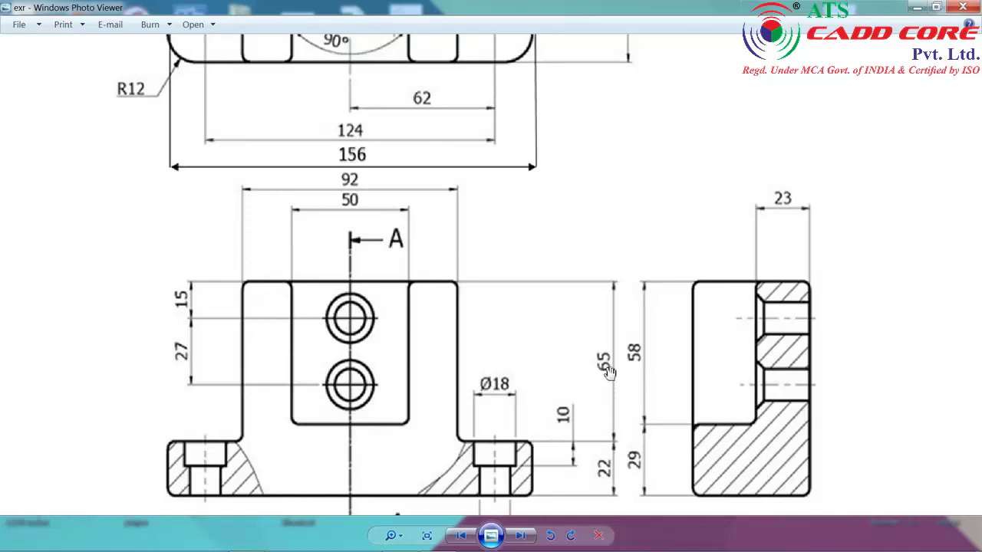
Step: Start an extrusion sketch on the Top Plane with a center rectangle from the origin
key("alt+Tab")
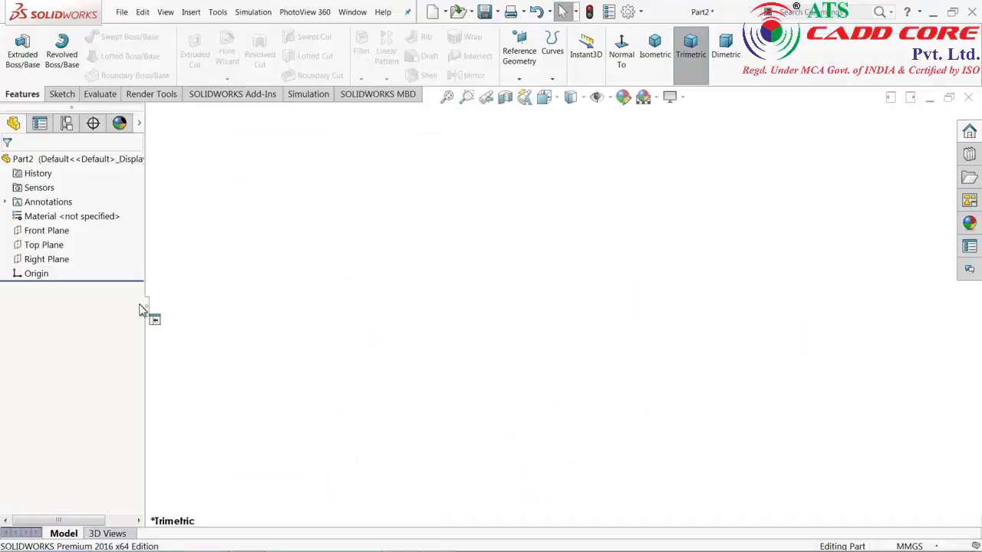
left_click(31, 54)
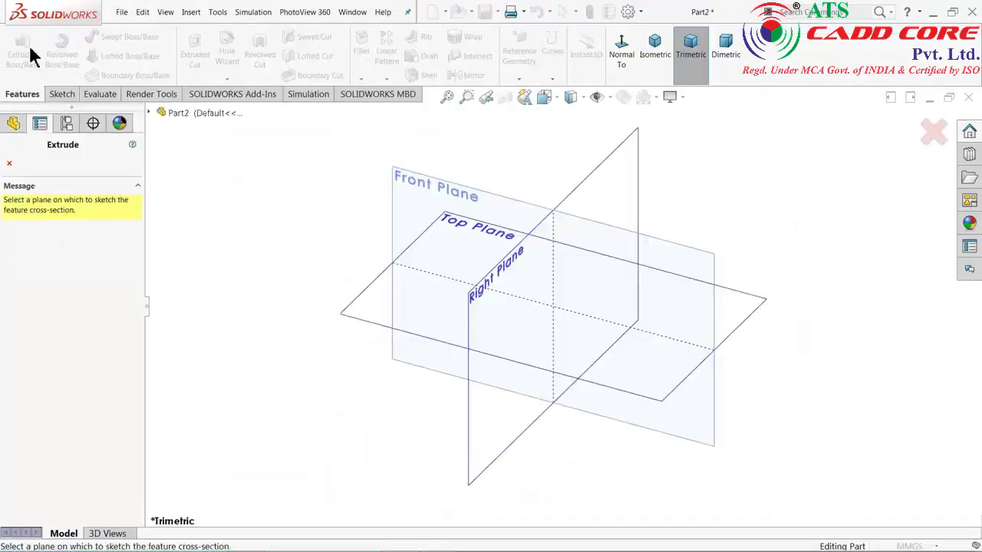
left_click(385, 328)
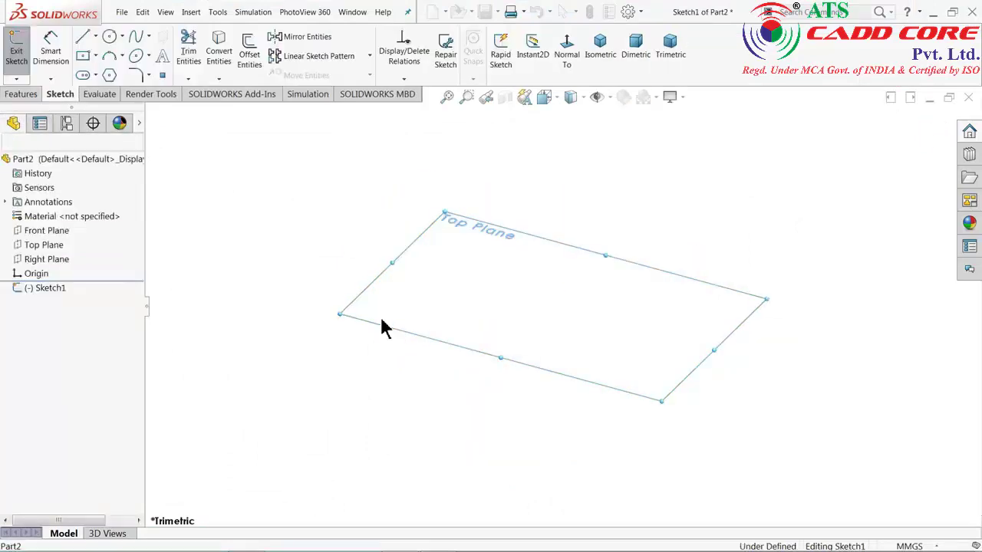
left_click(83, 59)
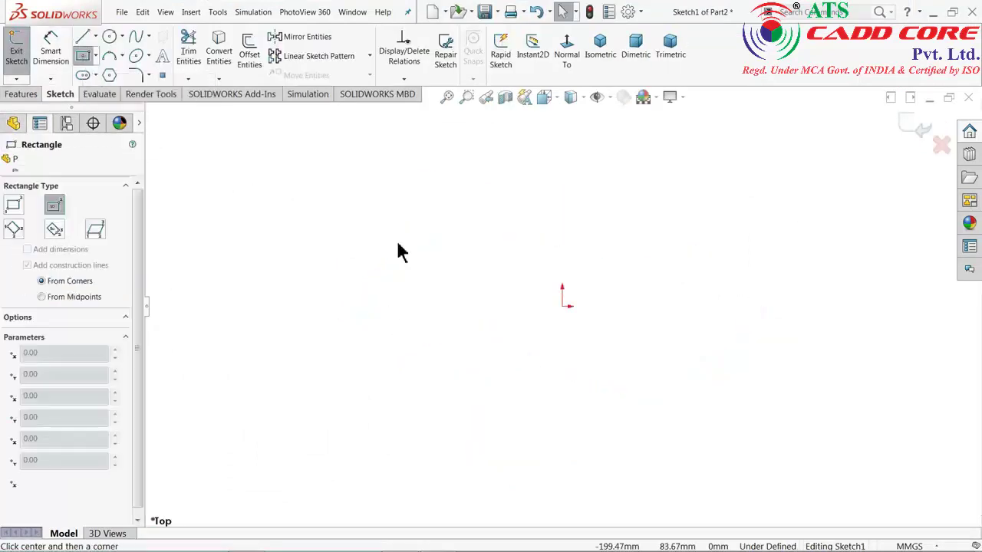
left_click(564, 307)
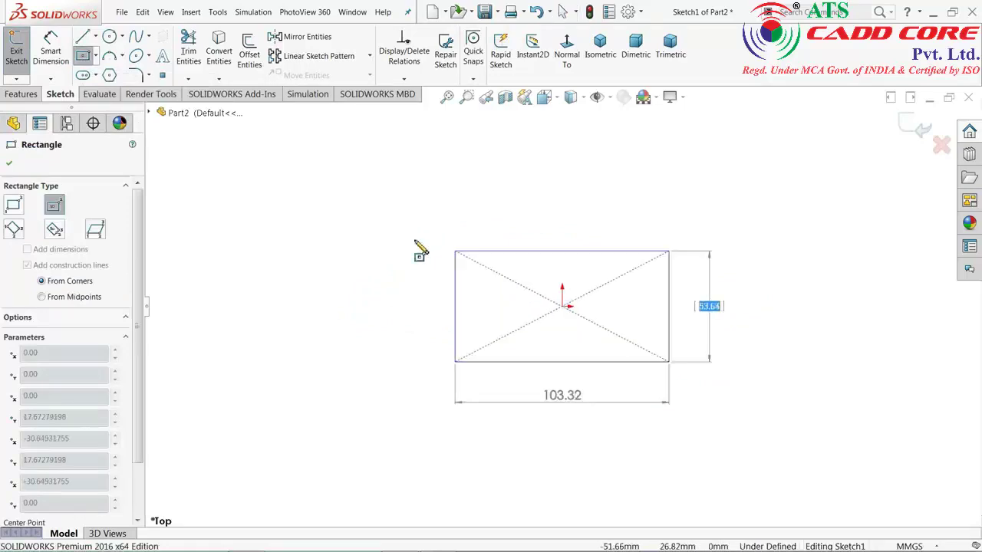
left_click(342, 219)
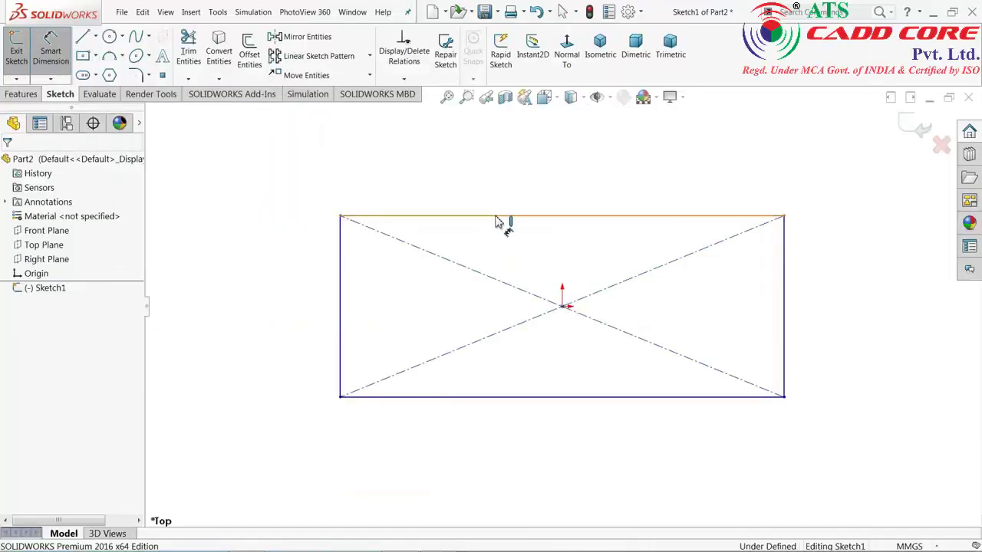
Step: Dimension the rectangle 156 wide and 50 tall to fully define it
left_click(497, 217)
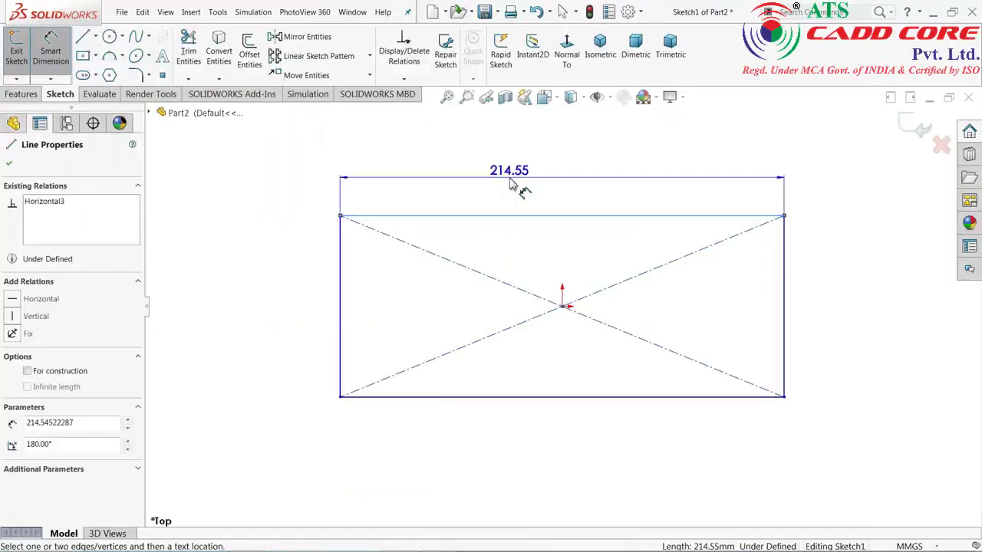
left_click(511, 183)
type("156")
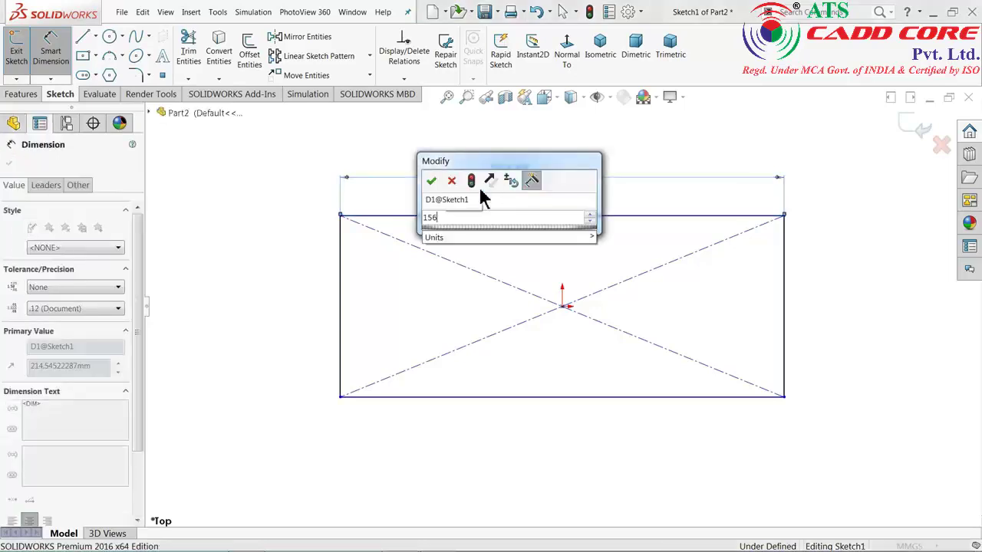
left_click(431, 180)
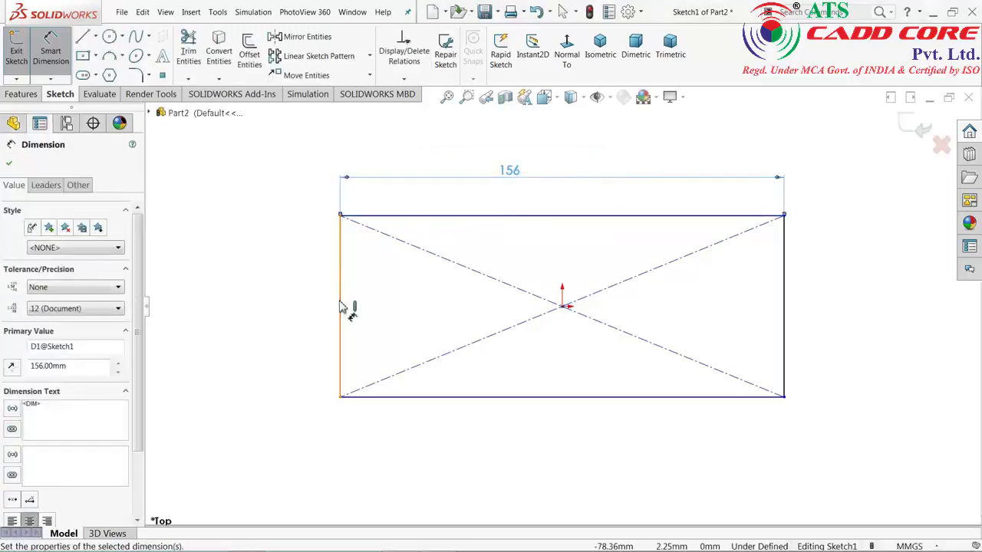
left_click(340, 308)
left_click(299, 309)
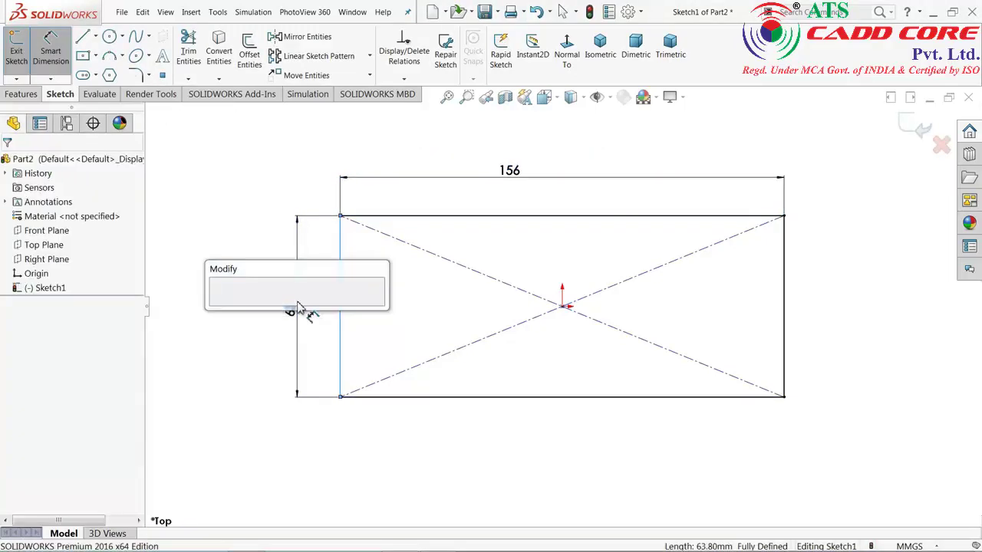
type("50")
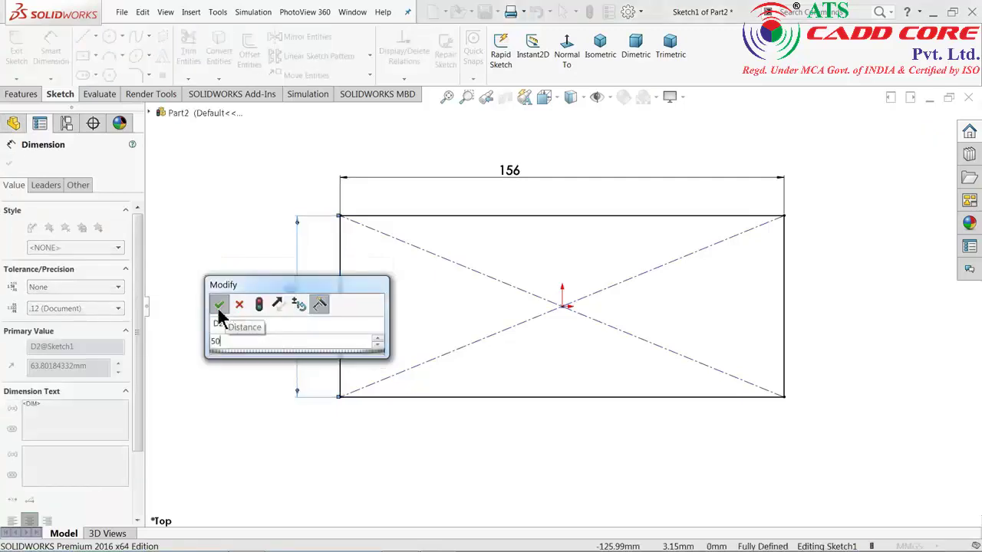
left_click(218, 306)
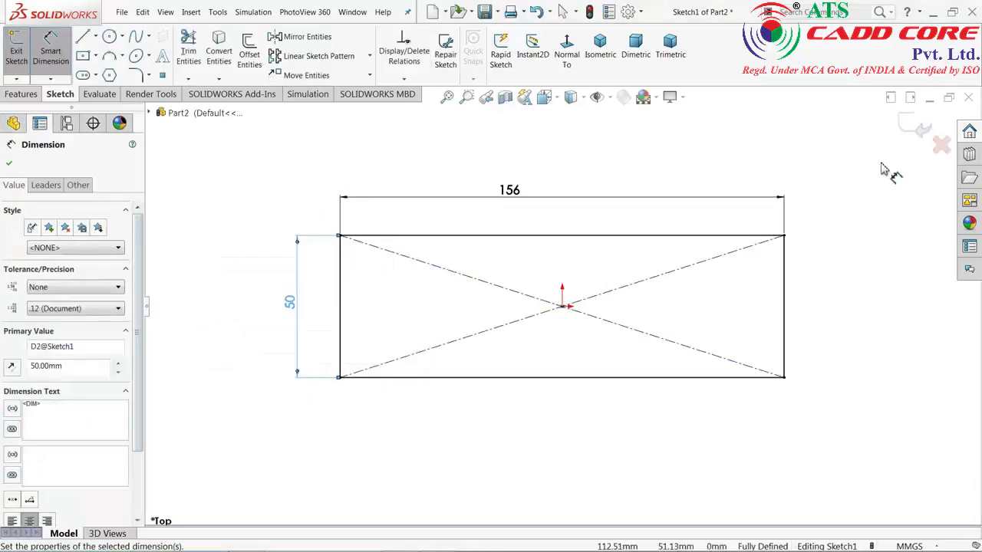
left_click(917, 127)
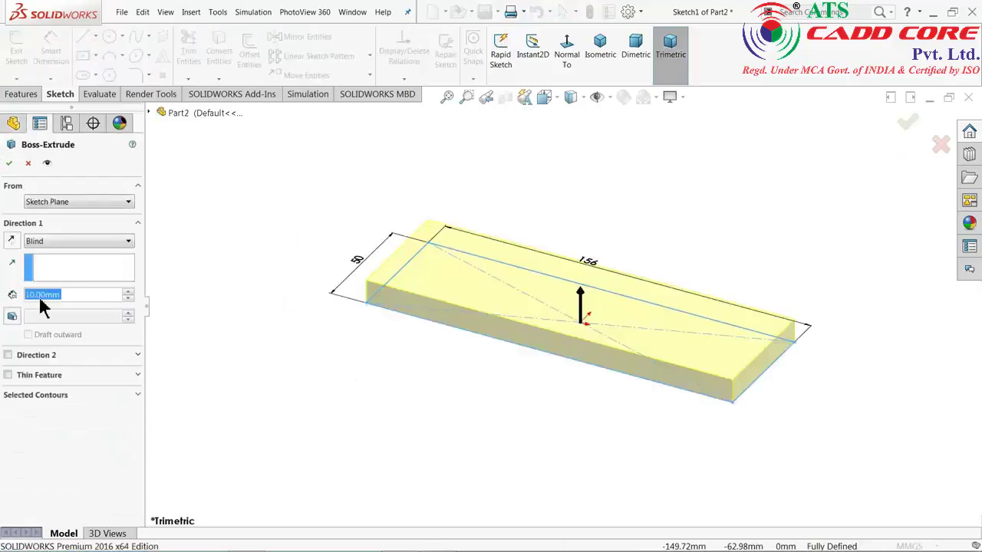
Step: Extrude the rectangle Blind to a depth of 22 mm as Boss-Extrude1
left_click(42, 241)
left_click(46, 245)
type("2")
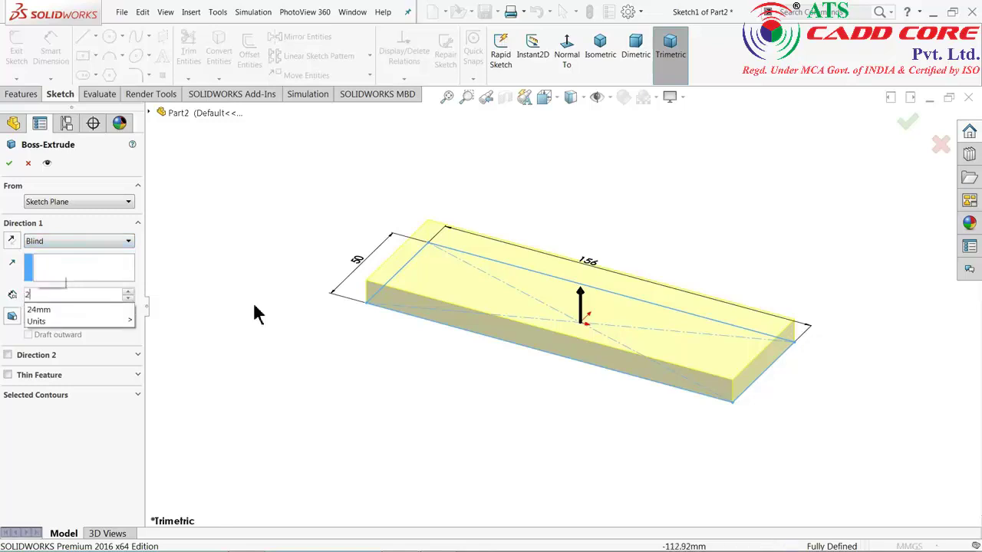
type("2")
key("Return")
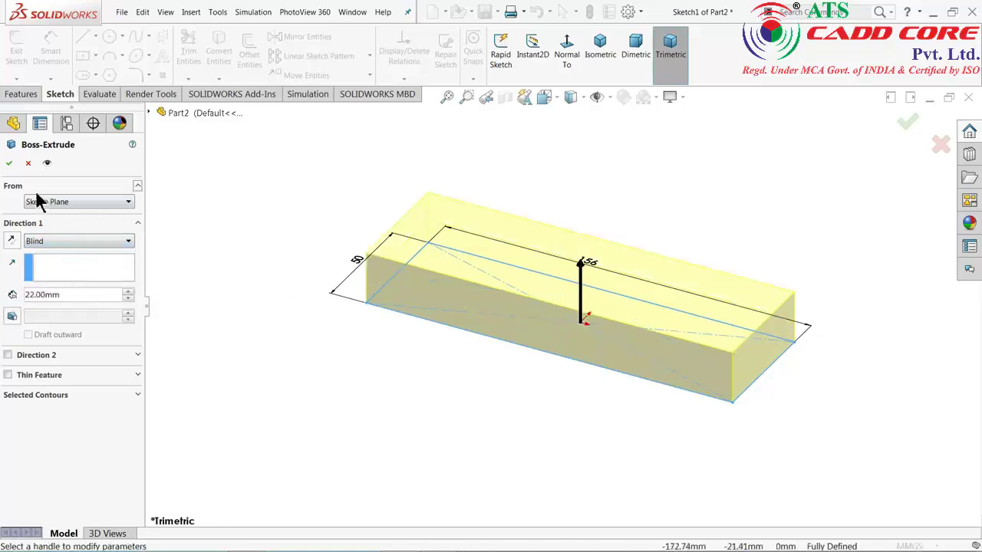
left_click(10, 164)
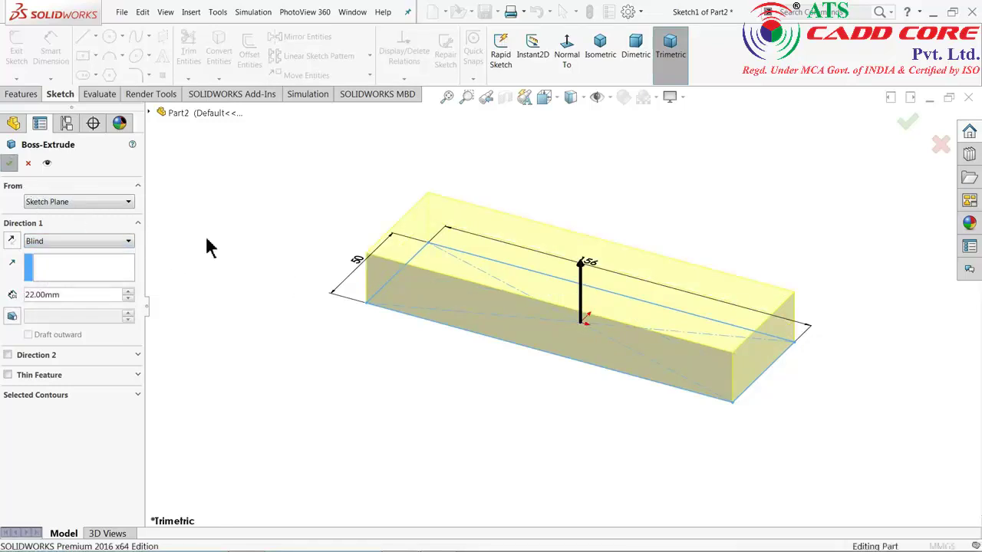
Step: Turn on RealView Graphics for the part display
left_click(682, 98)
left_click(693, 117)
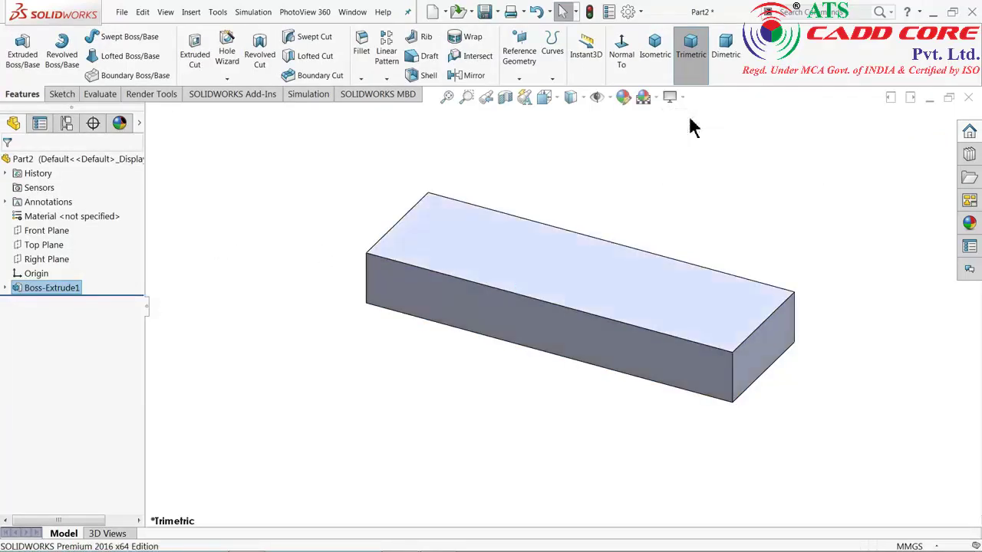
scroll(633, 212, "down", 2)
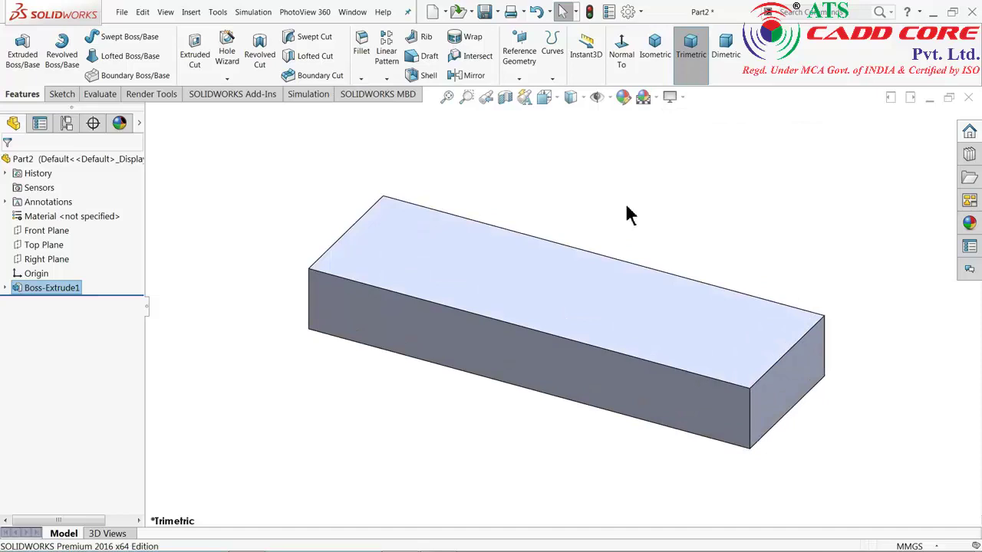
Step: Sketch a centred rectangle on the block's top face spanning the block
left_click(583, 301)
left_click(620, 278)
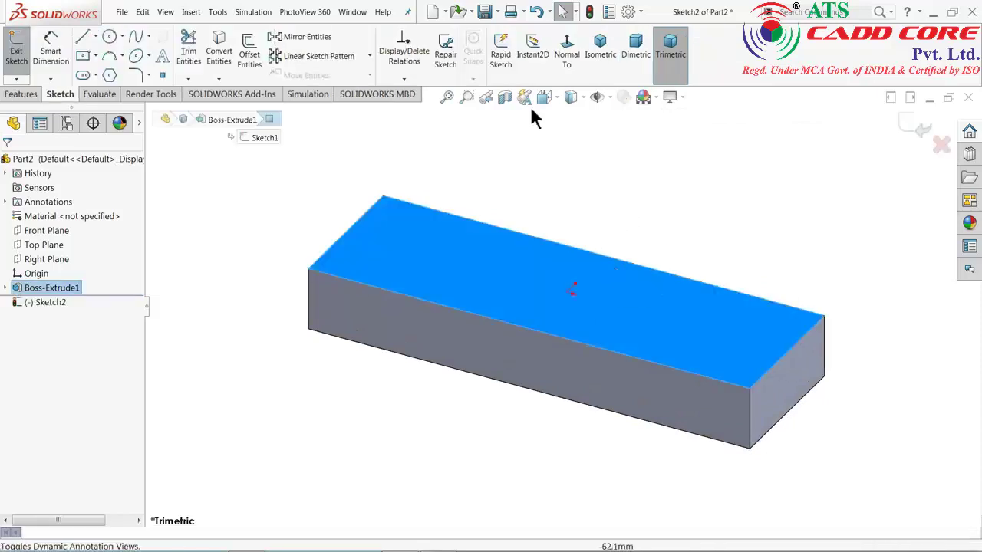
left_click(568, 44)
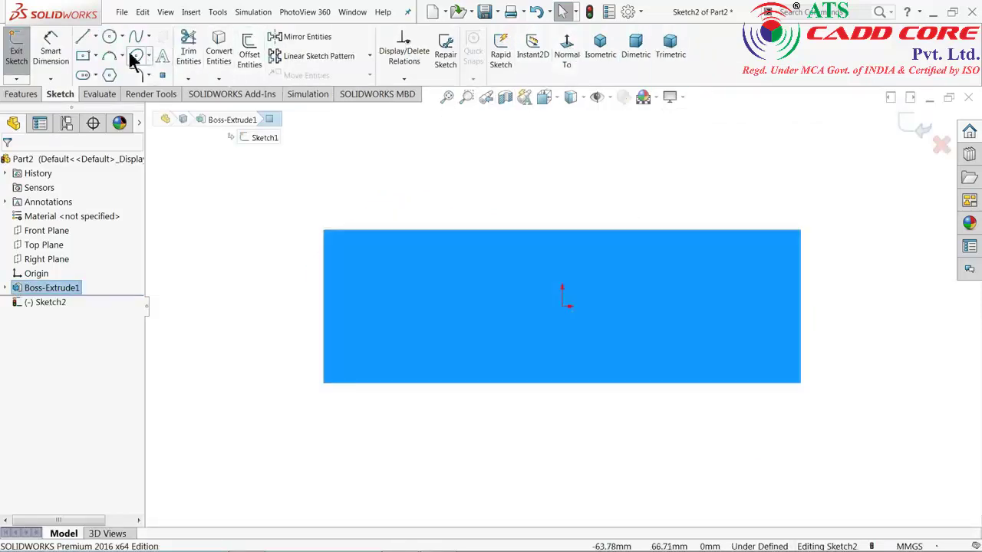
left_click(87, 55)
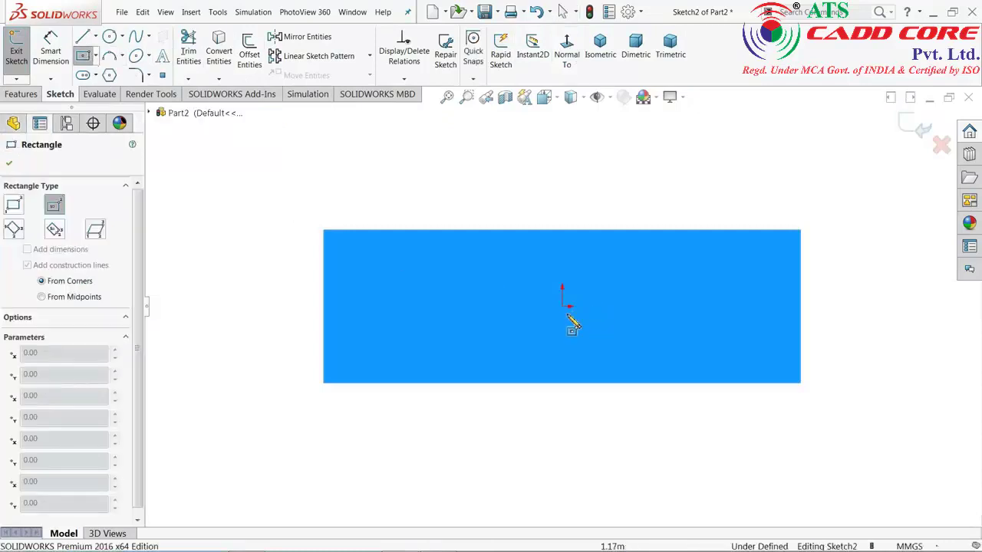
left_click(562, 306)
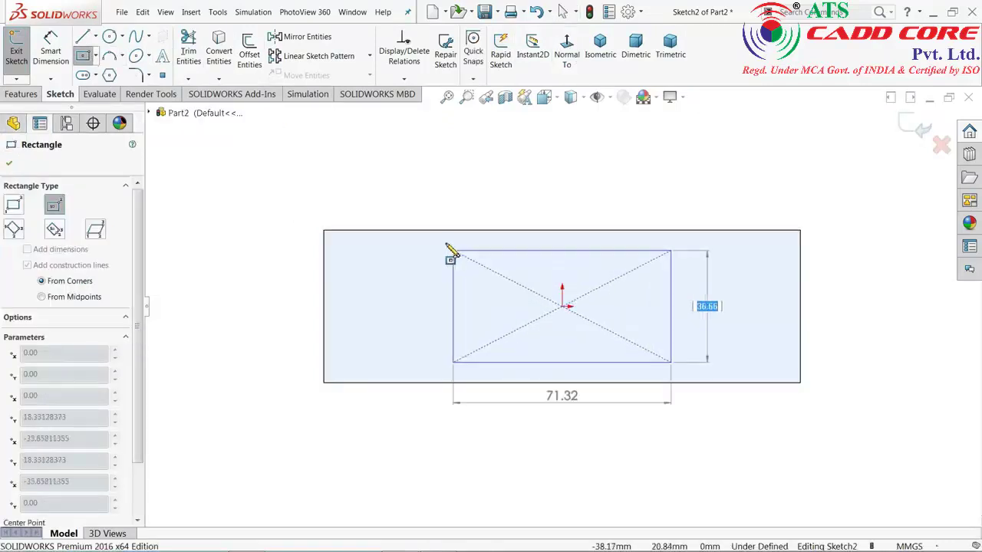
left_click(436, 230)
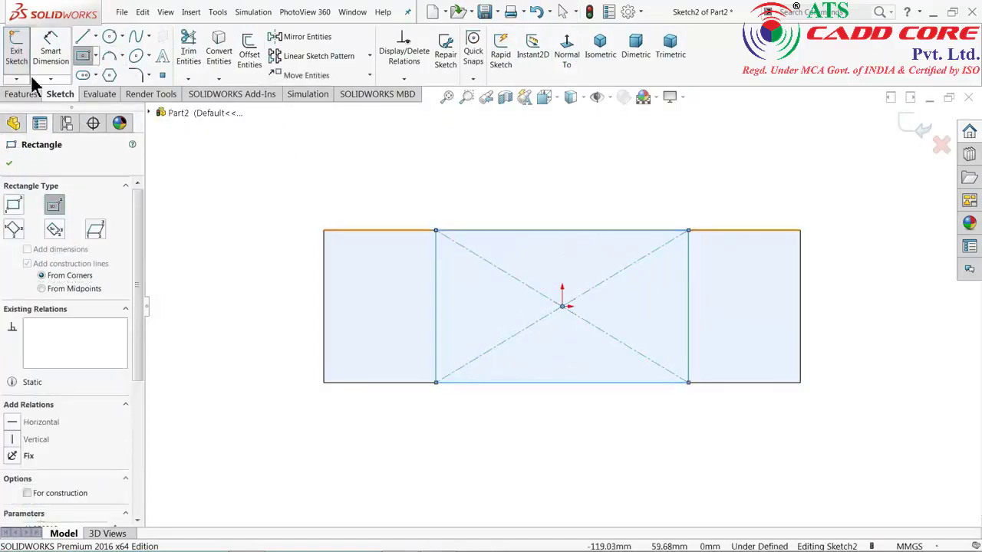
Step: Dimension the rectangle's top line to 92 mm
left_click(46, 52)
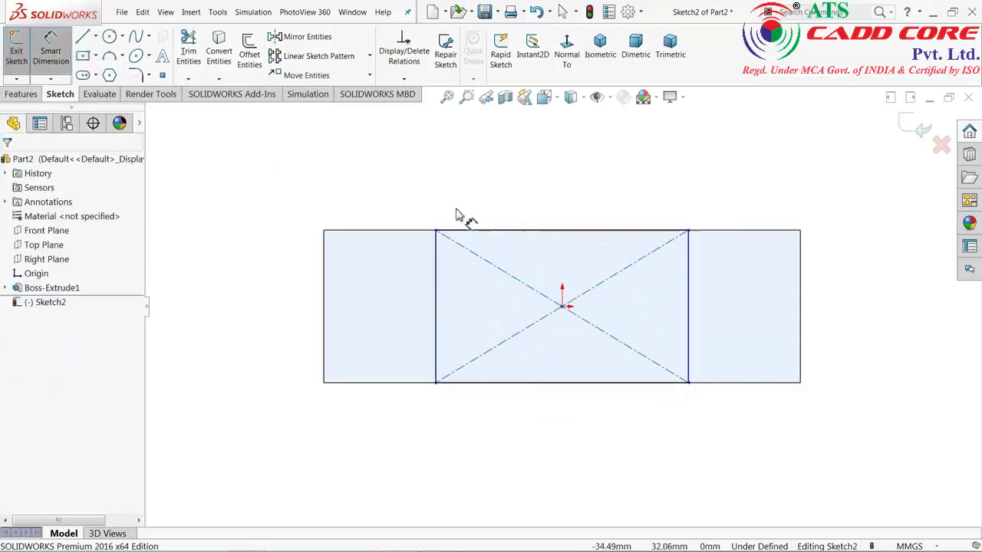
left_click(526, 229)
left_click(529, 201)
type("92")
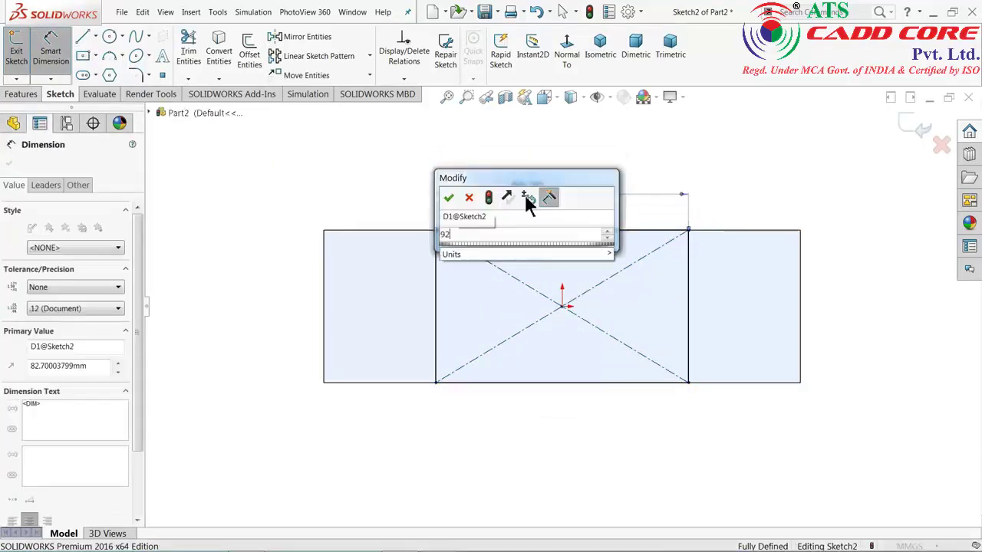
left_click(448, 199)
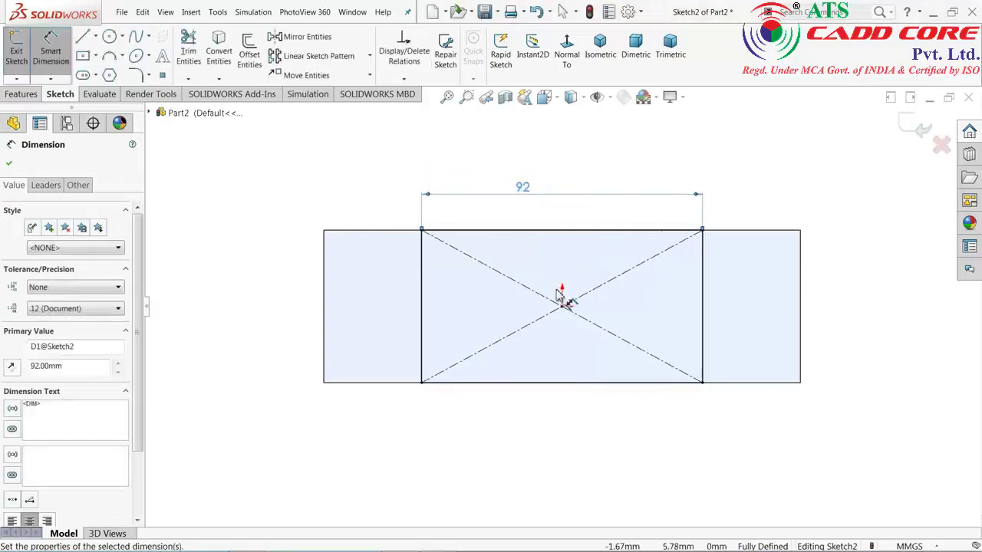
left_click(22, 94)
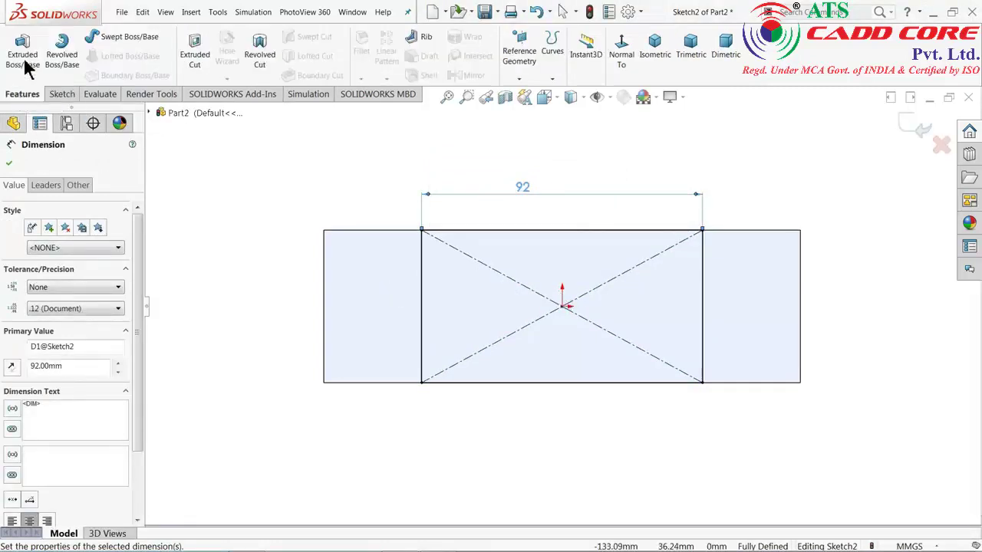
Step: Extrude the 92 mm rectangle 65 mm into an upright, then minimize SOLIDWORKS to view the drawing
left_click(654, 47)
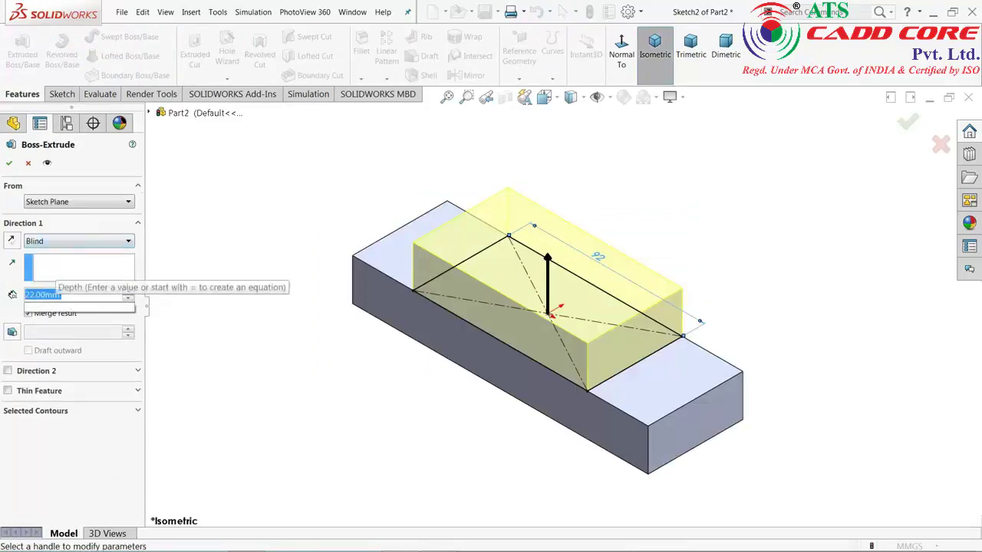
type("65")
key("Return")
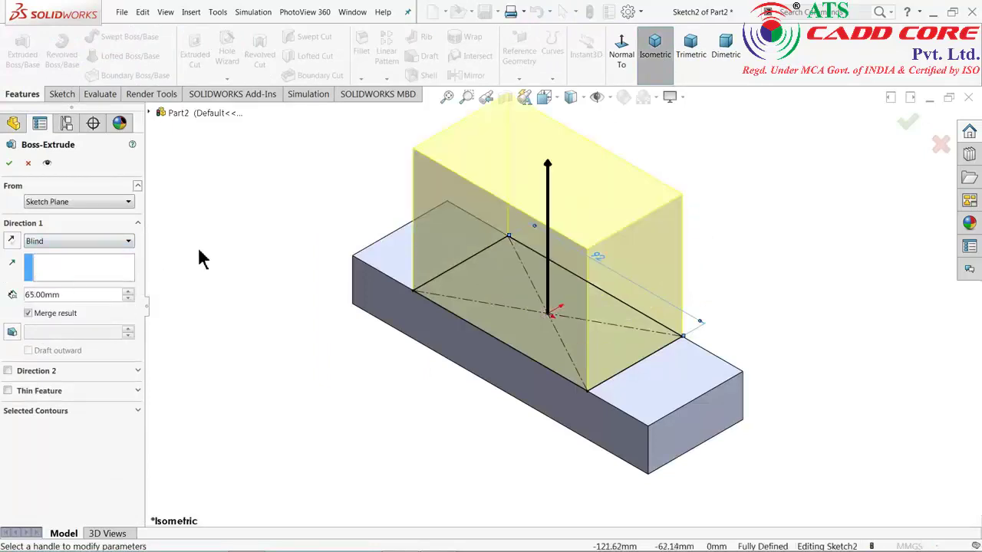
left_click(9, 162)
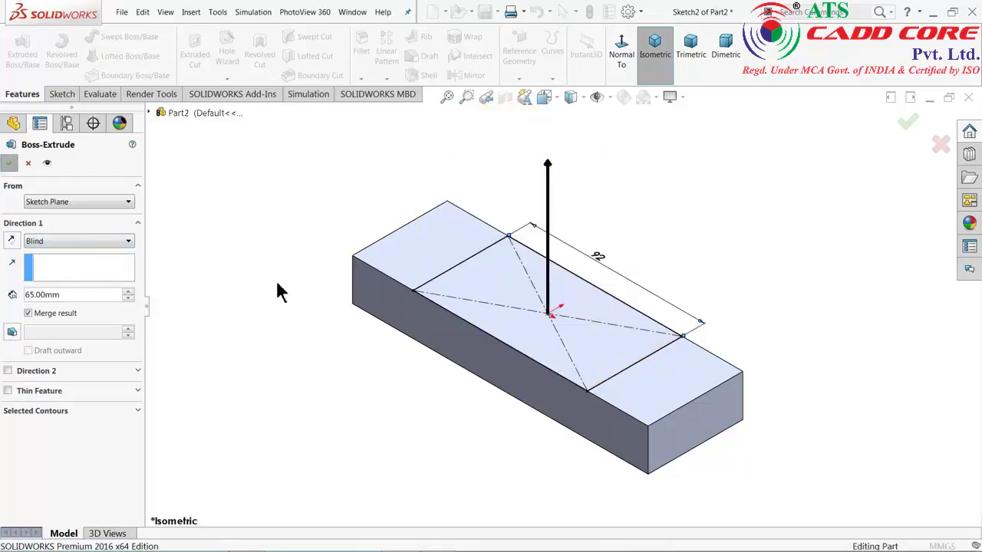
scroll(720, 383, "up", 2)
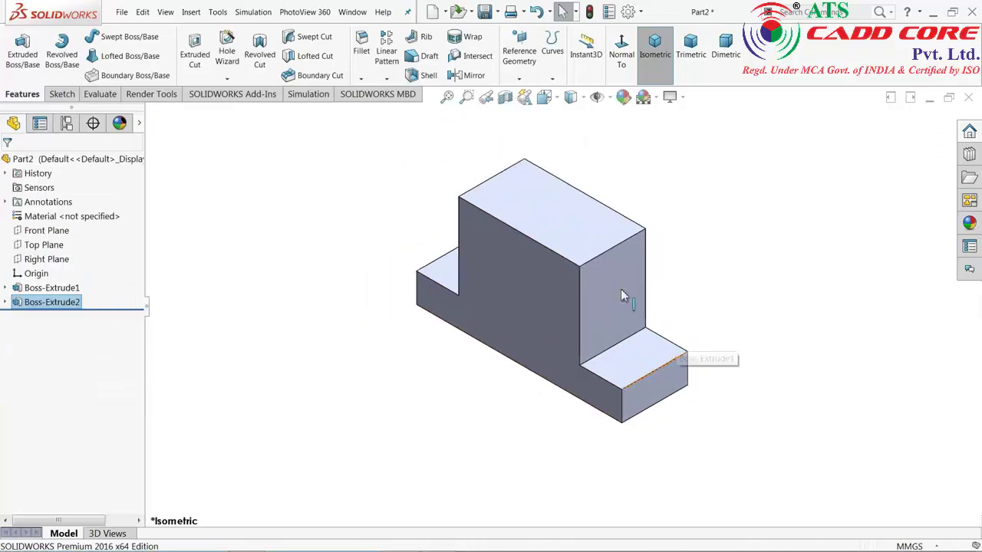
scroll(580, 256, "down", 3)
left_click(868, 171)
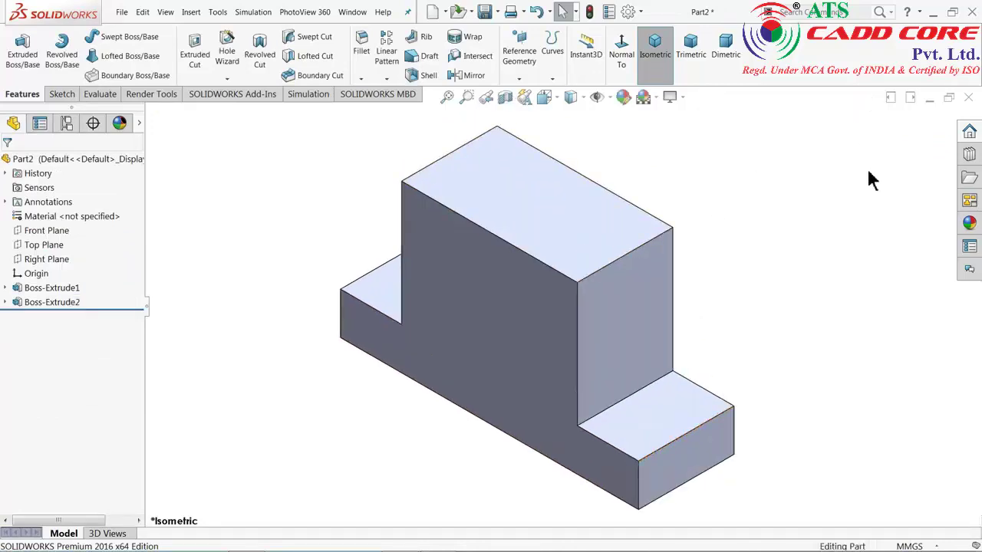
left_click(933, 13)
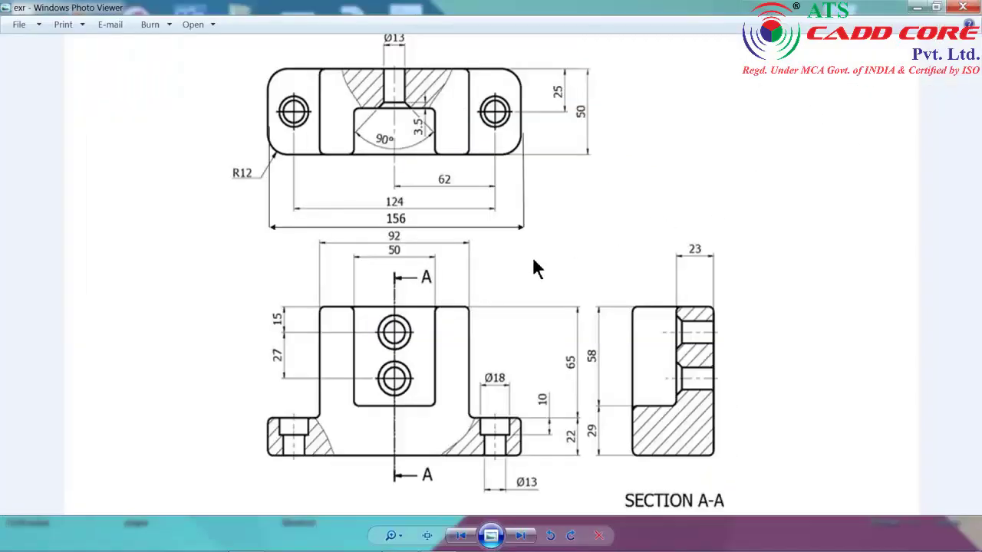
Step: Zoom and pan the exr drawing to read the front view's dimensions close up
scroll(360, 118, "up", 2)
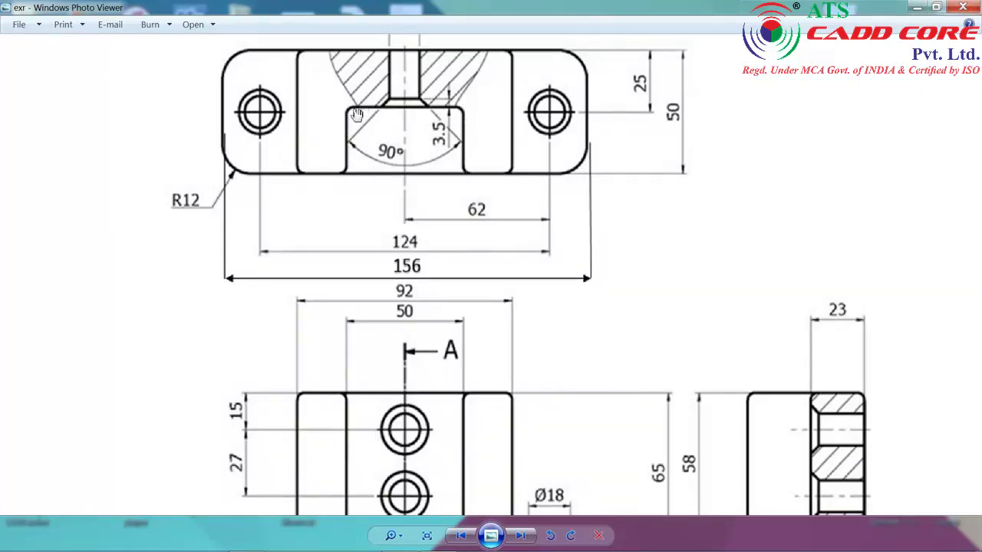
scroll(412, 201, "down", 2)
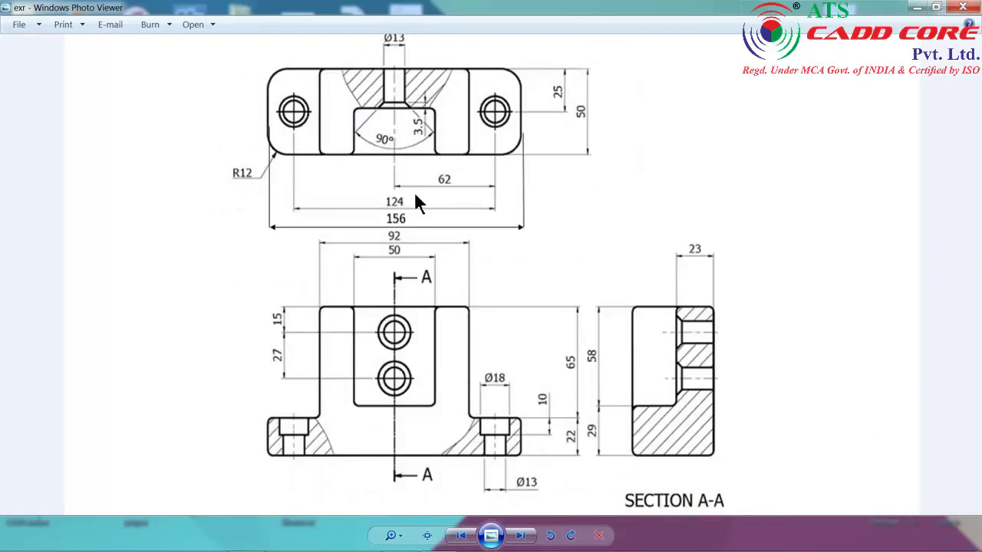
scroll(399, 303, "up", 2)
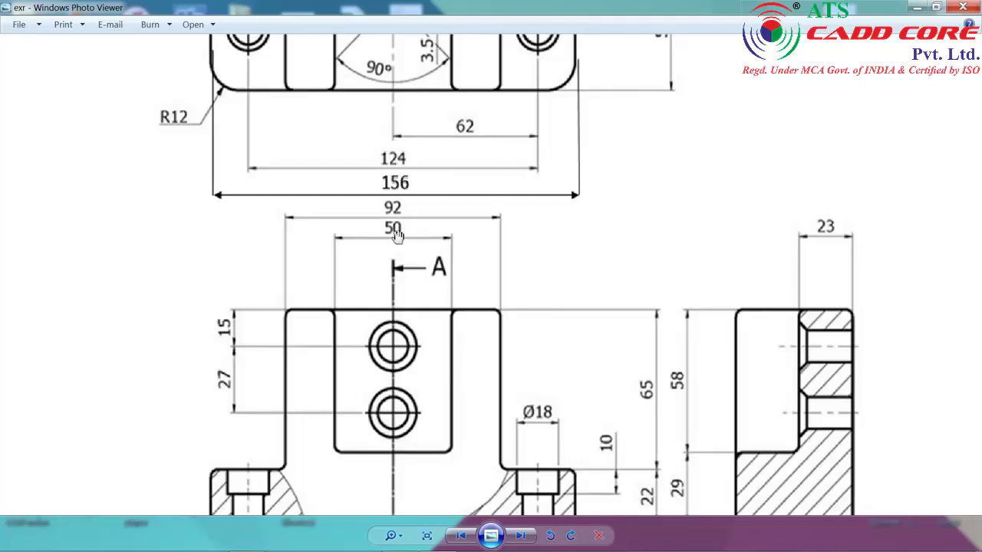
left_click_drag(445, 405, 445, 363)
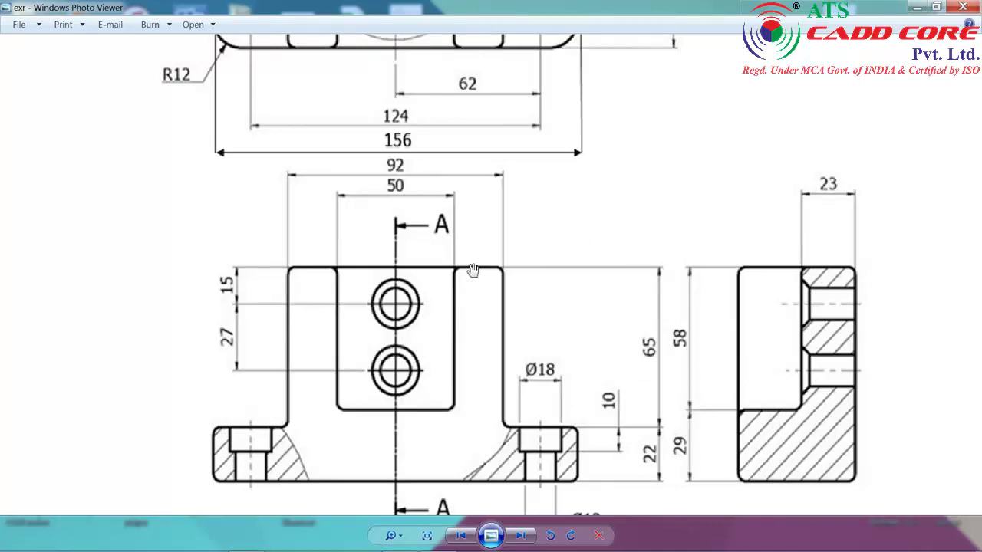
scroll(331, 356, "down", 2)
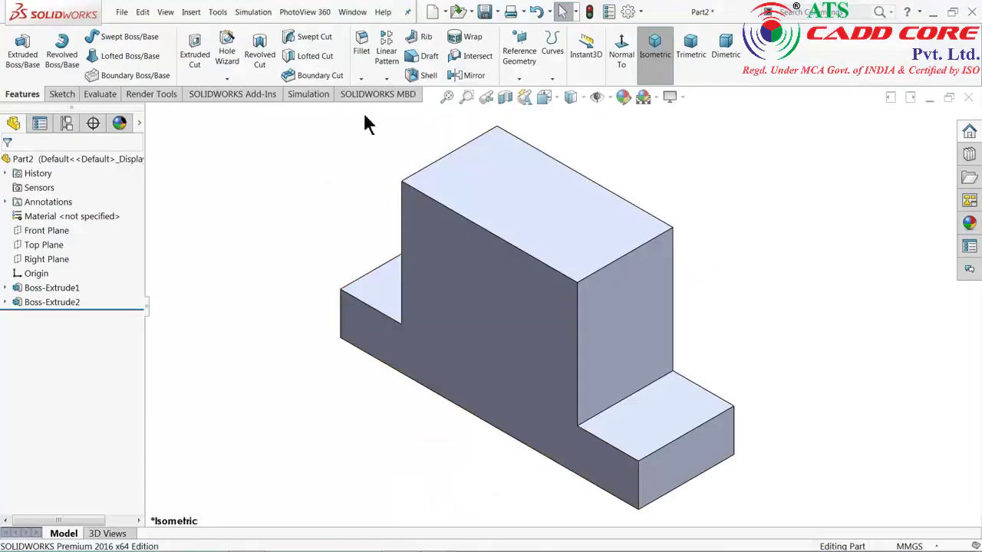
Step: Round the front and back vertical edges of both flanges with a 12 mm fillet
left_click(362, 70)
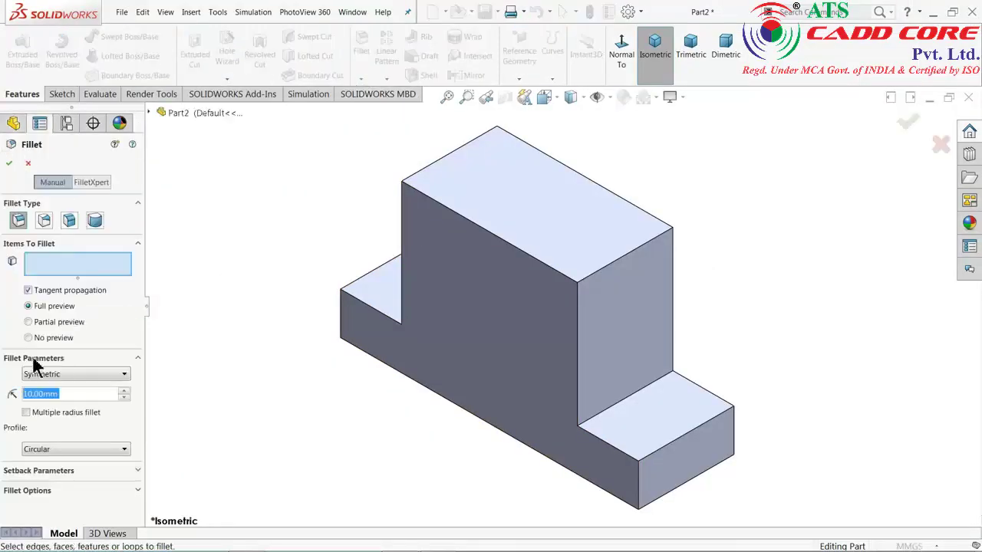
type("12")
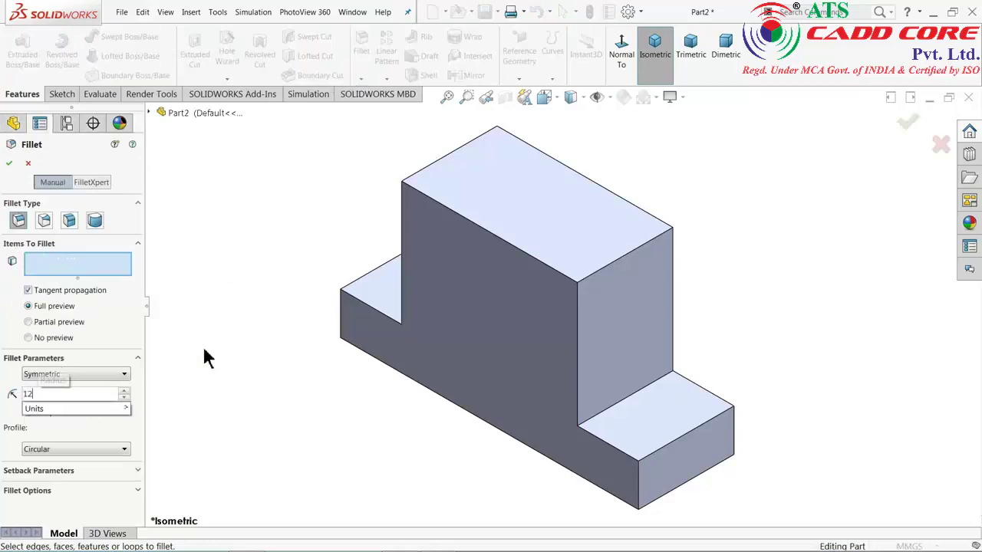
key("Return")
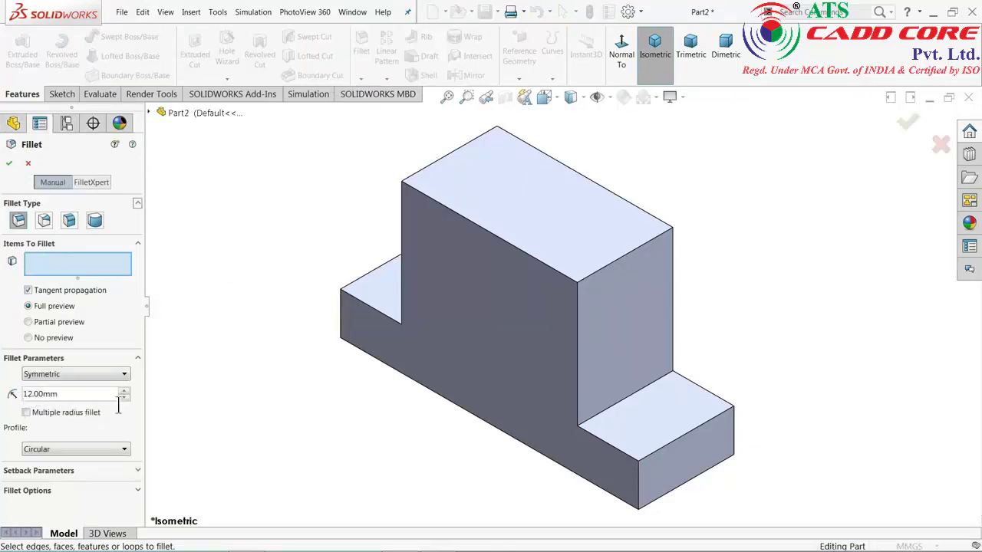
left_click(638, 491)
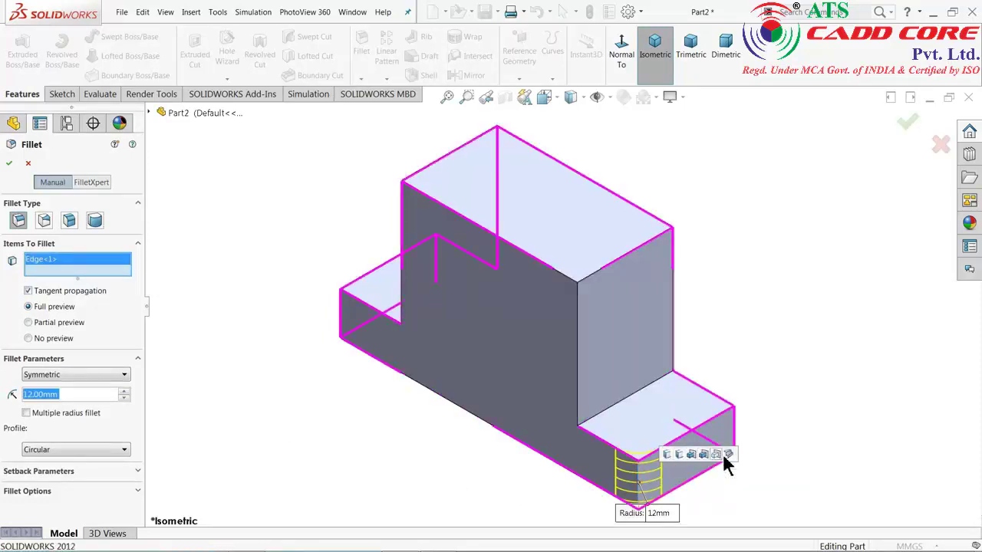
left_click(734, 432)
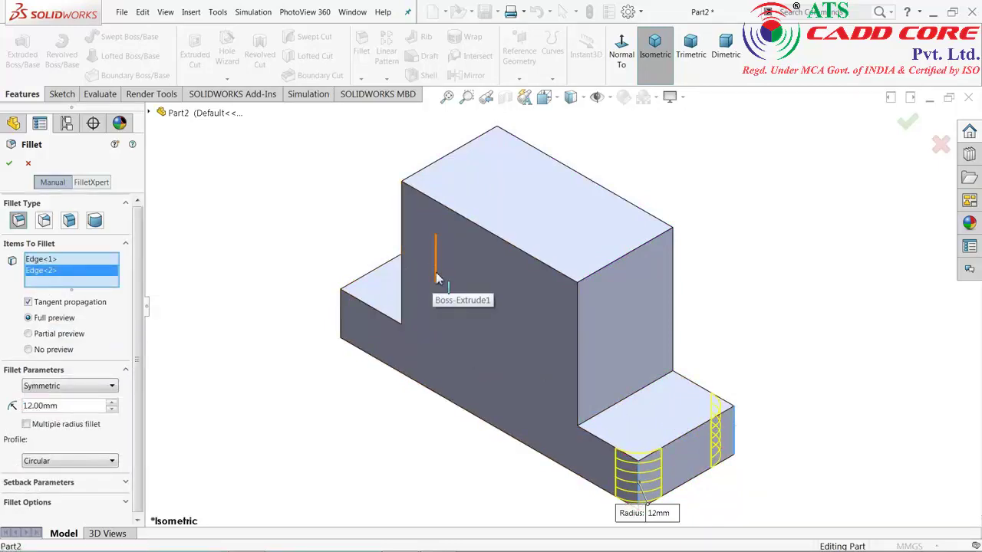
left_click(435, 215)
middle_click_drag(305, 317, 317, 313)
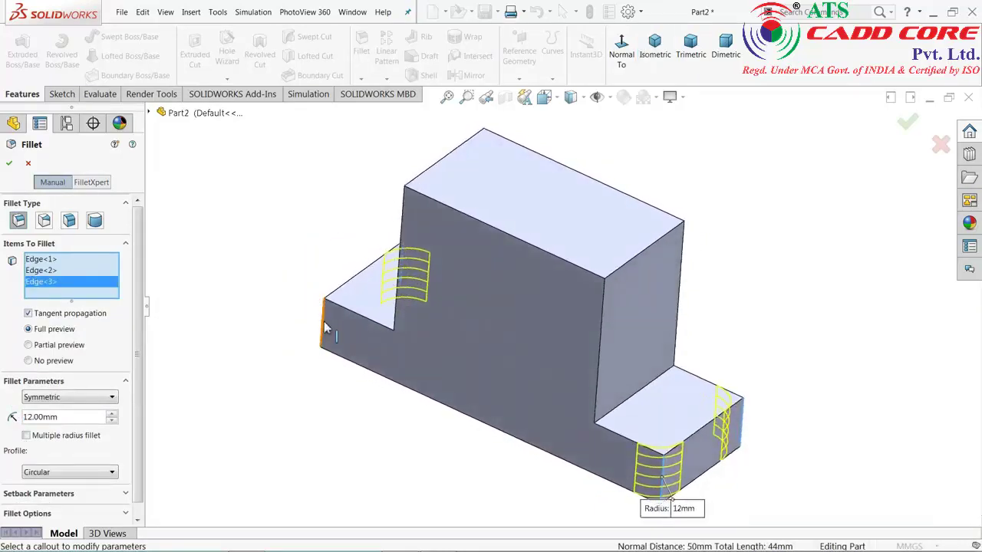
left_click(324, 328)
middle_click_drag(323, 400, 310, 386)
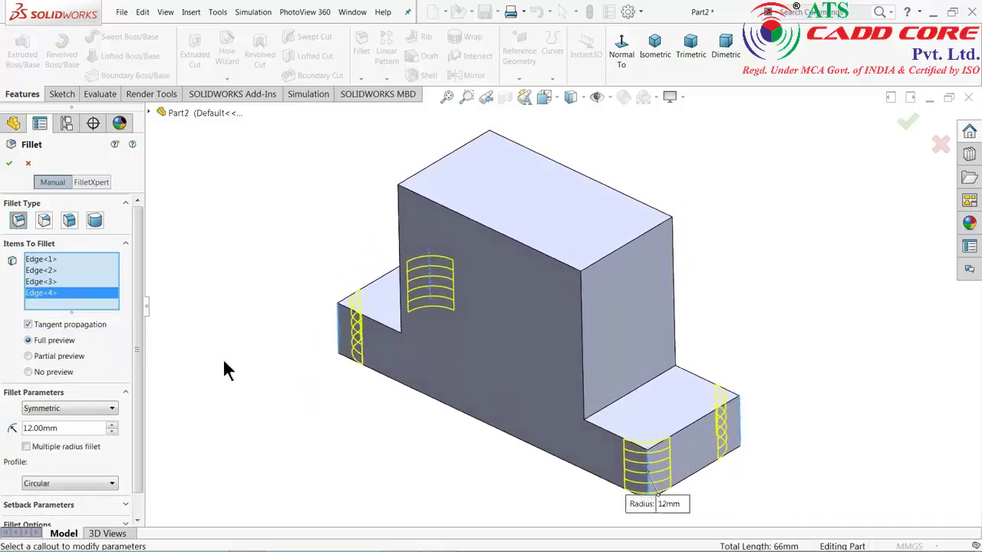
left_click(8, 163)
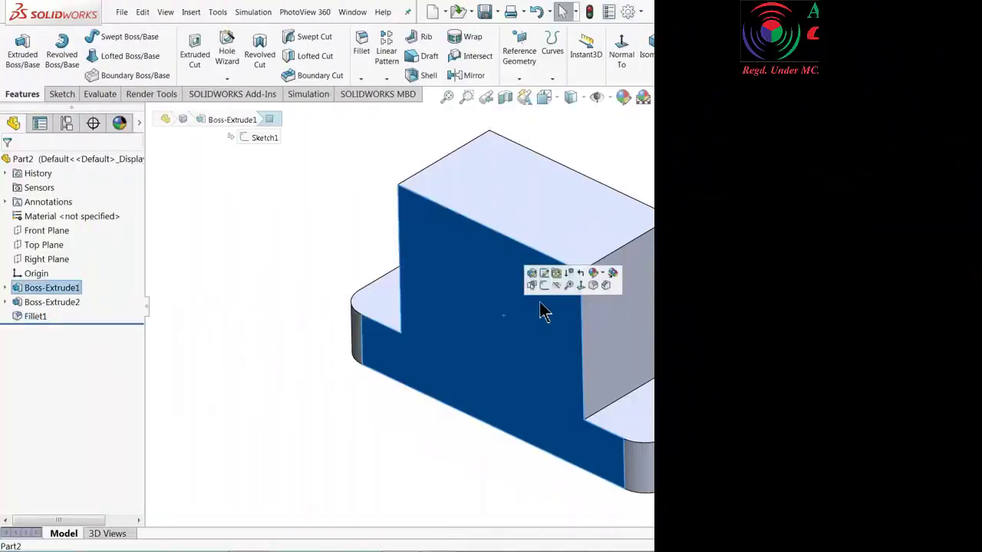
Step: Draw a corner rectangle on the upright's front face, viewed normal to the sketch
left_click(543, 285)
left_click(560, 52)
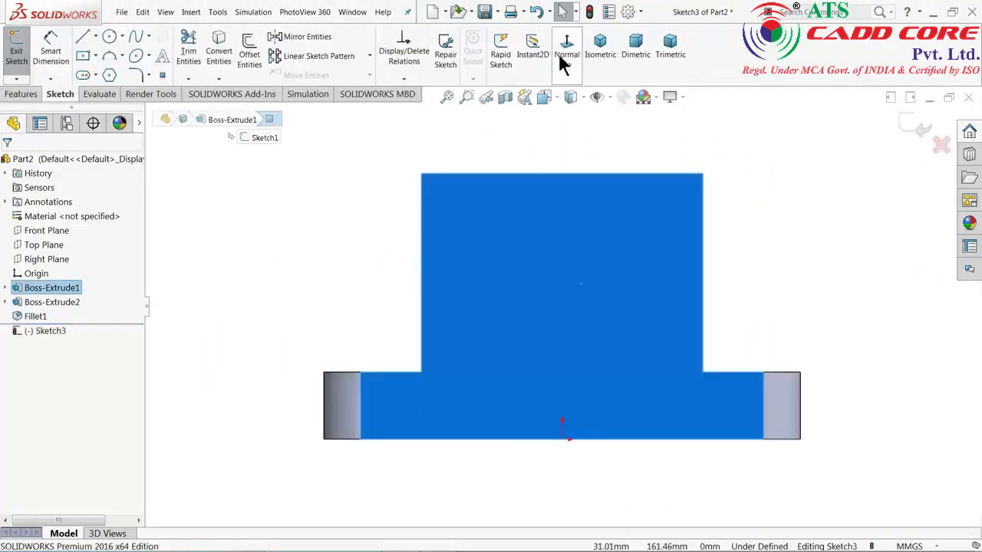
left_click(95, 57)
left_click(83, 74)
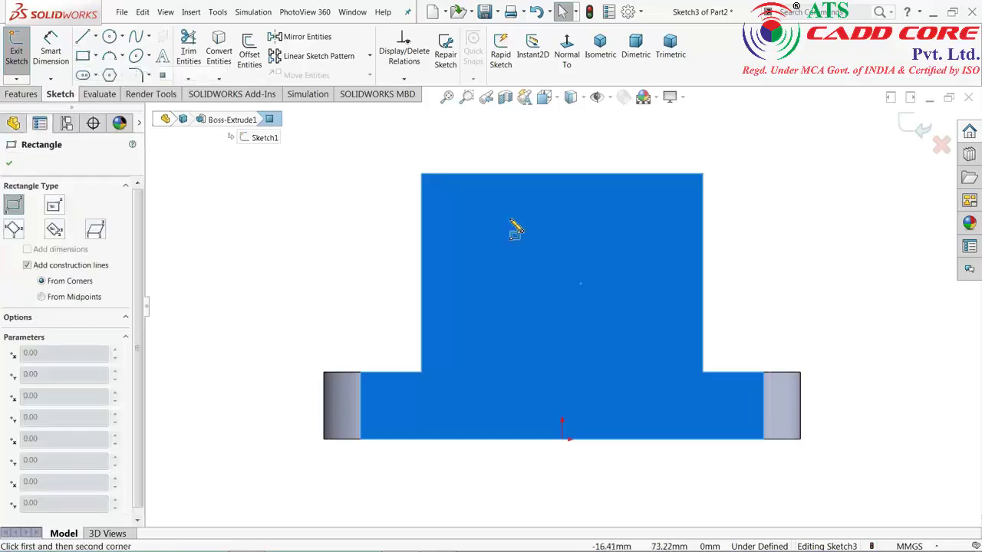
left_click(511, 175)
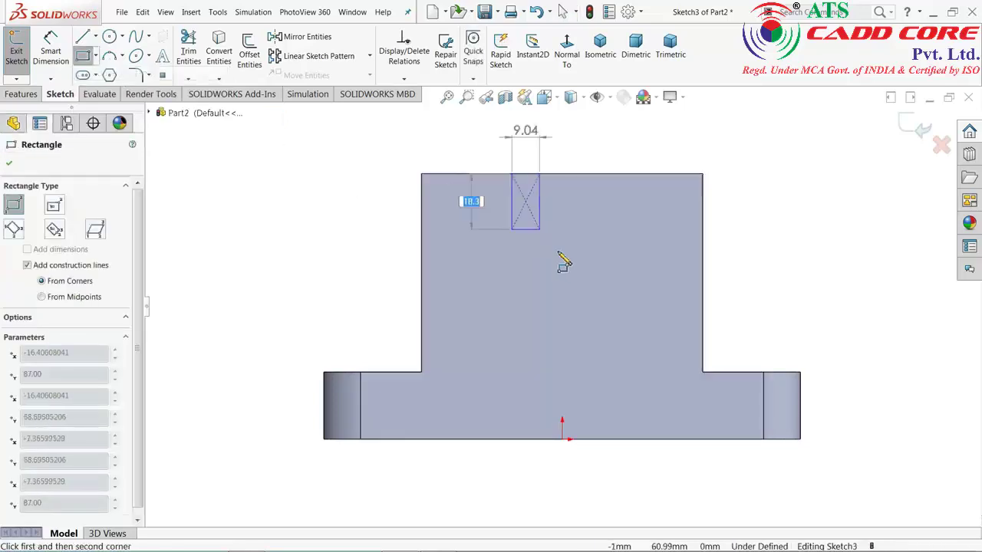
left_click(620, 342)
key("Escape")
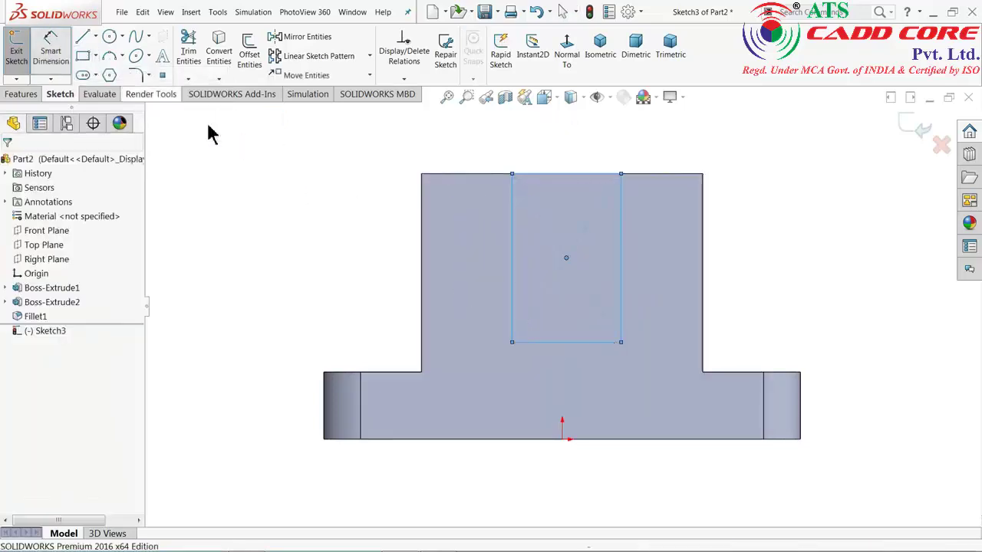
Step: Dimension the rectangle 50 wide and 58 tall
key("d")
left_click(565, 175)
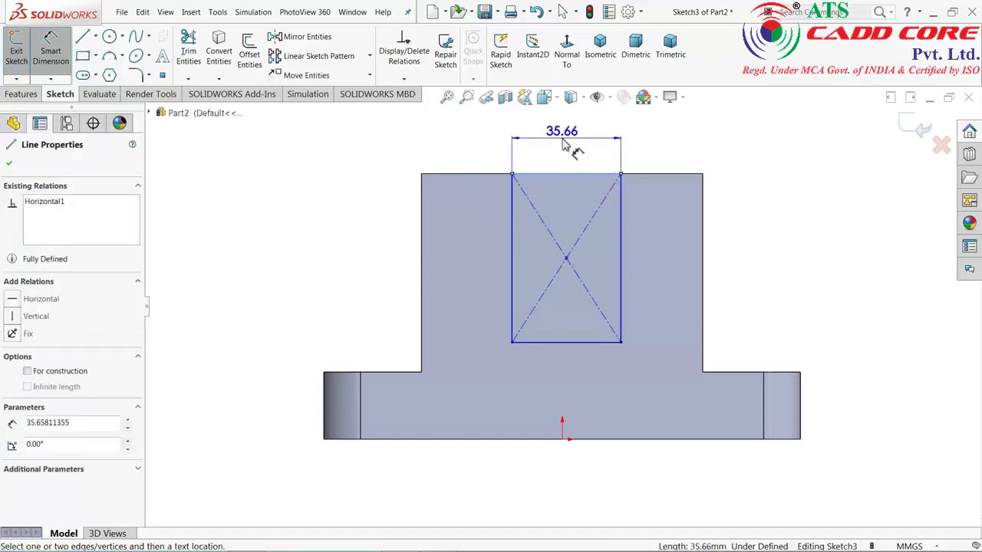
left_click(564, 146)
type("50")
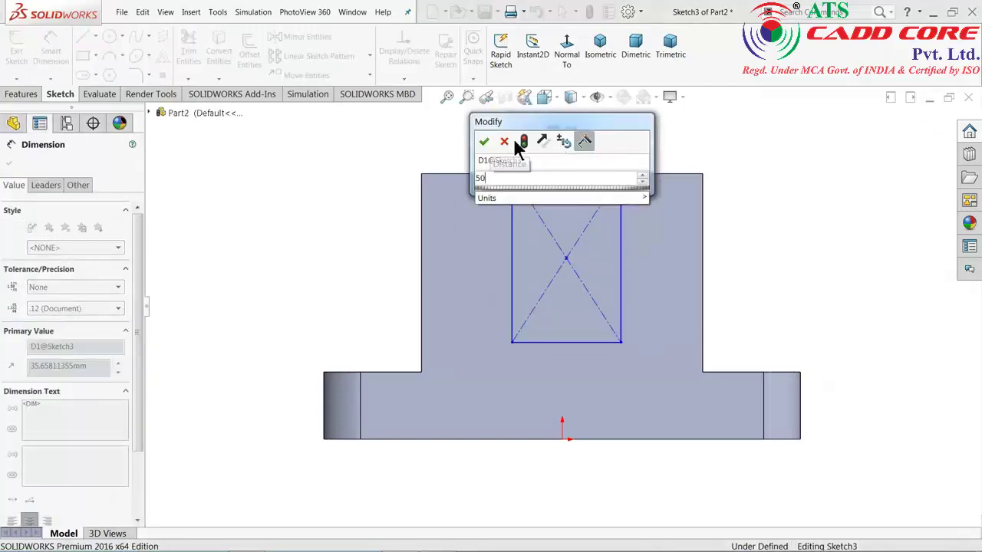
left_click(484, 141)
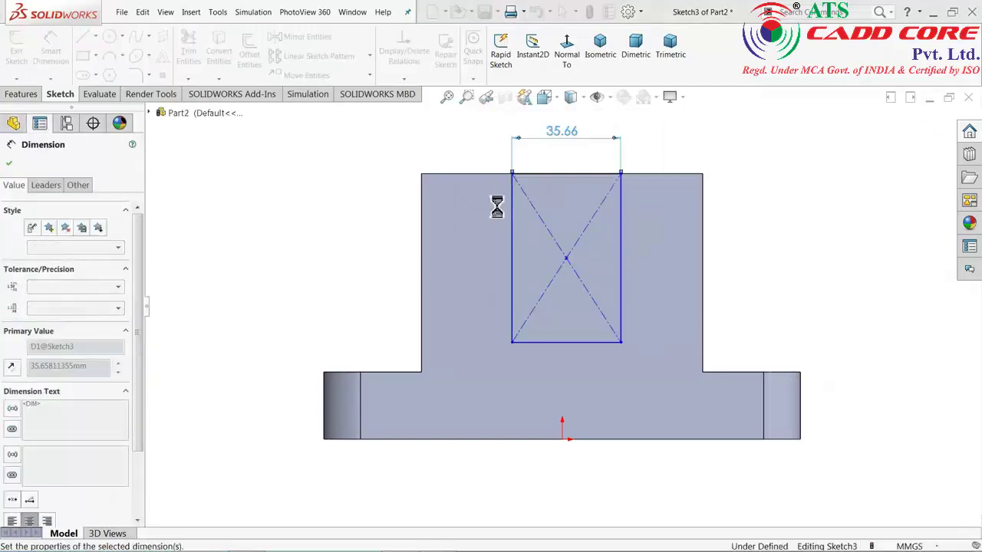
left_click(512, 258)
left_click(351, 257)
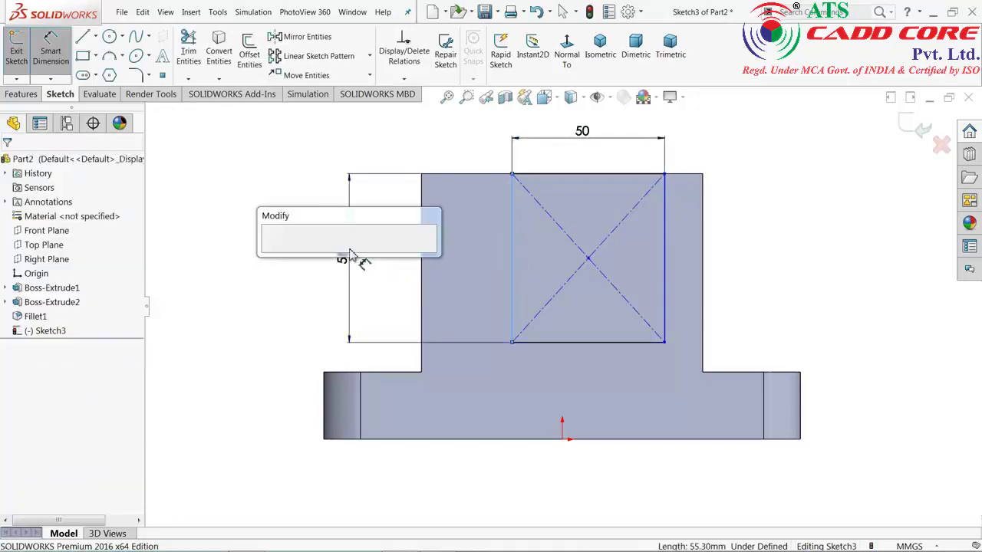
type("58")
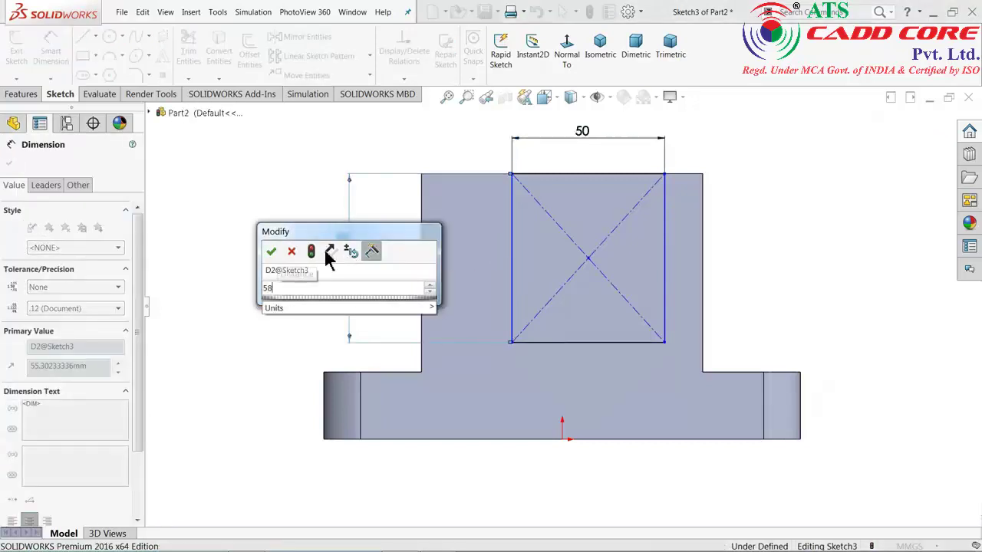
left_click(271, 251)
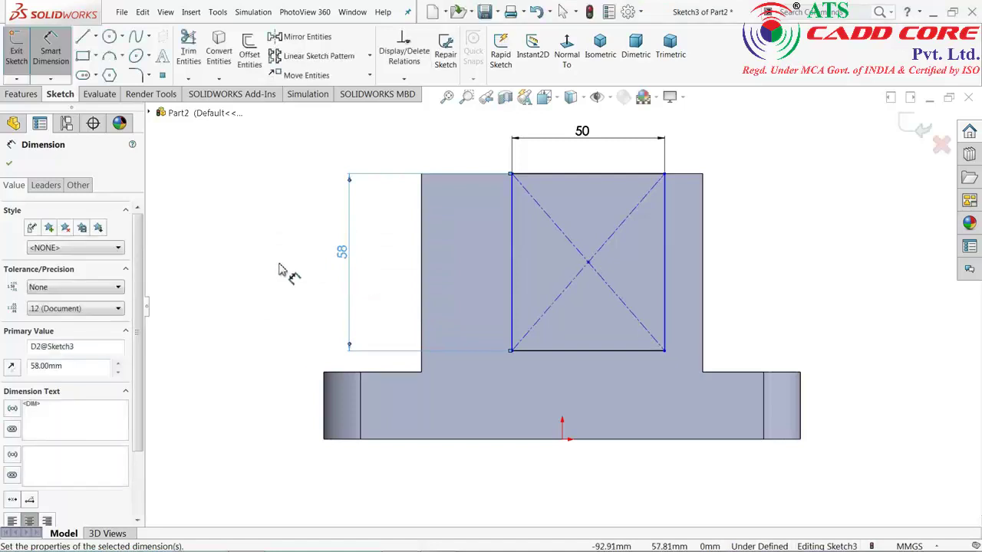
left_click(9, 164)
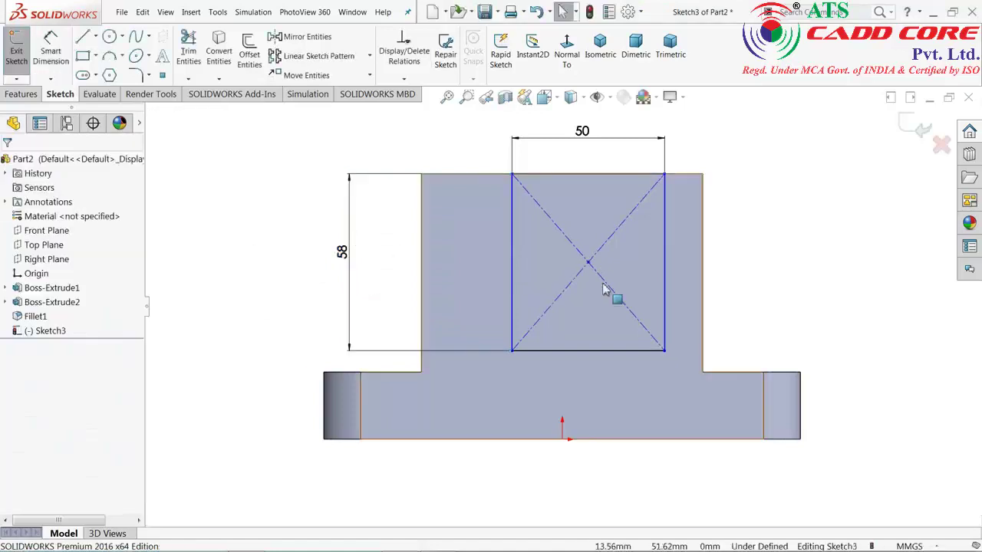
Step: Add a Vertical relation between the rectangle's centre point and the origin, then view isometric
left_click(588, 263)
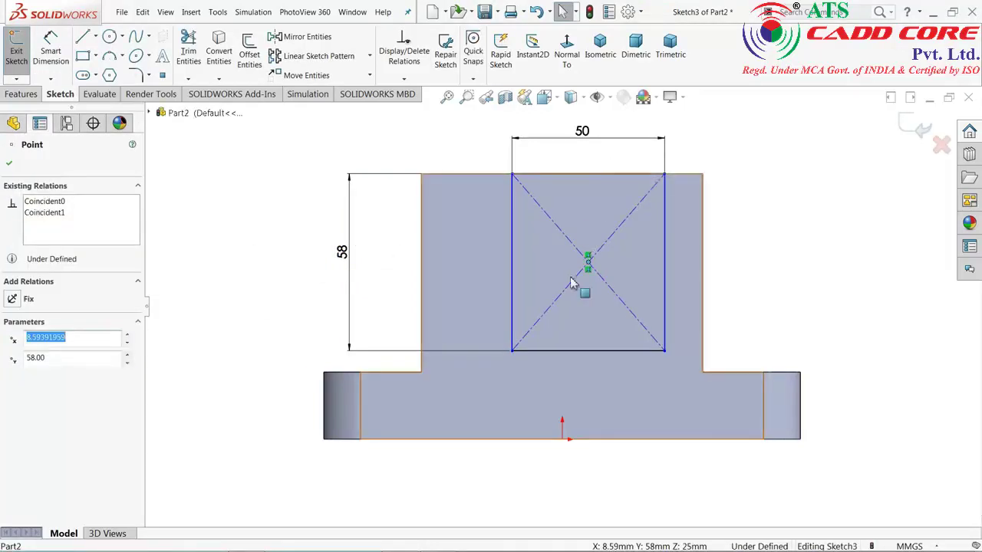
left_click(563, 448)
left_click(562, 441, "ctrl")
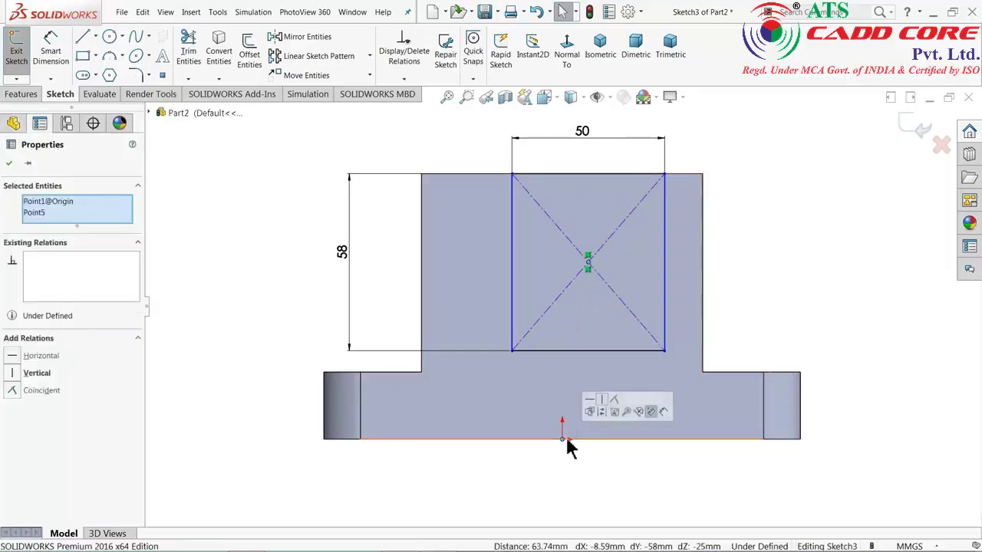
left_click(602, 401)
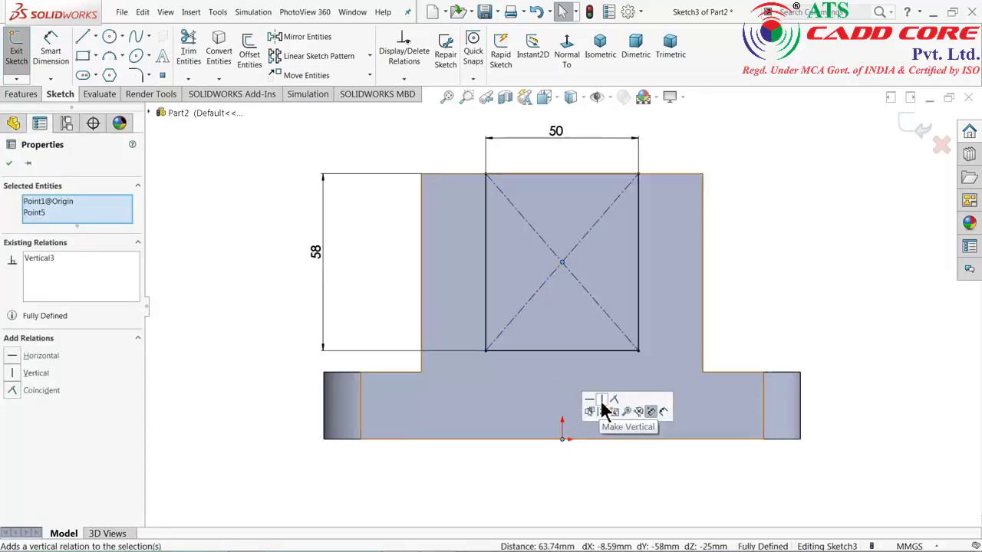
left_click(733, 227)
key("ctrl+7")
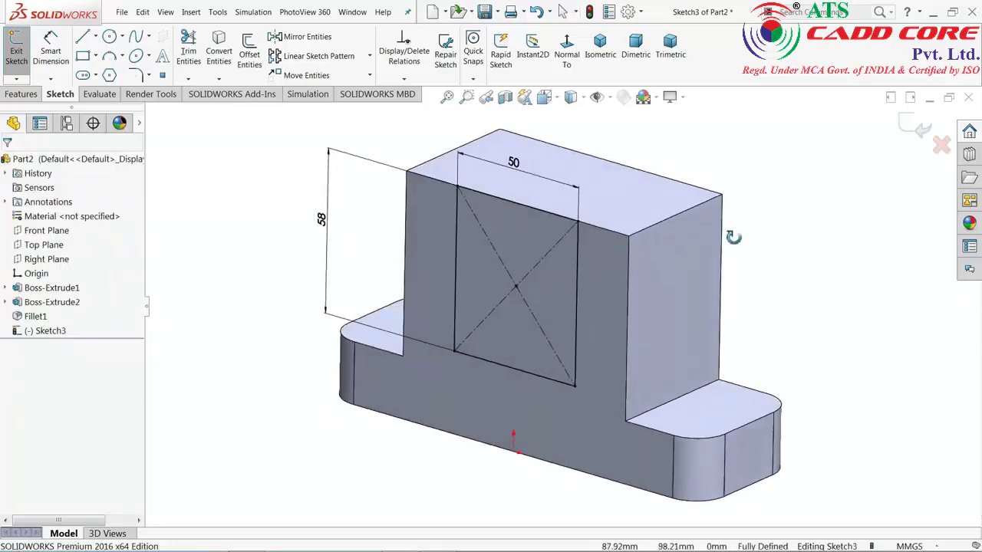
Step: Cut the rectangle 27 mm deep (Blind) into the upright as Cut-Extrude1
left_click(920, 129)
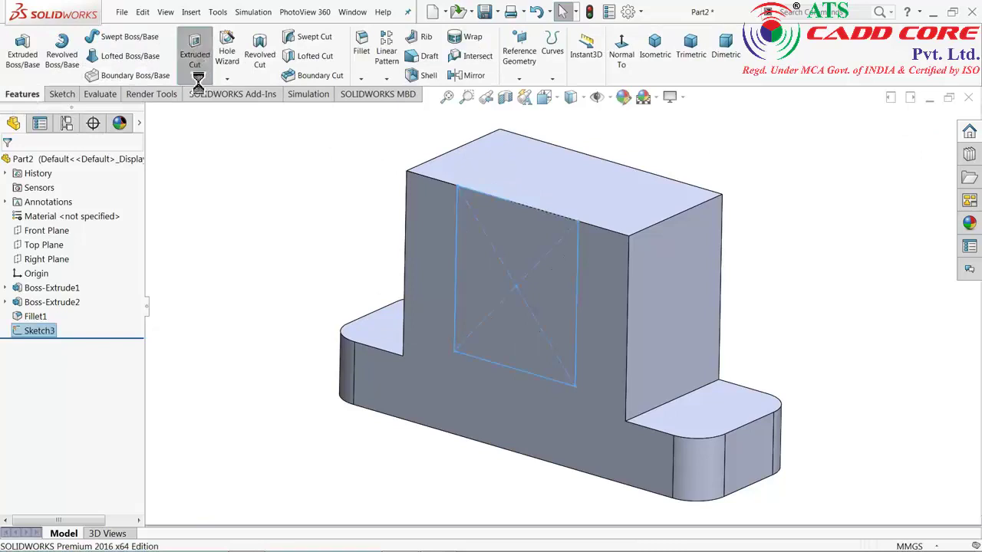
left_click(195, 54)
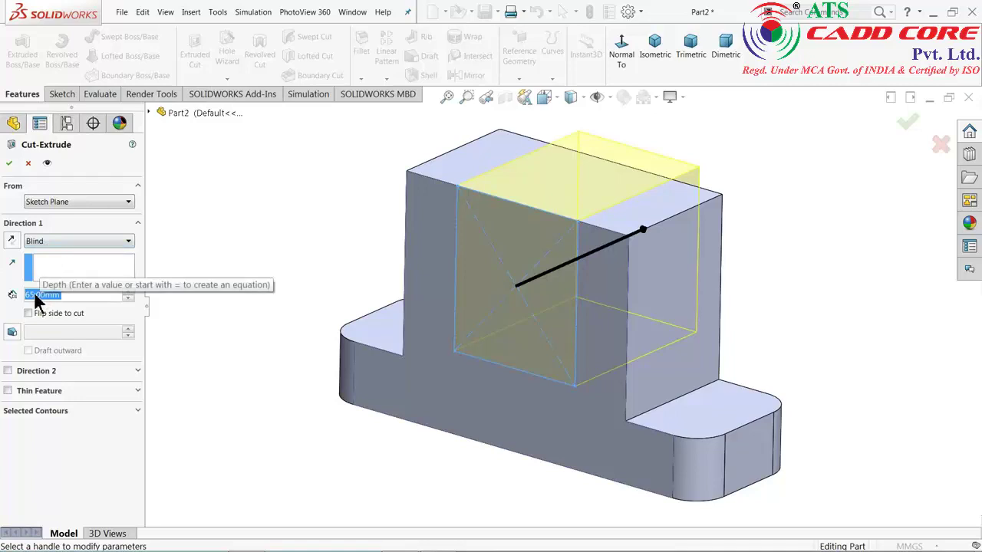
type("27")
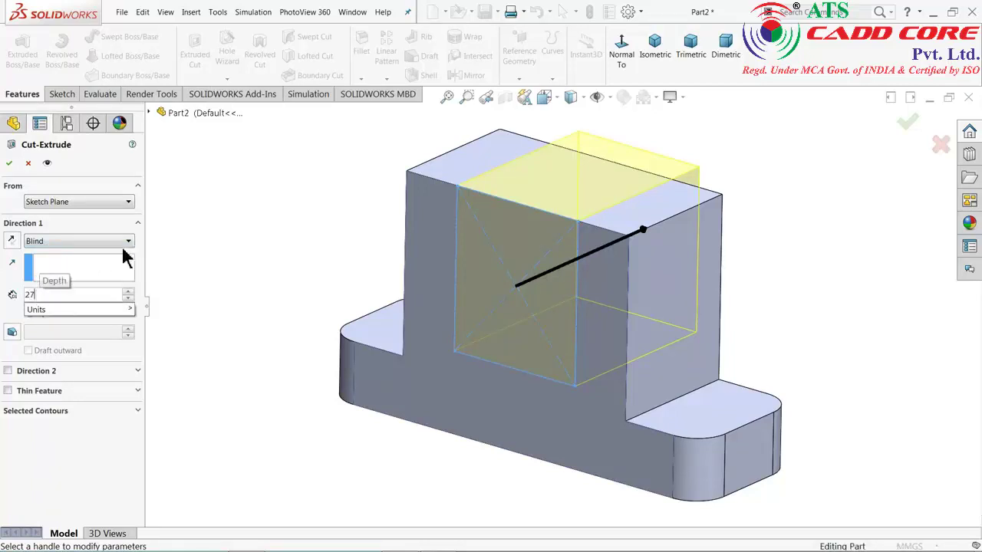
key("Return")
middle_click_drag(305, 296, 300, 286)
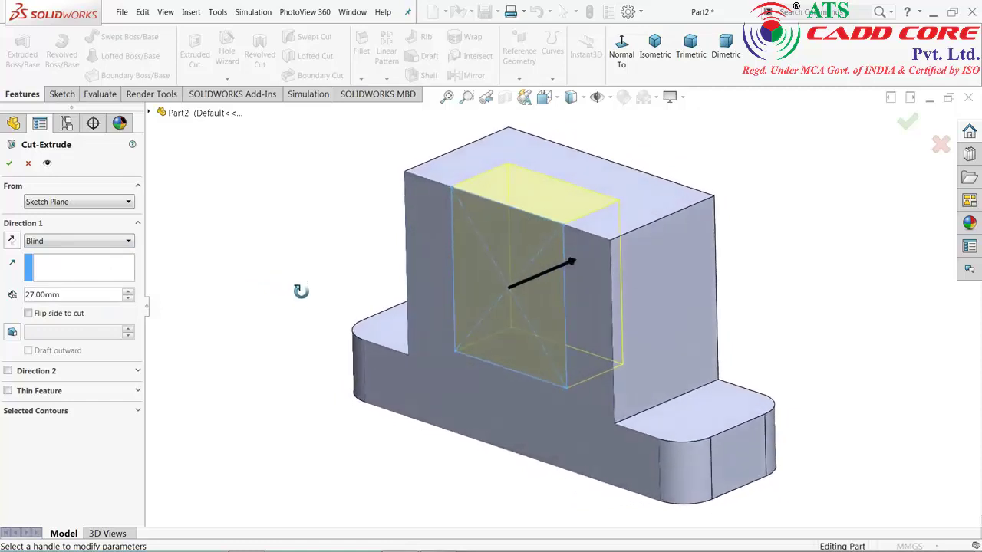
left_click(9, 164)
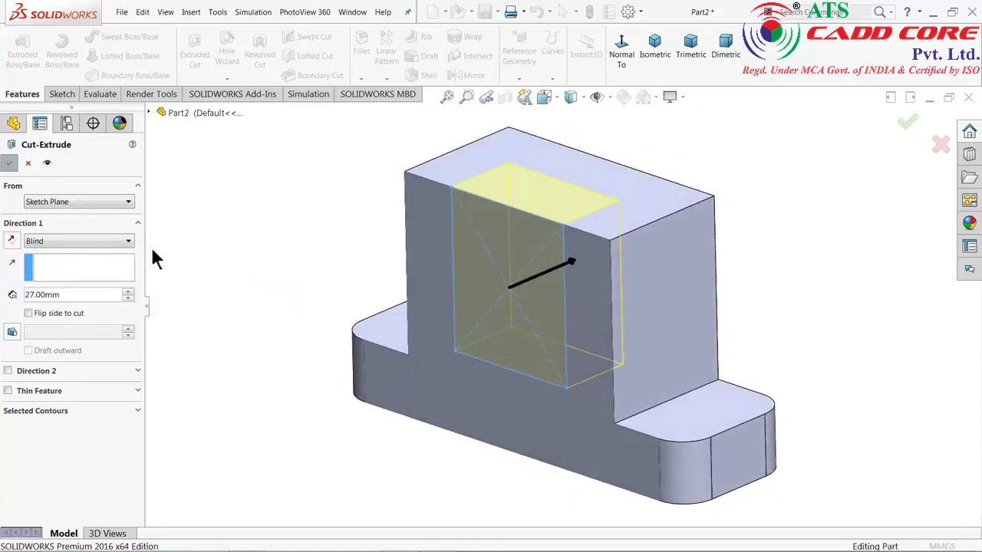
mouse_move(232, 274)
middle_mouse_down()
mouse_move(265, 254)
mouse_move(234, 270)
middle_mouse_up()
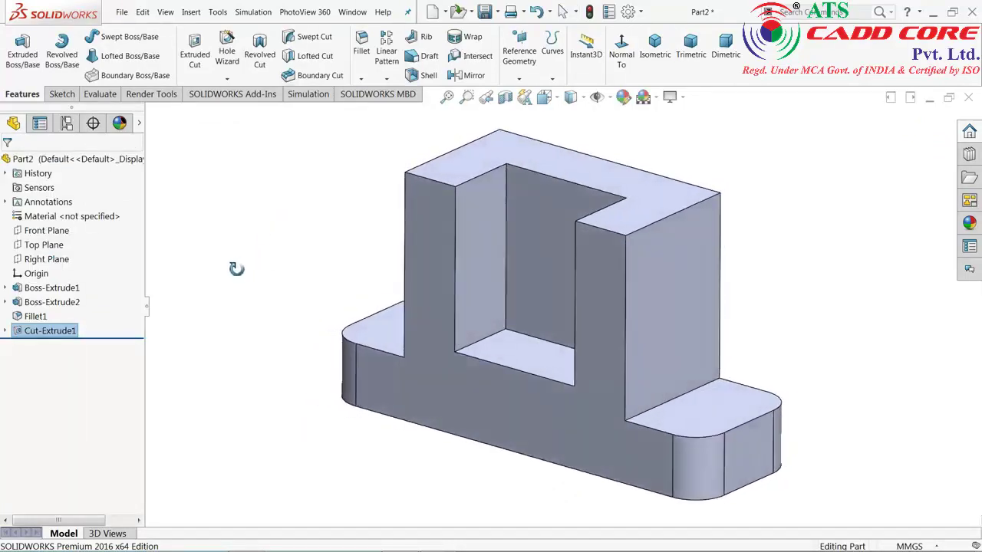
left_click(235, 270)
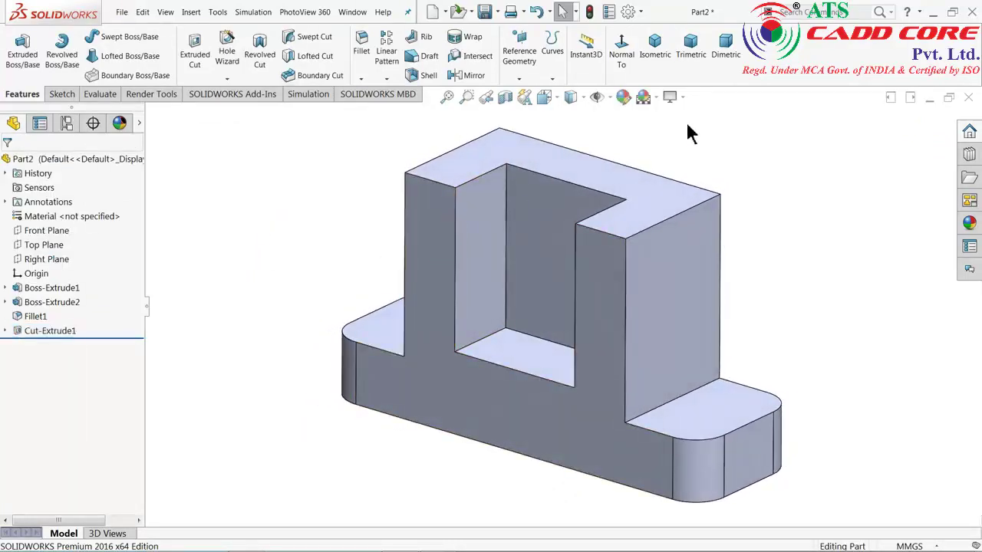
left_click(933, 15)
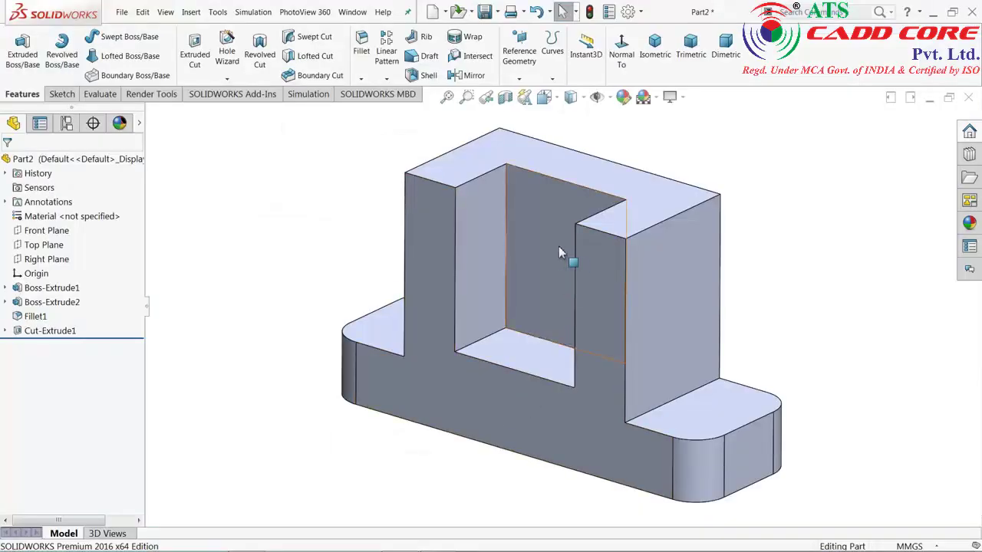
Step: On the pocket's back face viewed normal, choose an ANSI Metric flat-head countersink hole
left_click(551, 250)
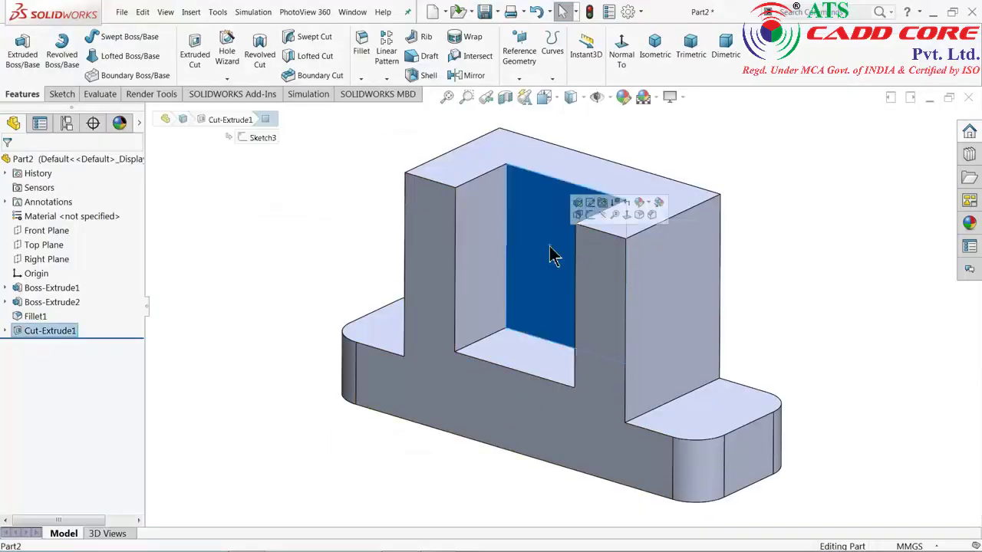
left_click(623, 66)
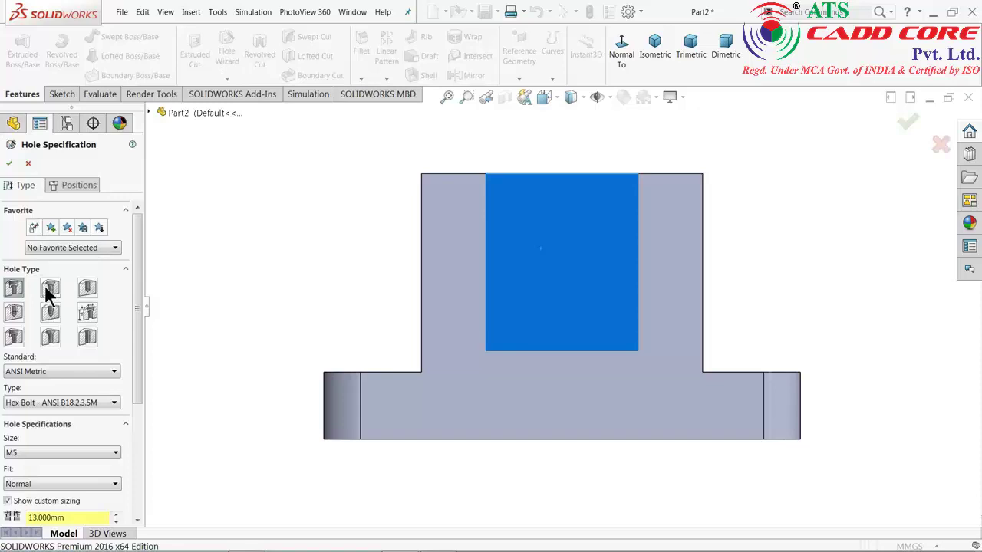
left_click(47, 292)
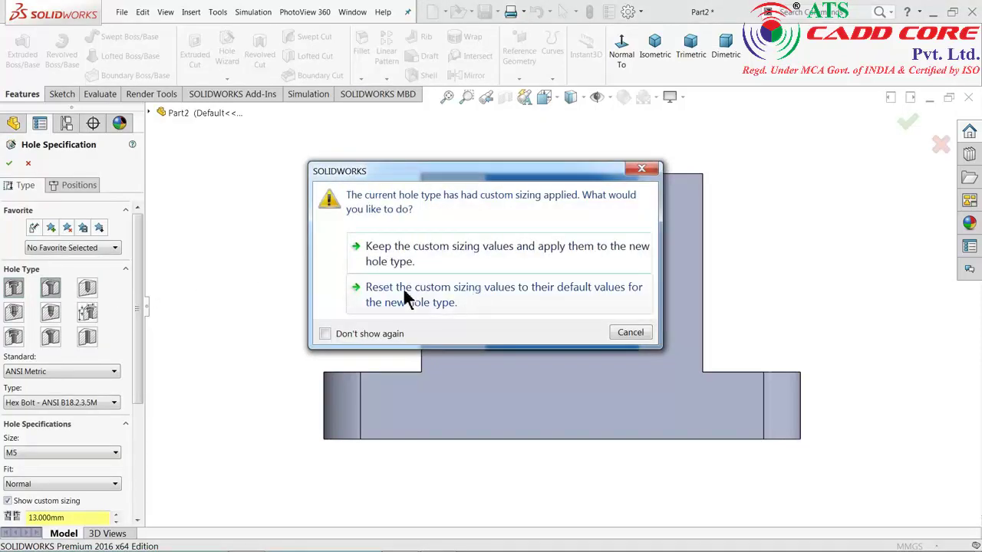
left_click(431, 295)
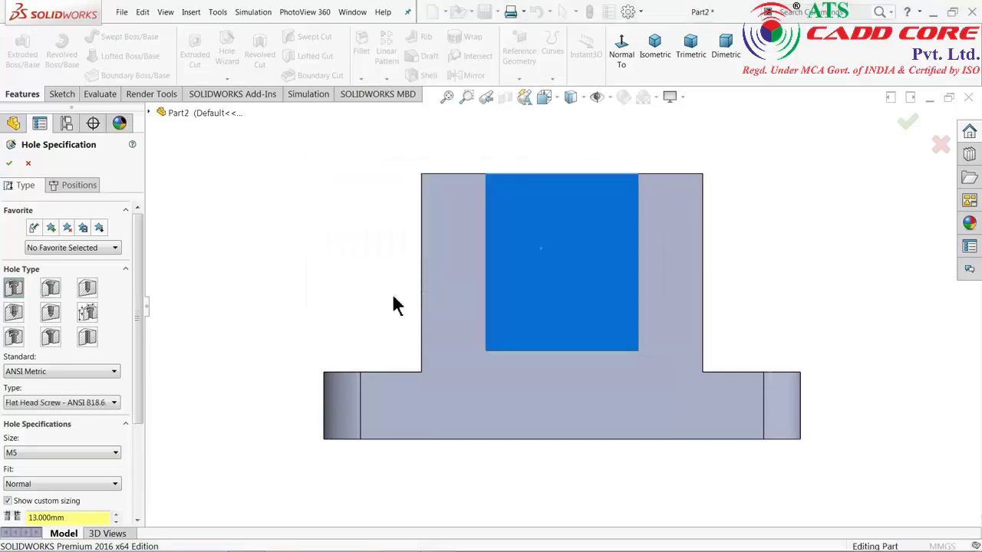
left_click_drag(136, 305, 140, 340)
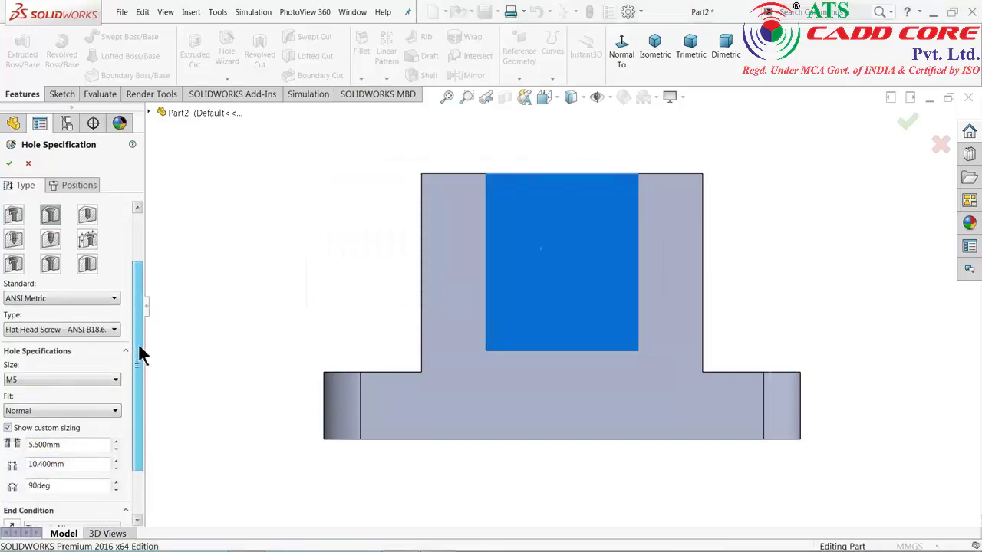
left_click(52, 303)
left_click(47, 298)
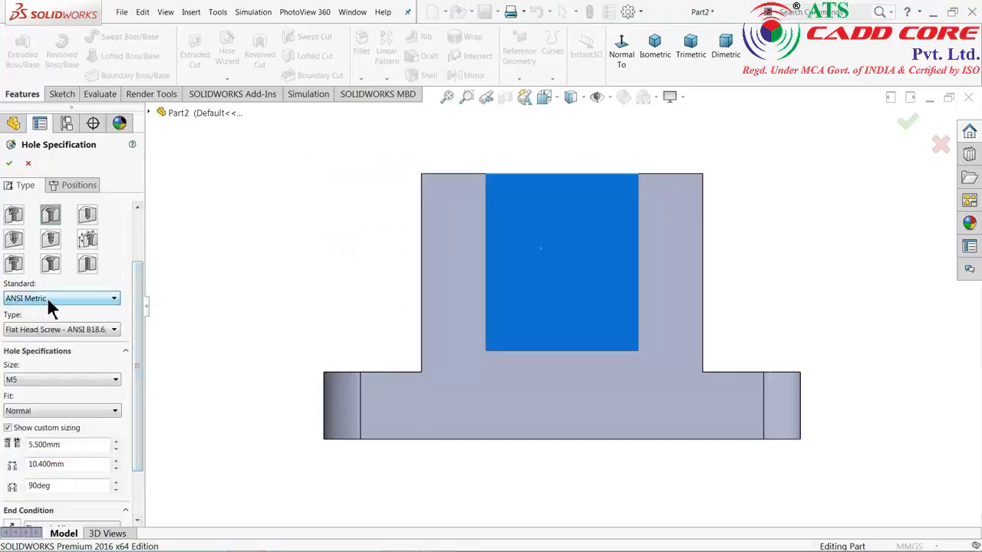
left_click(37, 330)
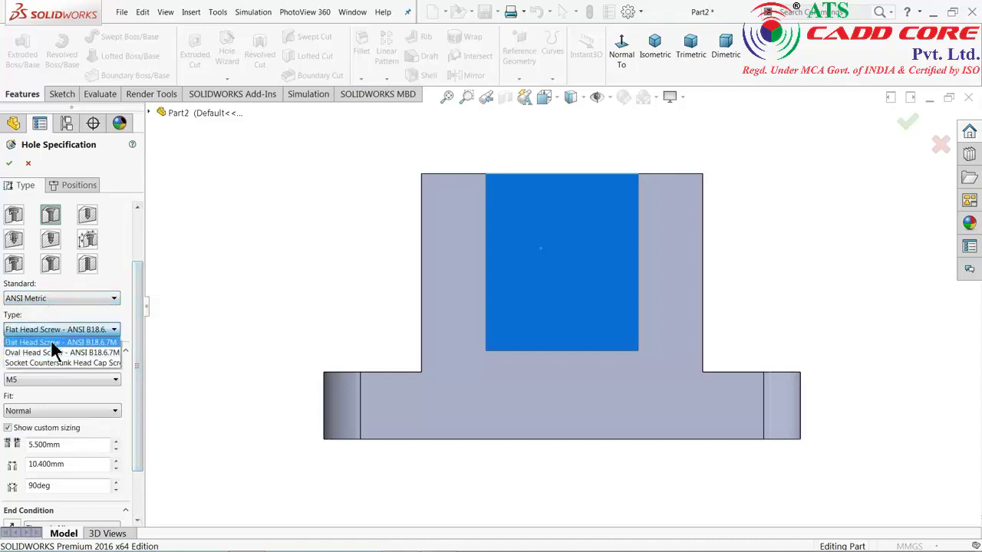
left_click(54, 337)
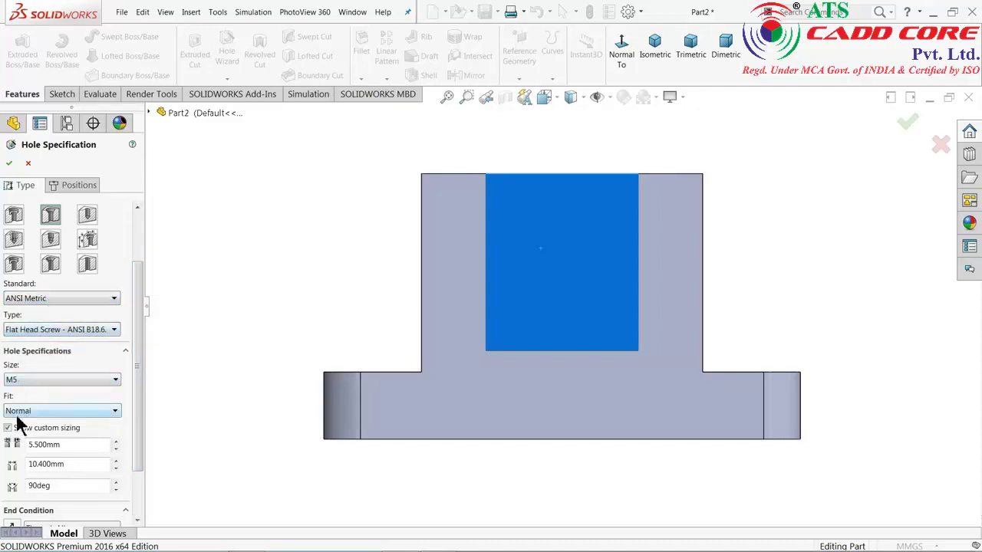
Step: Give the countersink custom sizes of 13 mm and 20 mm with Through All
left_click_drag(140, 371, 141, 413)
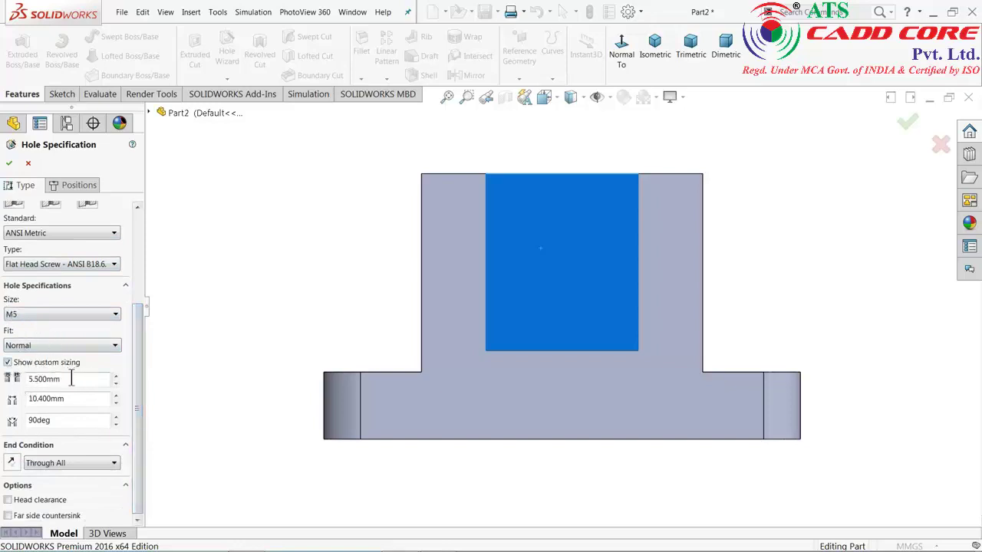
left_click_drag(71, 378, 14, 383)
type("13")
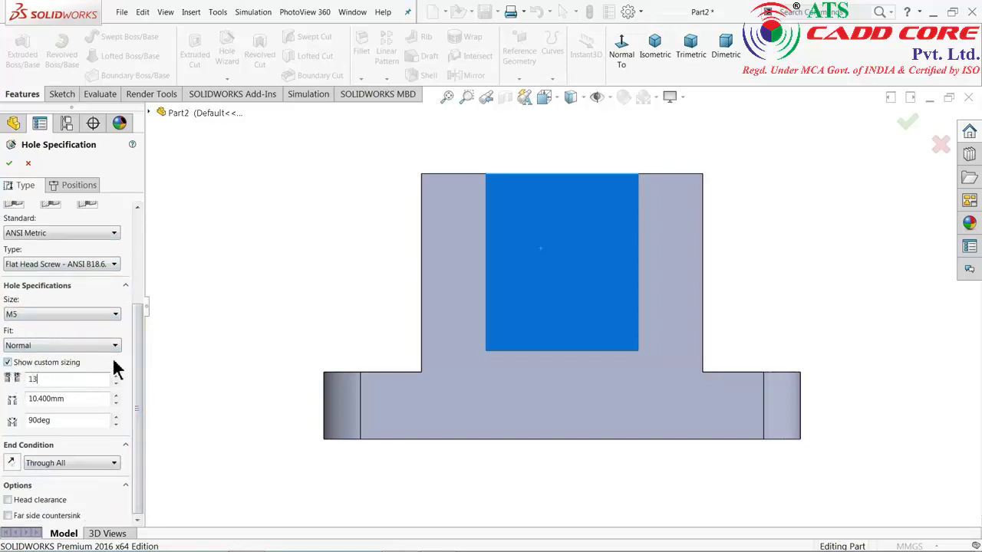
key("Return")
left_click_drag(66, 404, 23, 400)
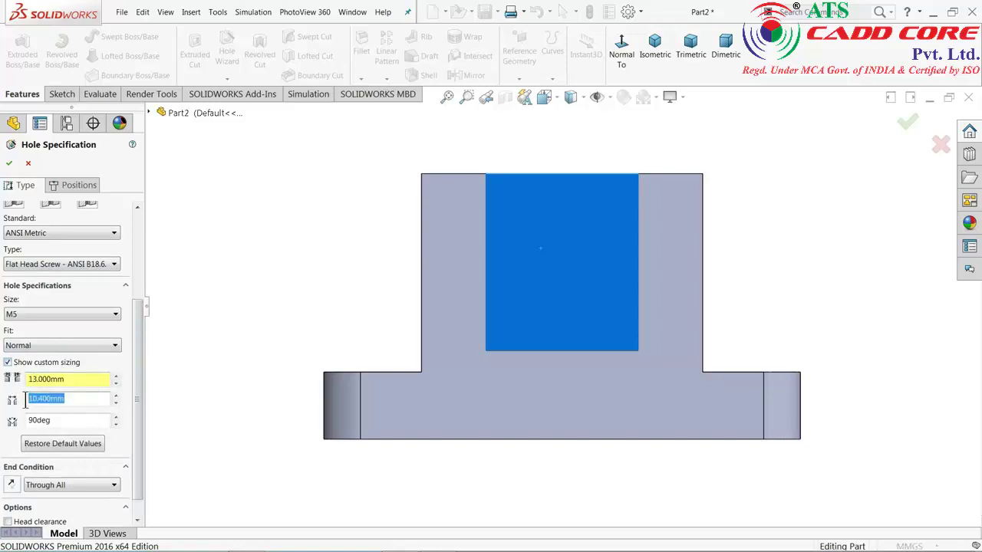
type("20")
key("Return")
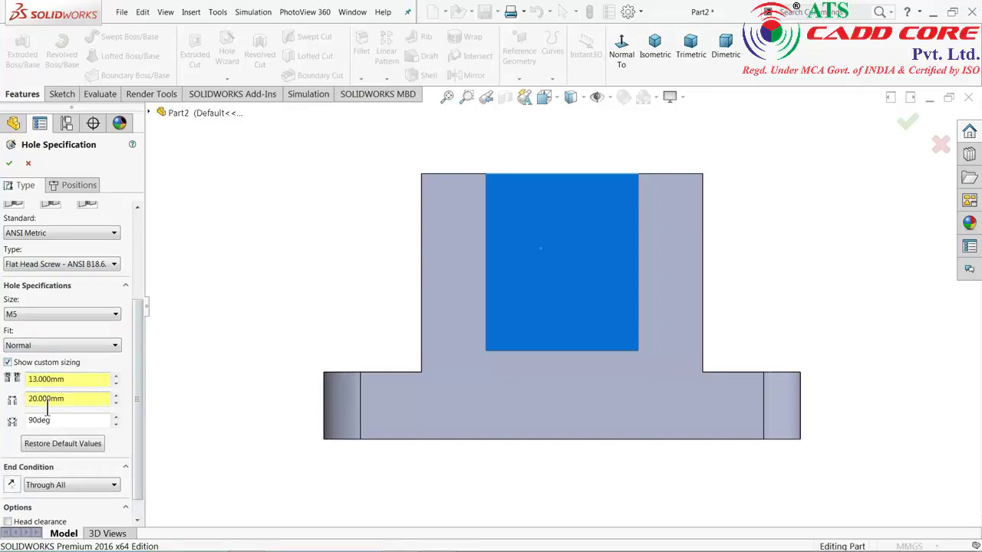
left_click(42, 481)
left_click(42, 481)
Step: Place two hole centres on the recessed face and make them vertical with the origin
left_click(72, 190)
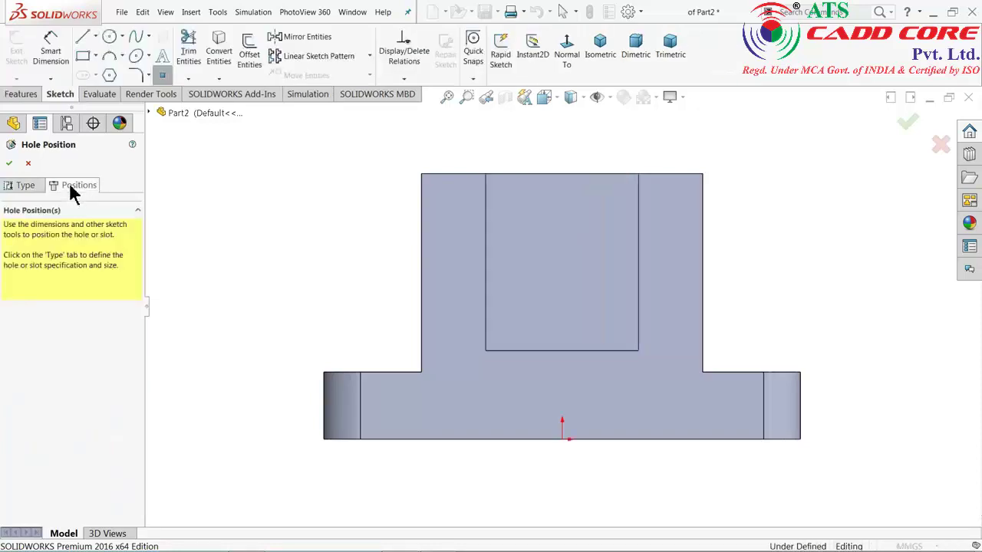
left_click(562, 214)
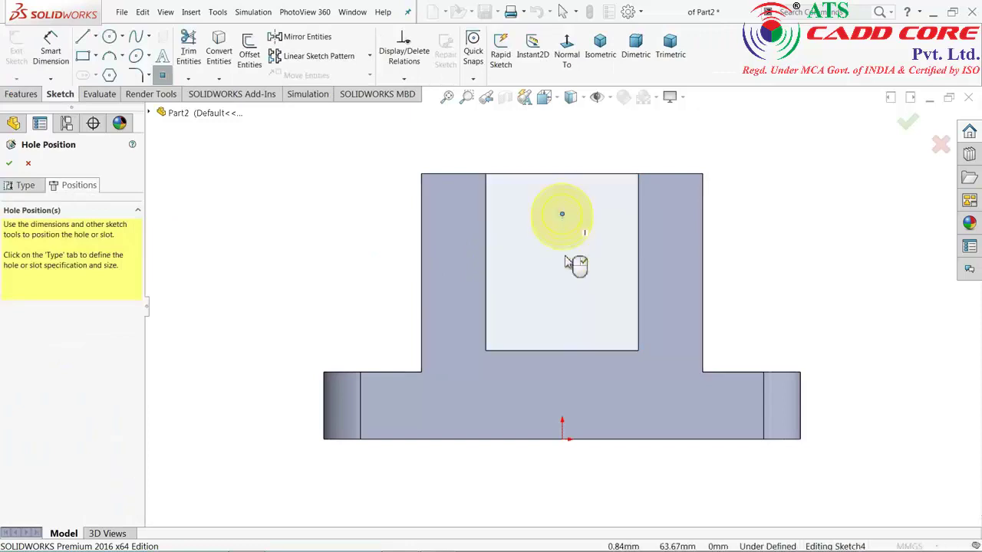
left_click(565, 295)
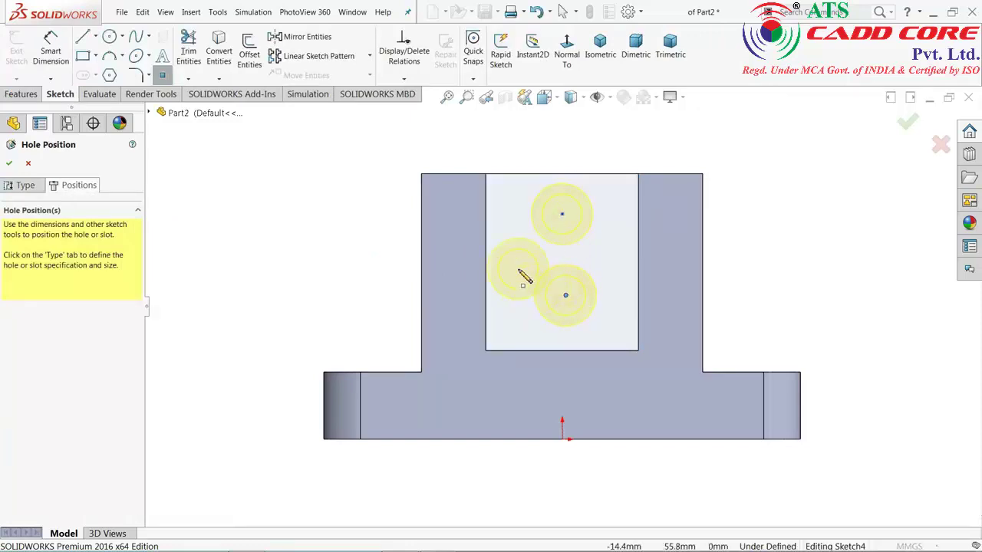
key("Escape")
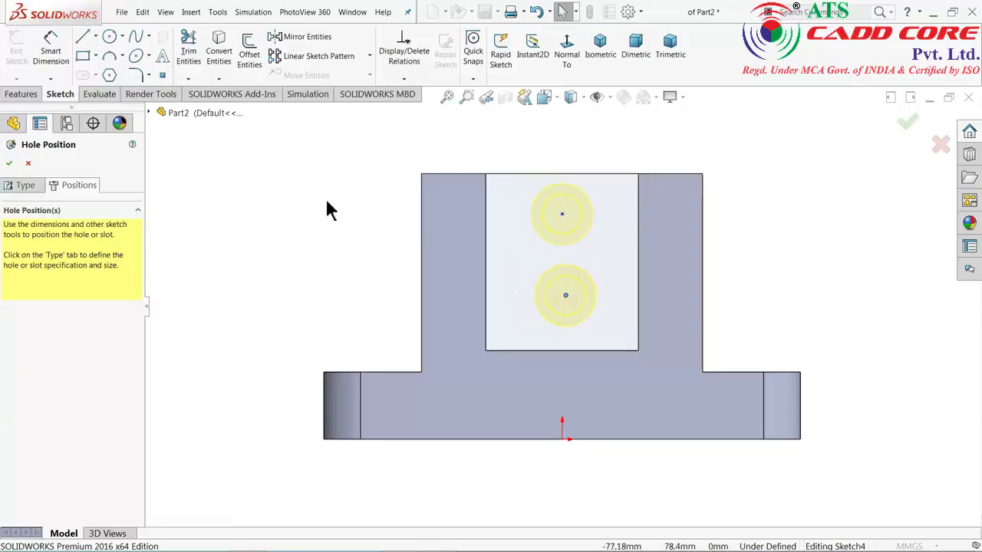
left_click(561, 214)
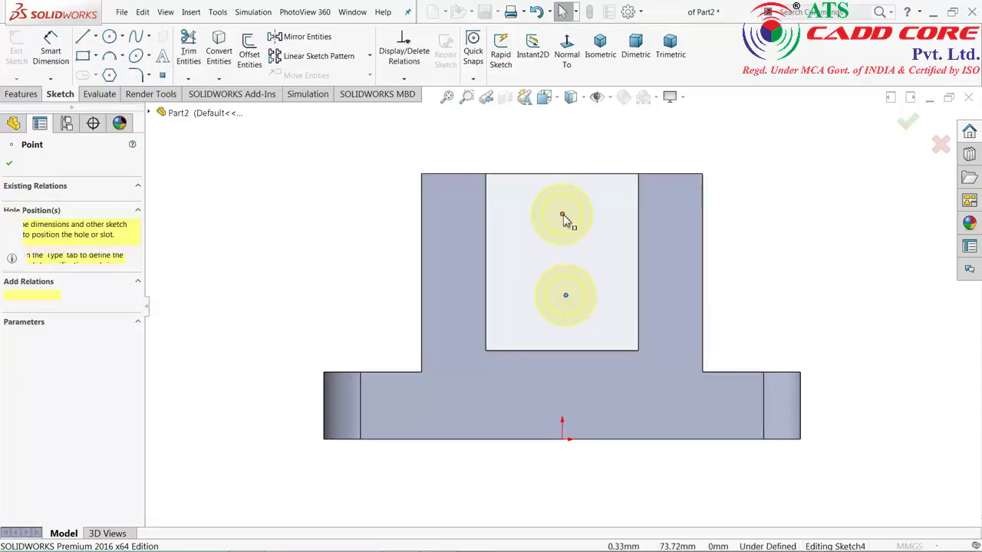
left_click(565, 297, "ctrl")
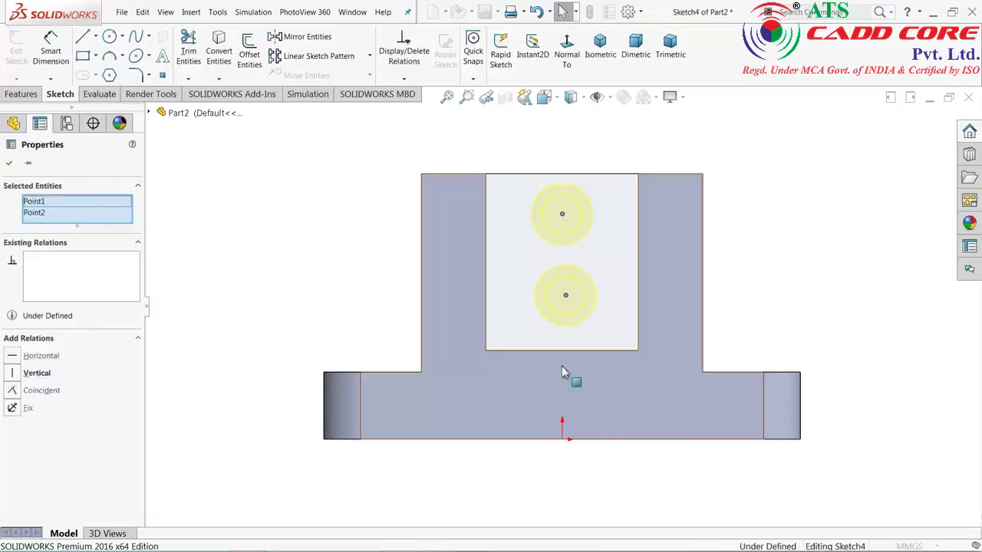
left_click(562, 438, "ctrl")
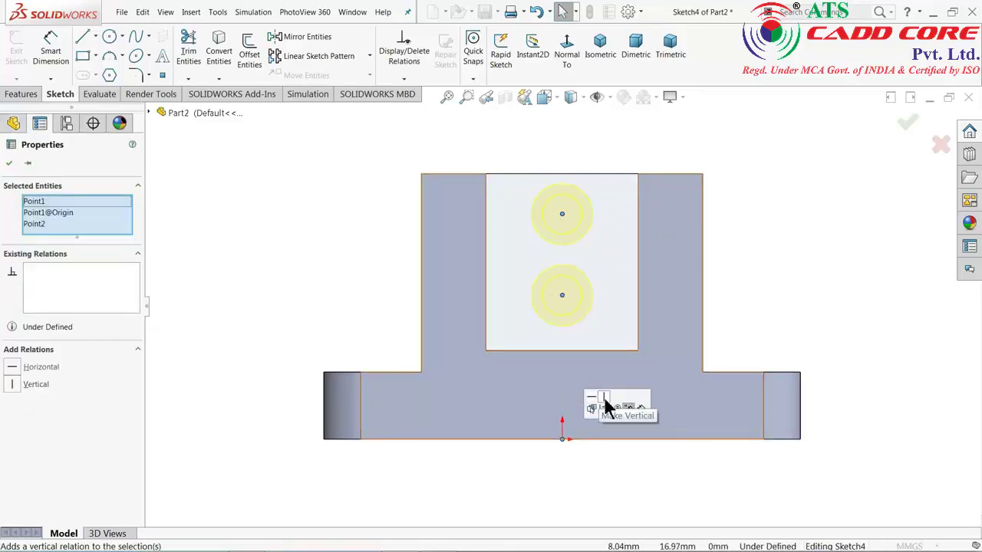
left_click(330, 197)
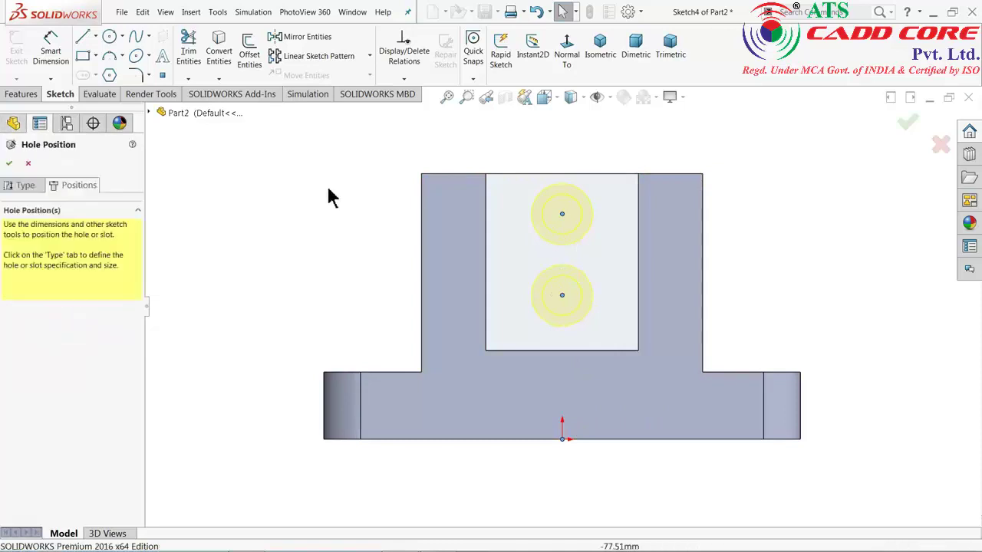
left_click(52, 52)
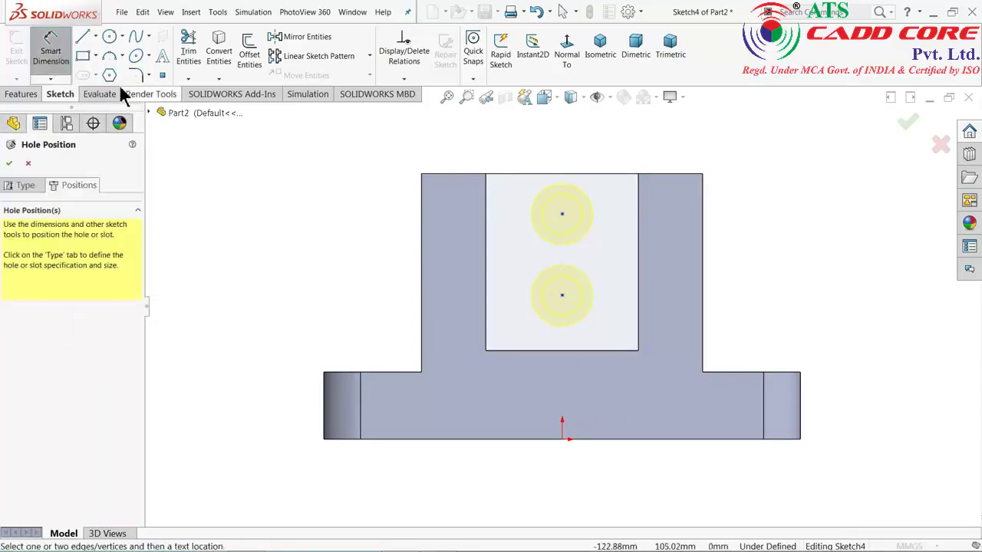
Step: Dimension the upper centre 15 mm below the top edge and the centres 27 mm apart
left_click(563, 214)
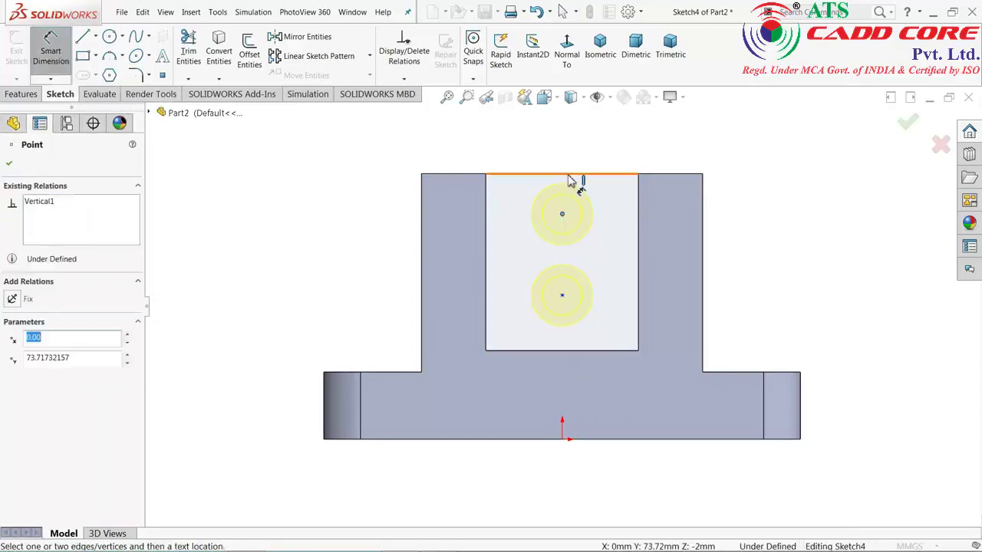
left_click(569, 178)
left_click(382, 198)
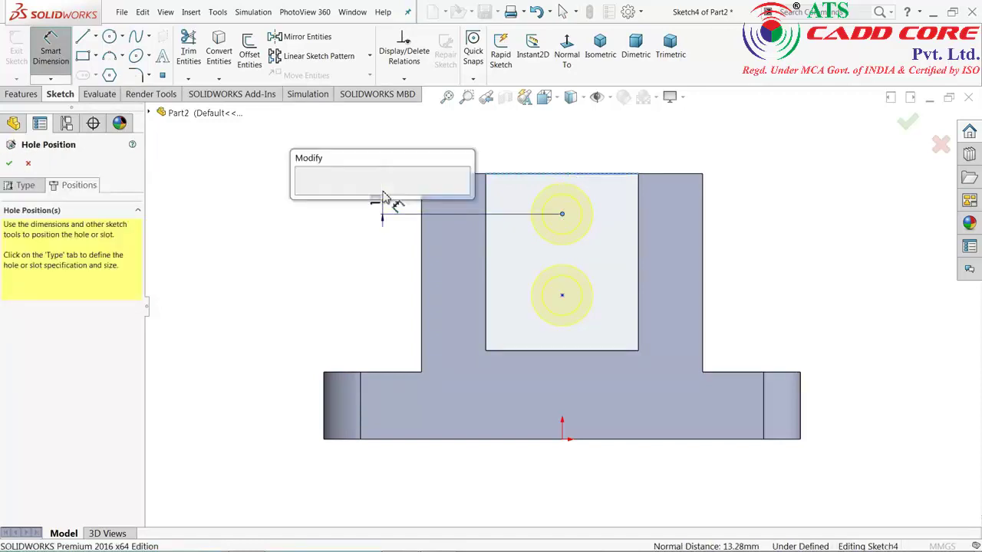
type("15")
key("Return")
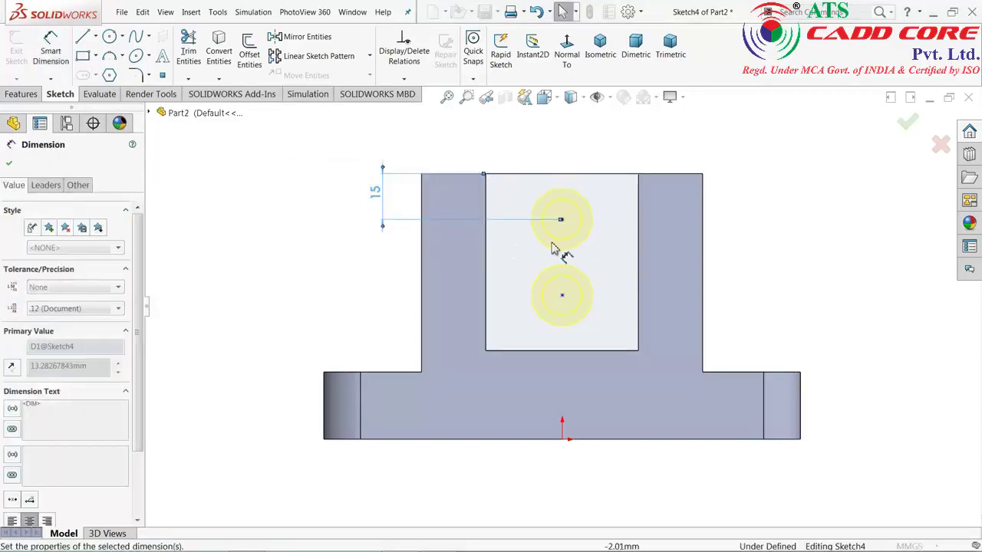
left_click(562, 297)
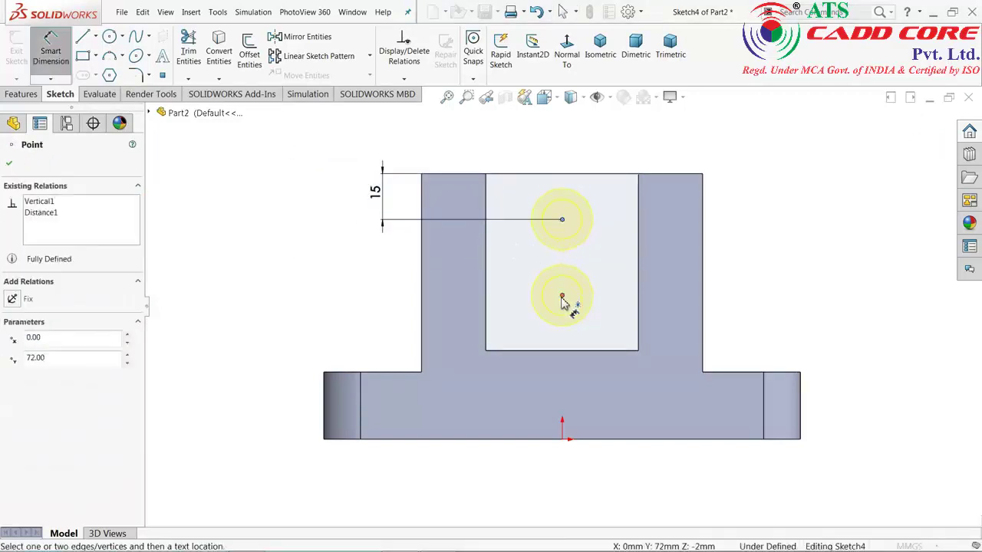
left_click(562, 220)
left_click(383, 273)
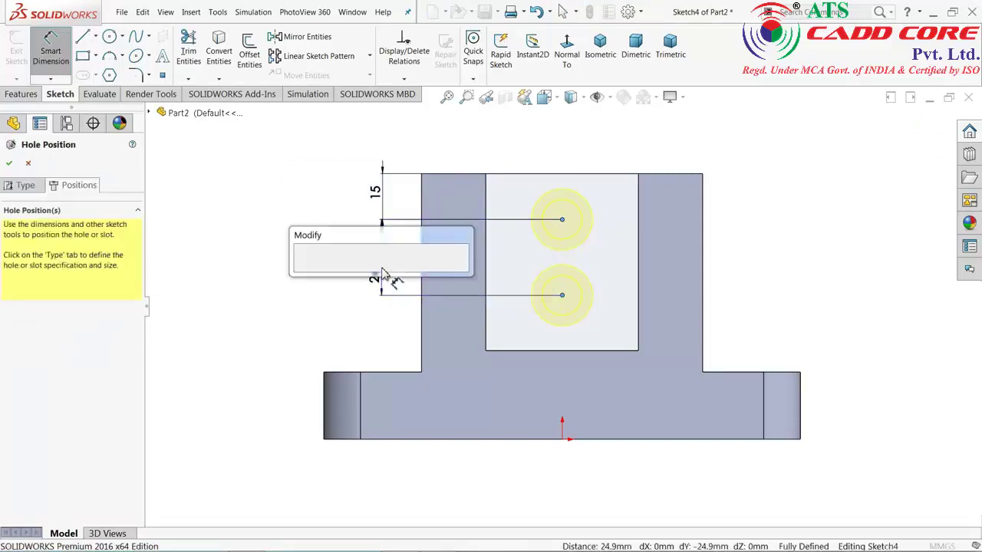
type("27")
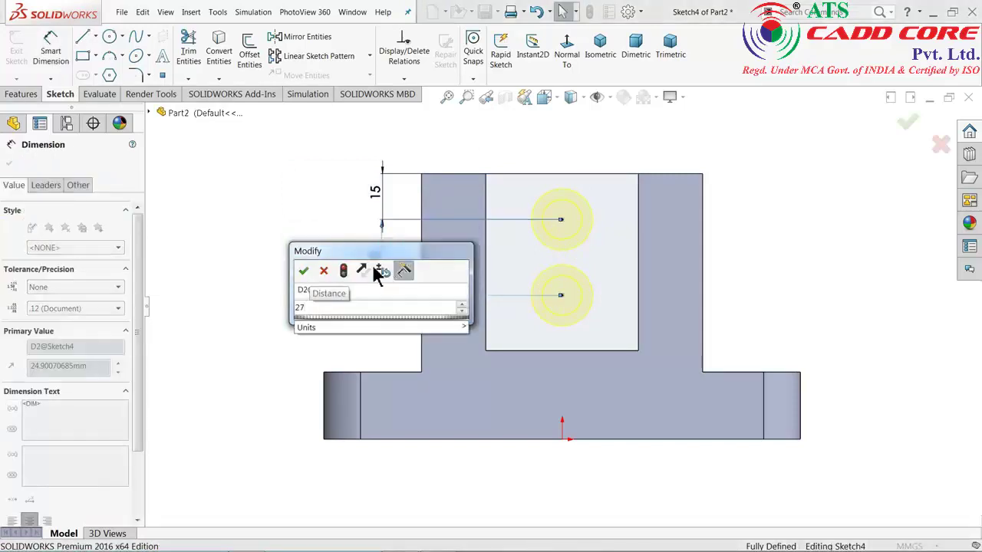
left_click(303, 271)
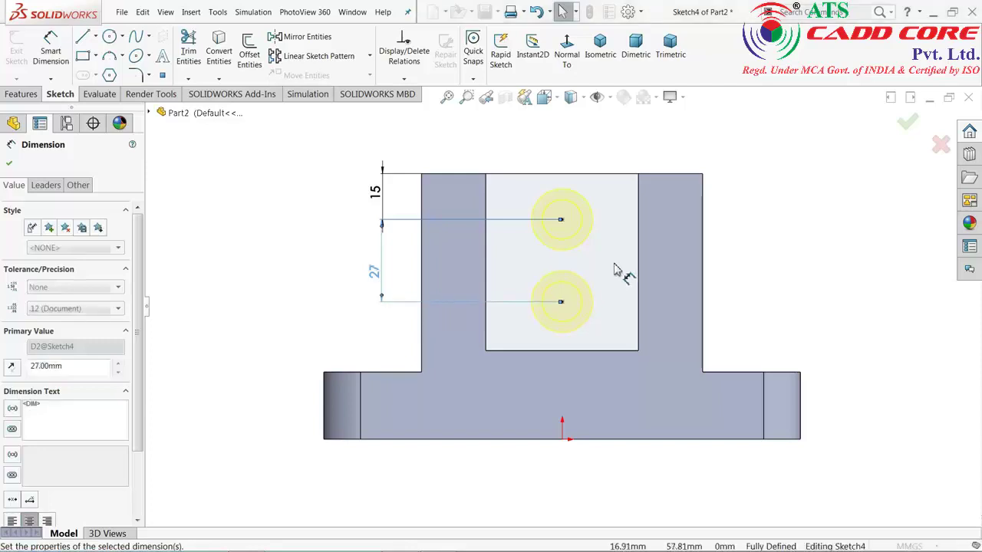
mouse_move(772, 202)
middle_mouse_down()
mouse_move(752, 198)
mouse_move(778, 191)
mouse_move(740, 295)
mouse_move(706, 291)
middle_mouse_up()
Step: Finish the hole feature to cut both countersunk M5 holes, then inspect them
left_click(257, 199)
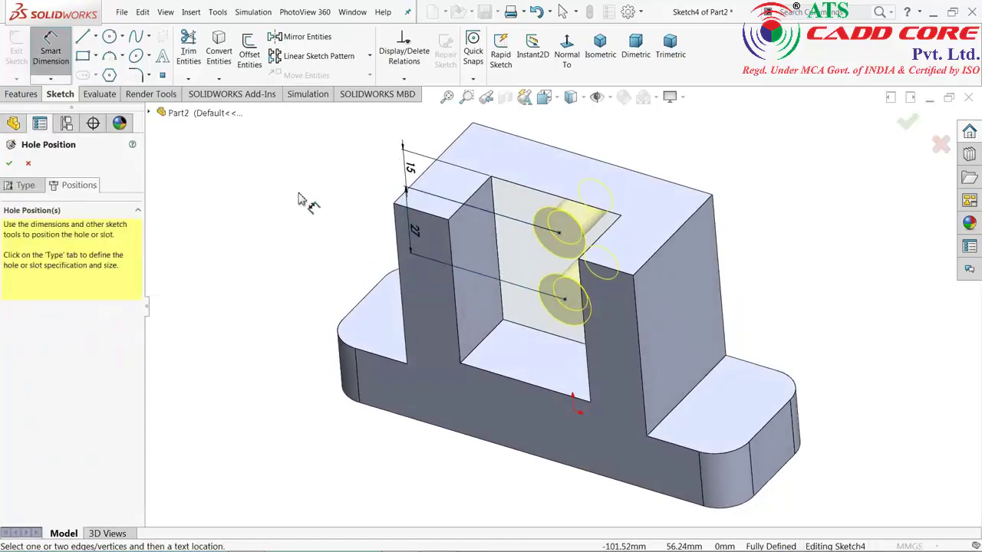
left_click(8, 165)
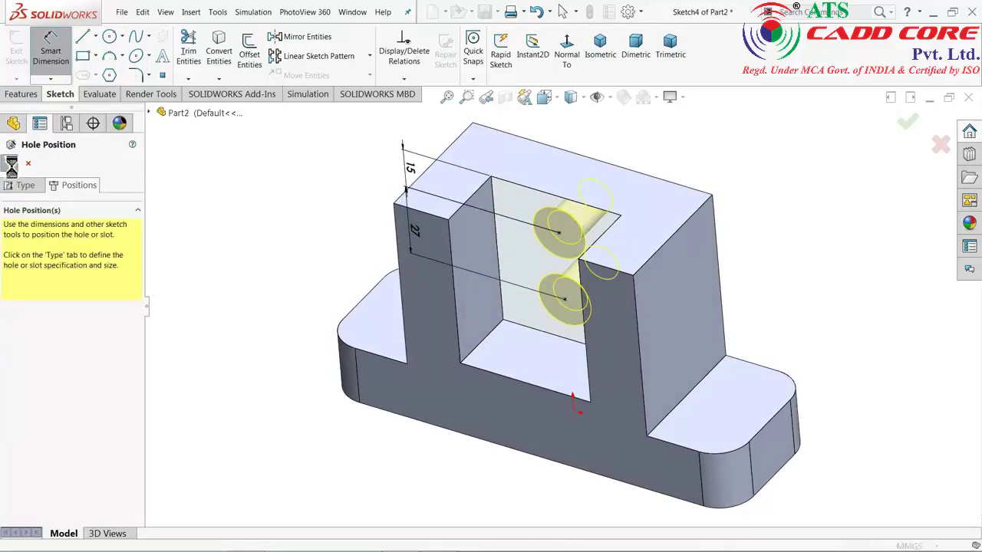
mouse_move(289, 250)
middle_mouse_down()
mouse_move(340, 186)
mouse_move(497, 226)
mouse_move(373, 220)
mouse_move(263, 235)
mouse_move(309, 246)
middle_mouse_up()
scroll(617, 226, "down", 3)
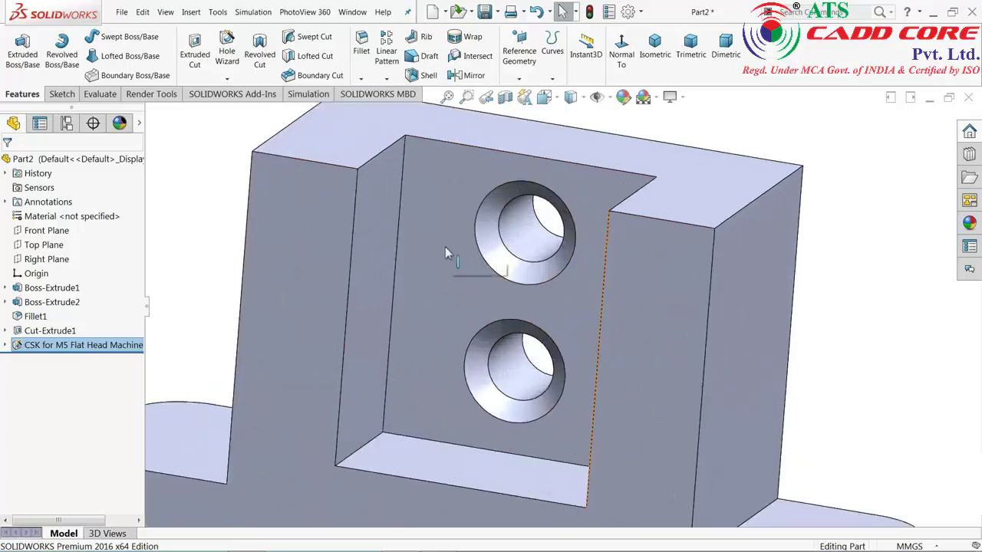
left_click(98, 95)
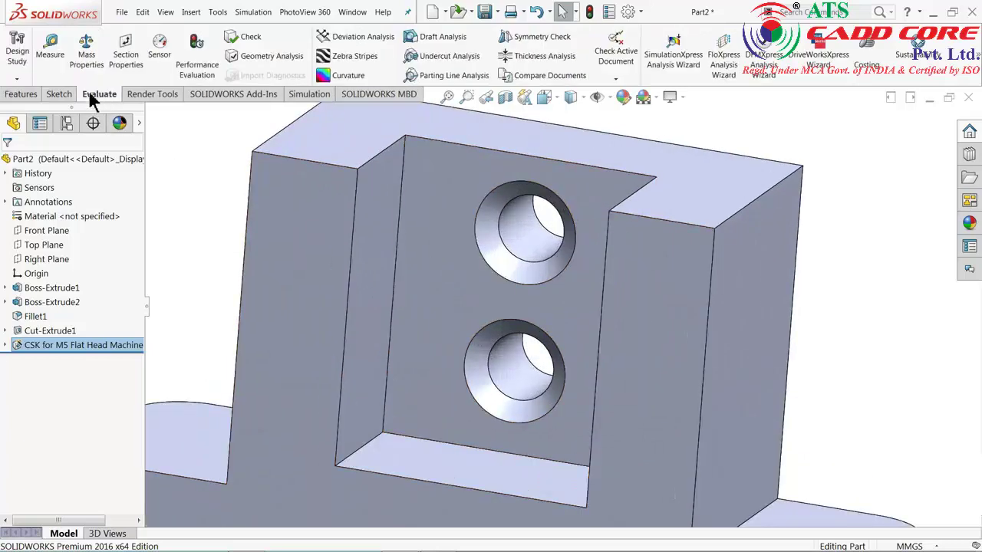
left_click(50, 46)
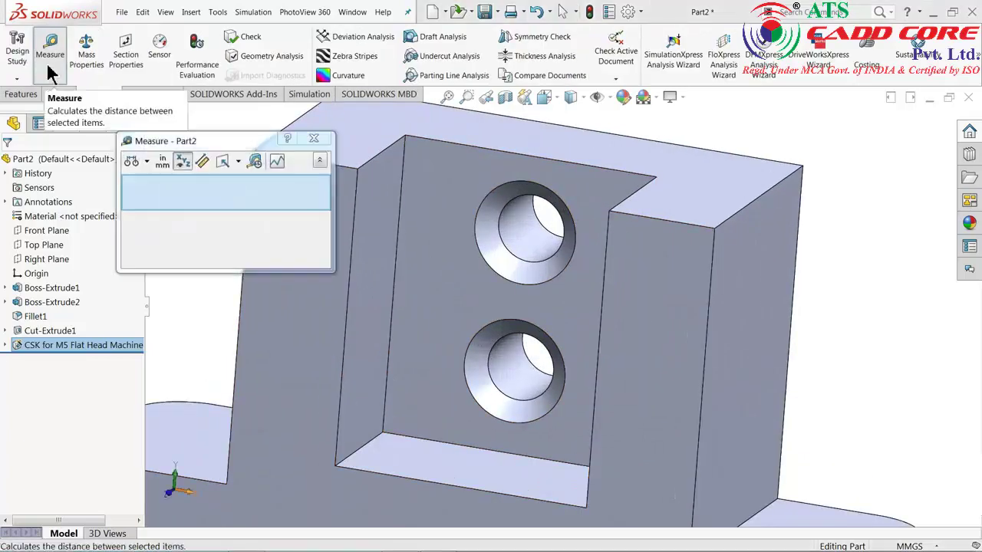
left_click(504, 244)
left_click(482, 278)
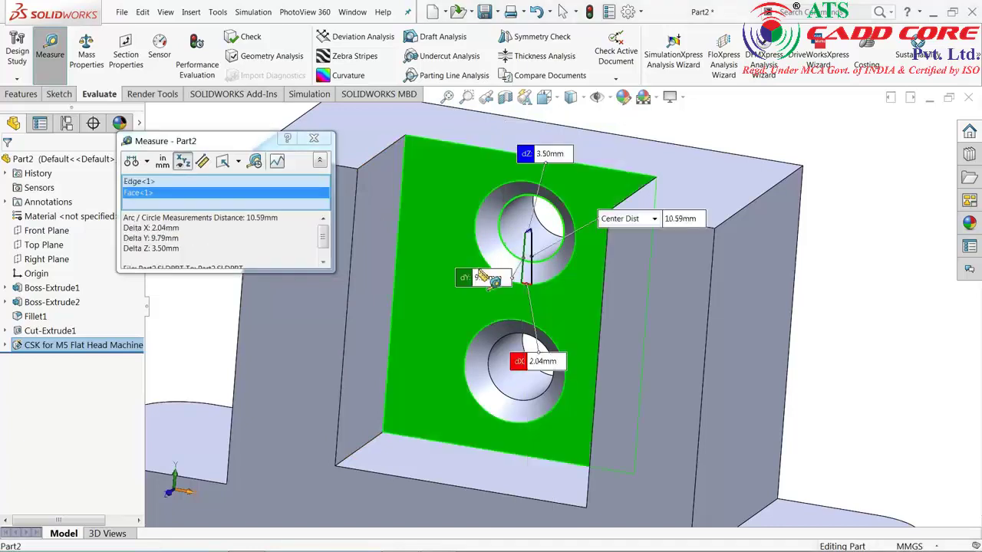
scroll(516, 276, "down", 2)
scroll(518, 274, "down", 2)
mouse_move(517, 274)
middle_mouse_down()
mouse_move(497, 224)
mouse_move(509, 142)
middle_mouse_up()
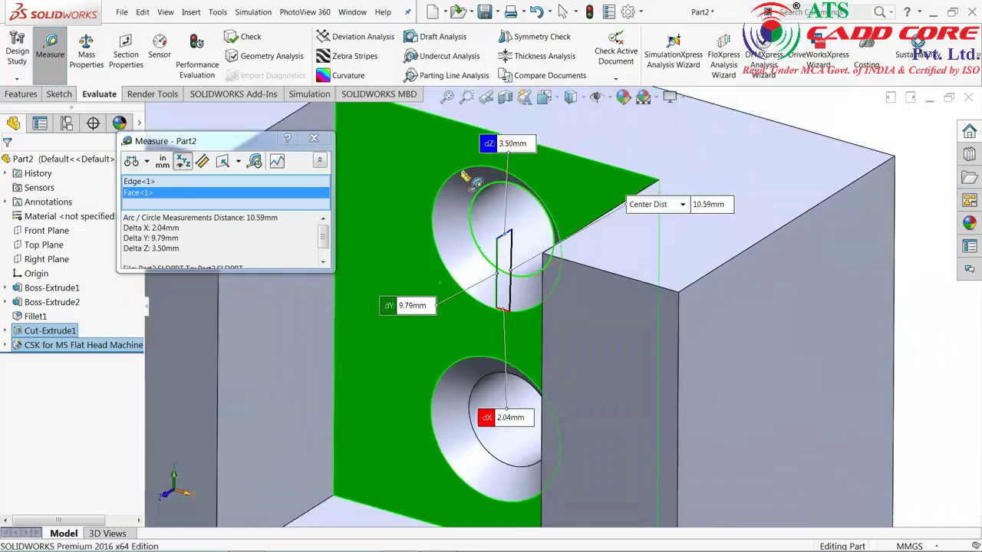
left_click_drag(516, 151, 568, 145)
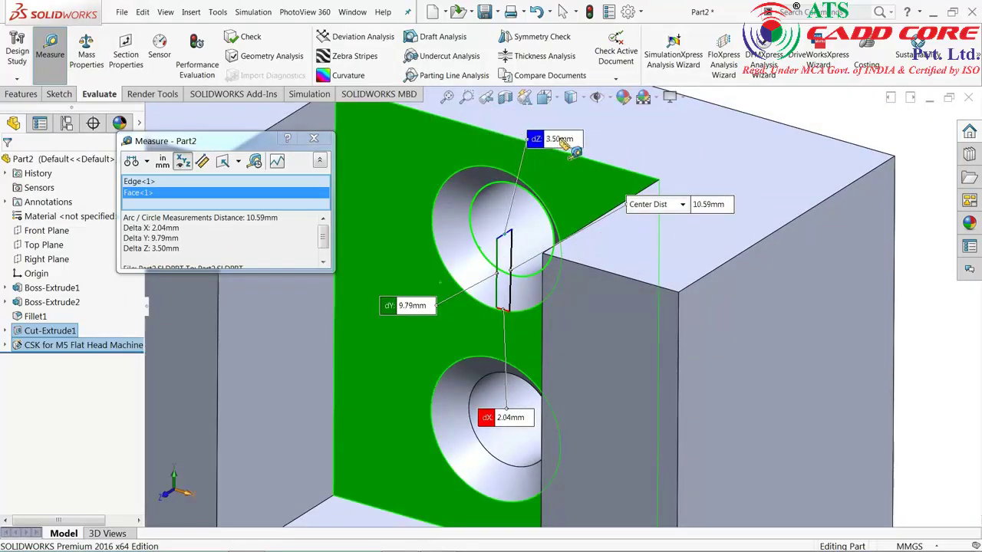
left_click(313, 138)
scroll(519, 230, "up", 5)
left_click(666, 196)
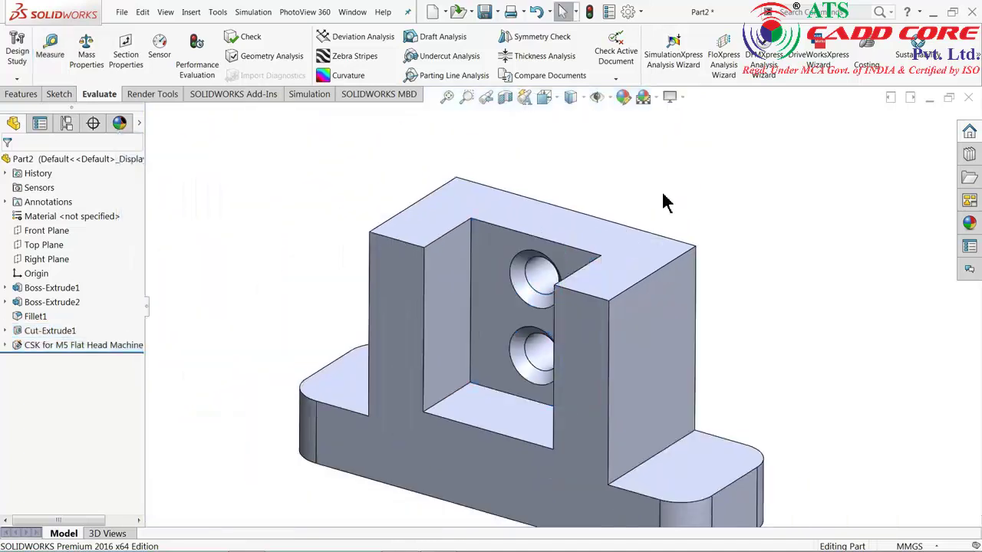
scroll(606, 394, "up", 3)
scroll(596, 384, "down", 2)
scroll(548, 341, "down", 2)
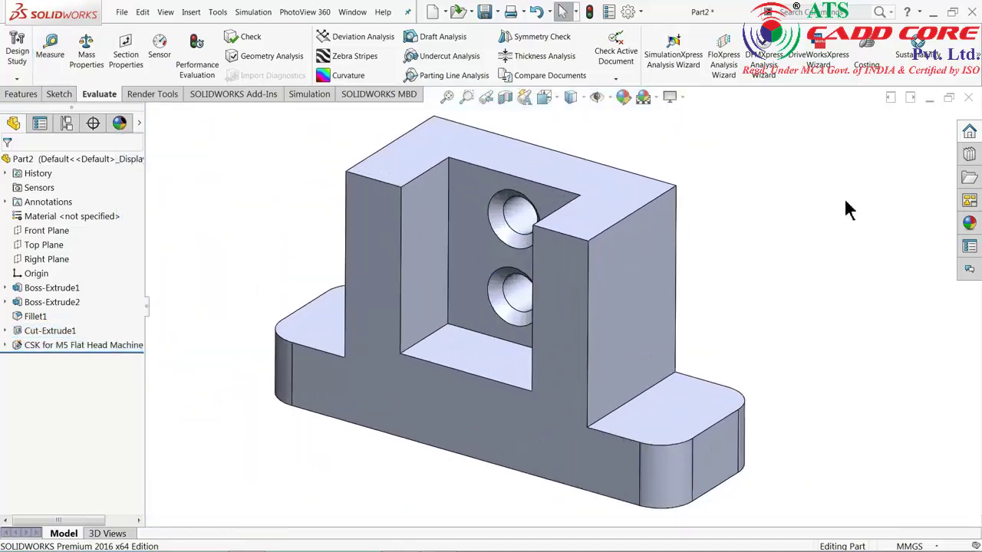
left_click(21, 95)
Step: Minimize SOLIDWORKS to view the bracket's reference drawing with Section A-A
left_click(934, 13)
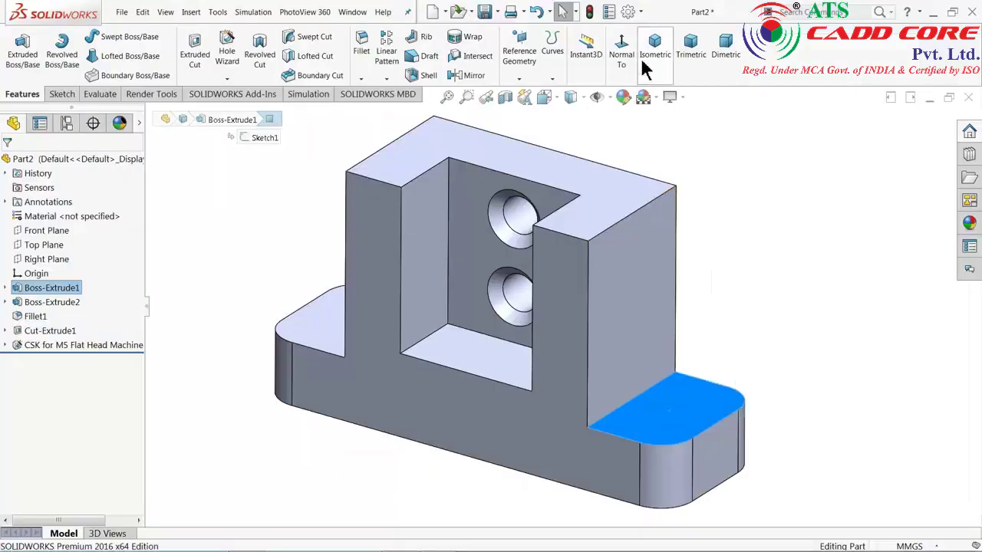
Step: View the flange face normal, zoom in, and start a new Hole Wizard hole
left_click(622, 43)
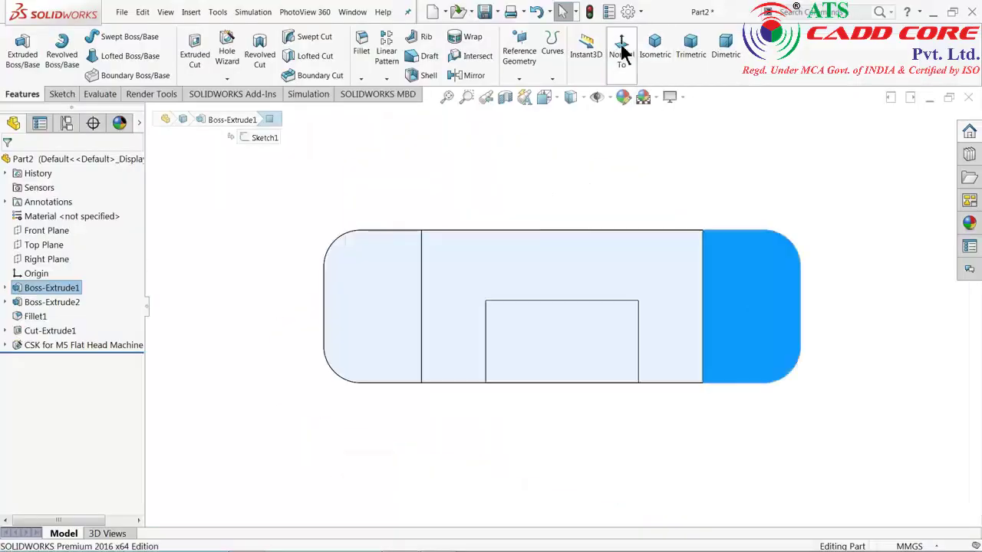
scroll(568, 280, "up", 1)
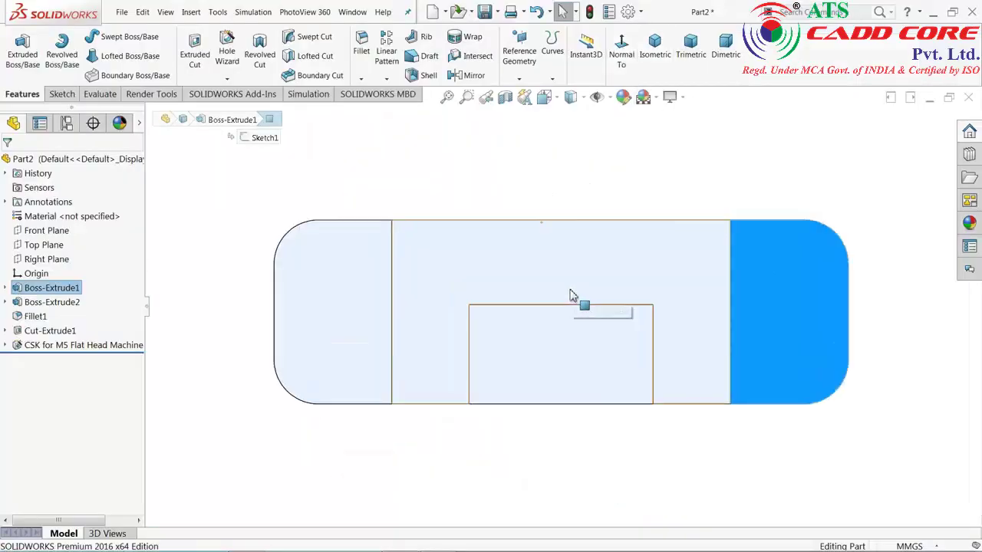
left_click(227, 55)
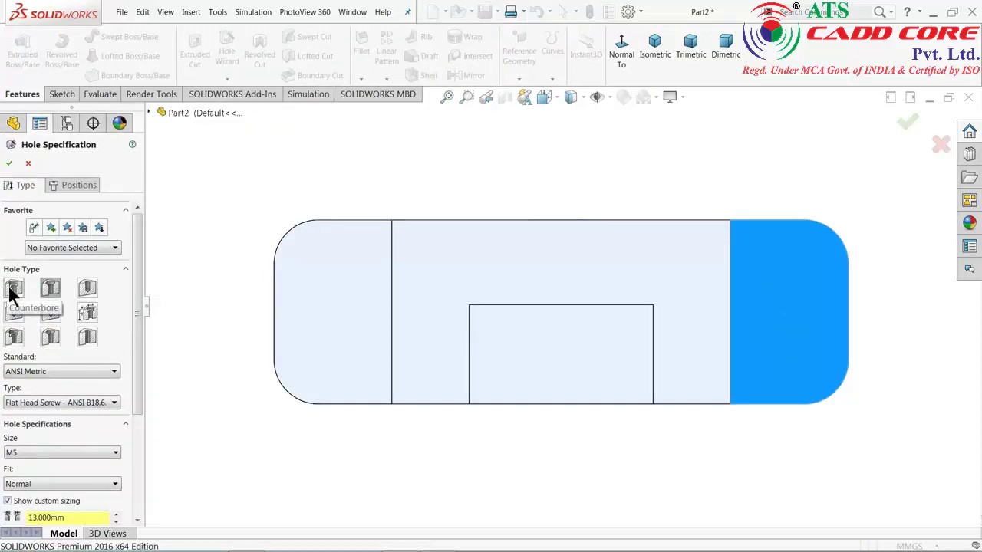
Step: Choose an ANSI Metric counterbore hole for a Socket Button Head Cap Screw
left_click(12, 291)
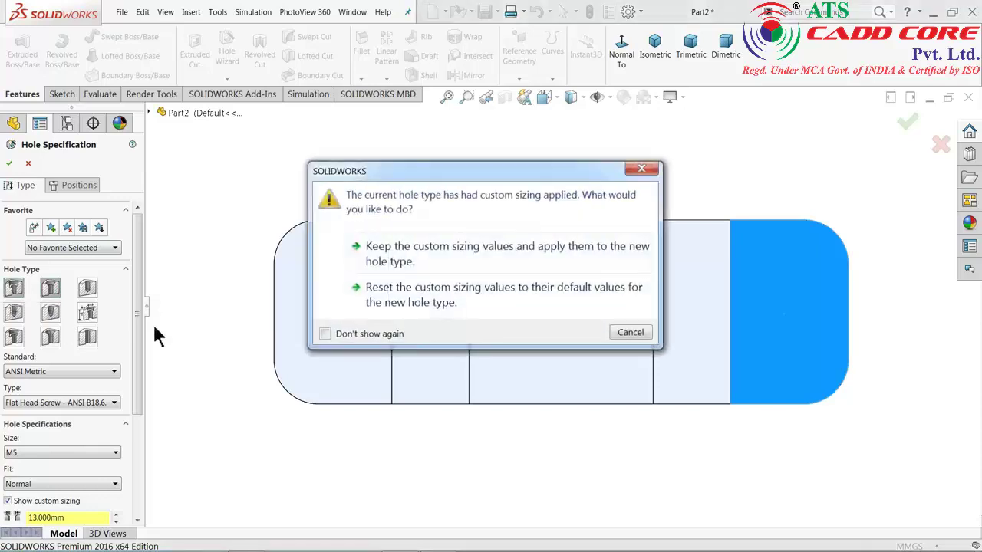
left_click(362, 305)
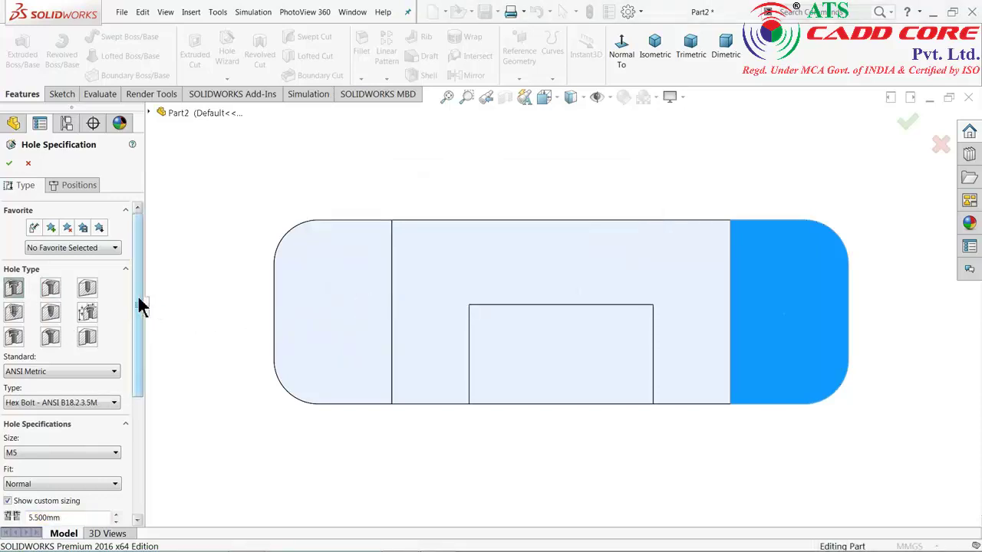
left_click_drag(138, 305, 139, 370)
left_click(53, 262)
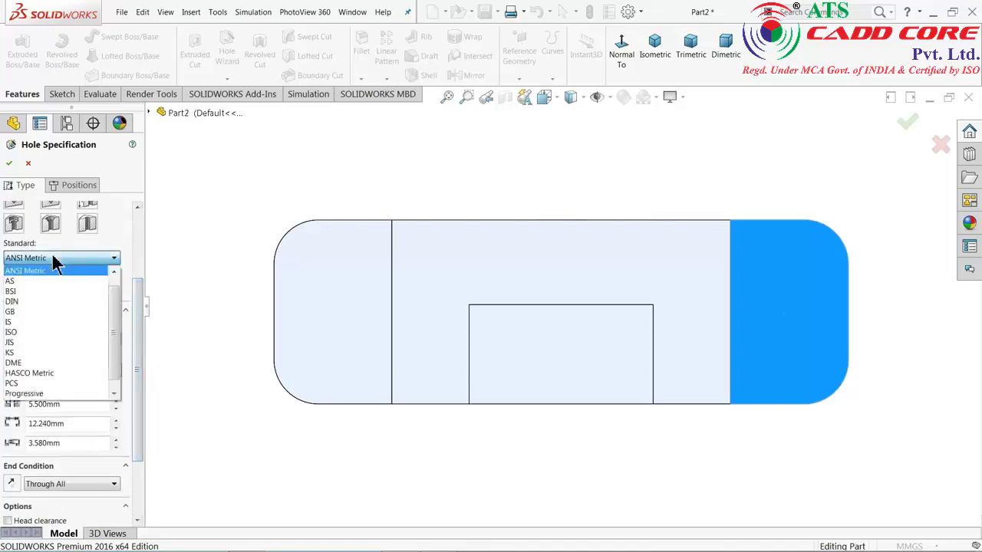
left_click(51, 252)
left_click(55, 292)
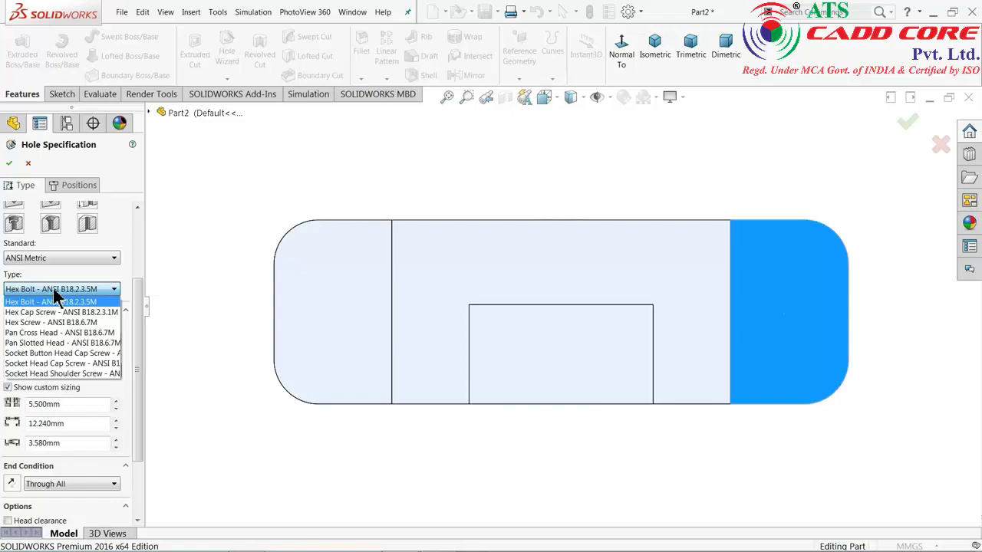
left_click(53, 291)
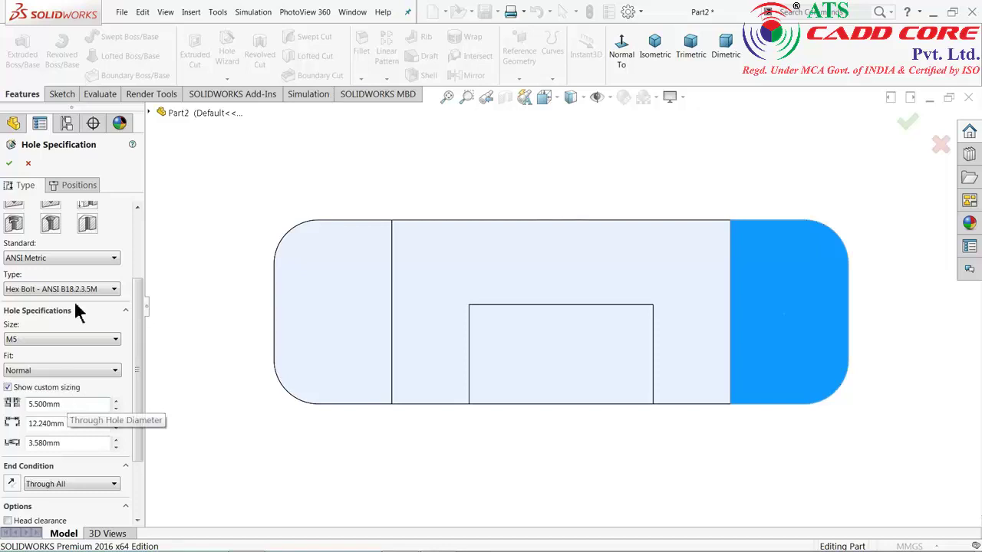
left_click(53, 289)
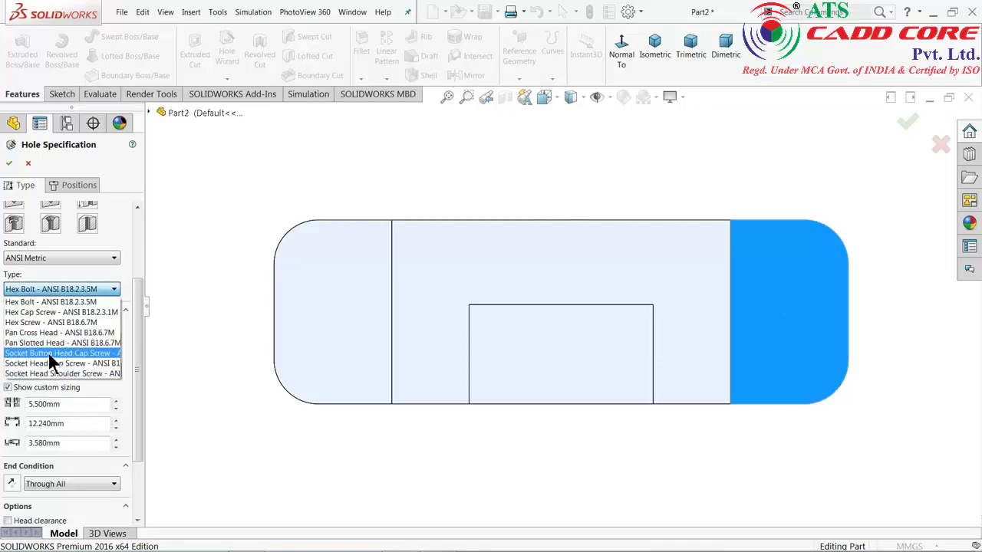
left_click(54, 355)
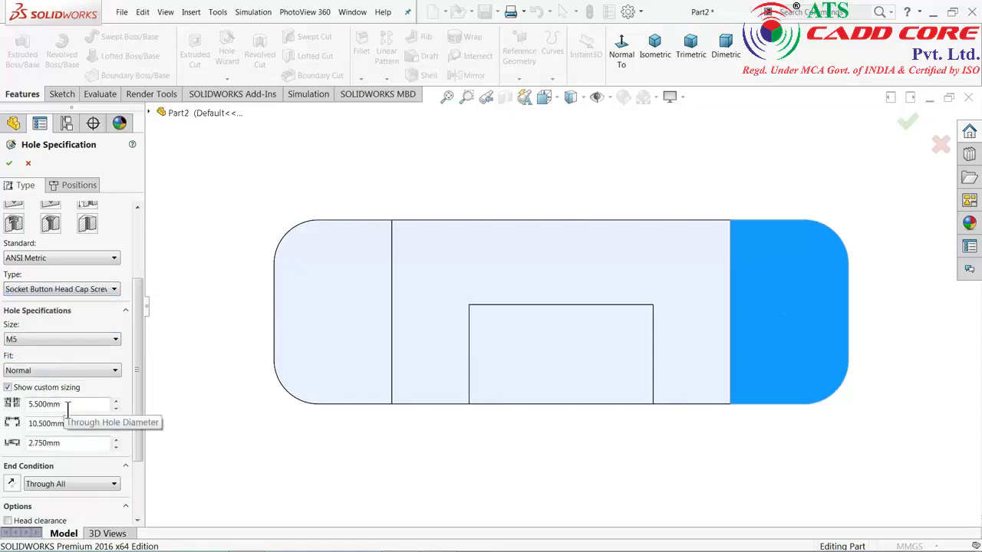
Step: Set custom counterbore sizes 13, 18 and 10 mm with near side countersink off
left_click_drag(67, 407, 30, 405)
type("13")
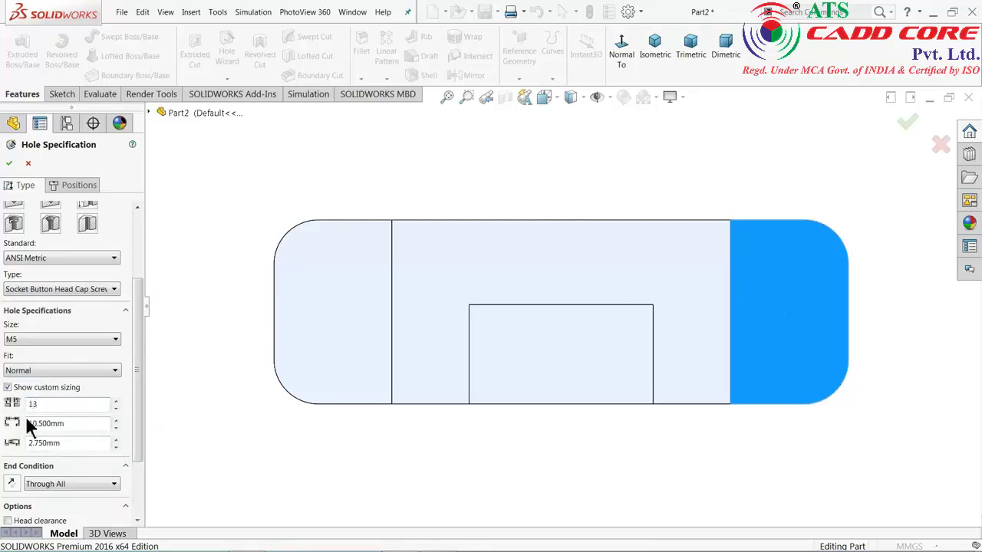
left_click(79, 424)
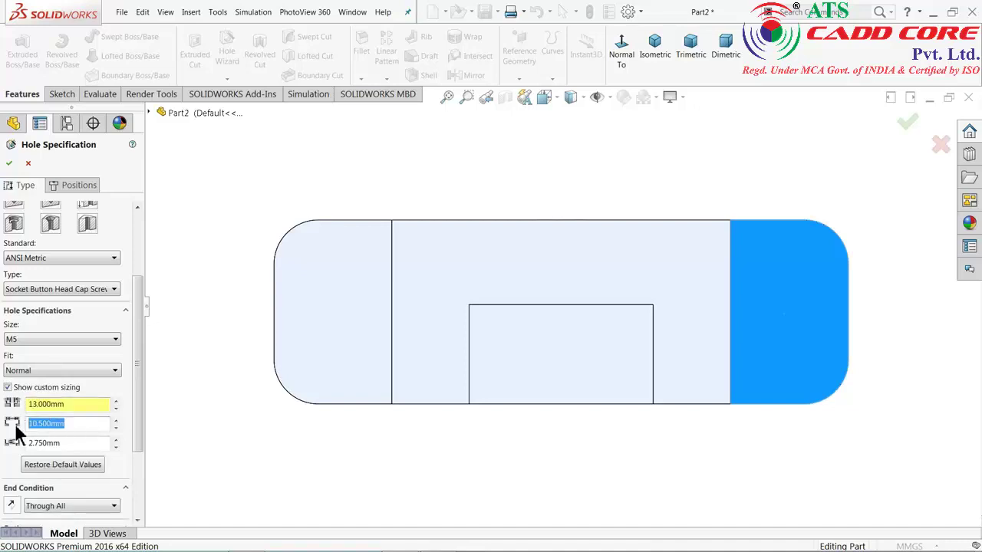
type("18")
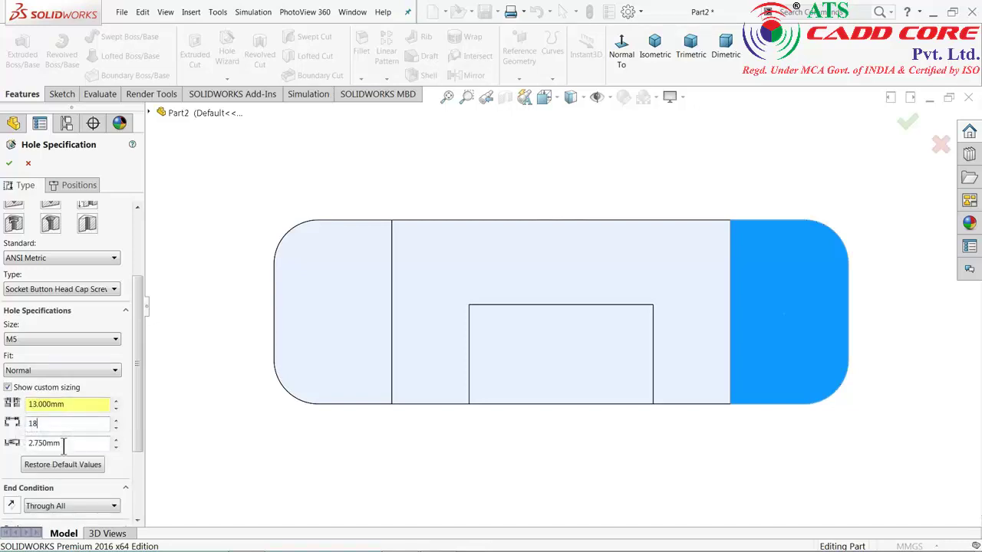
left_click(68, 443)
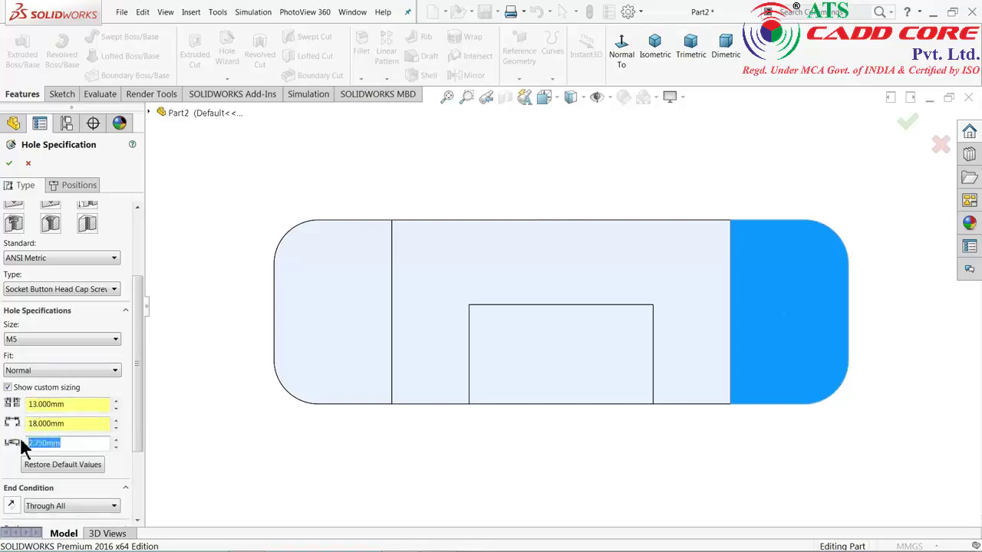
type("10")
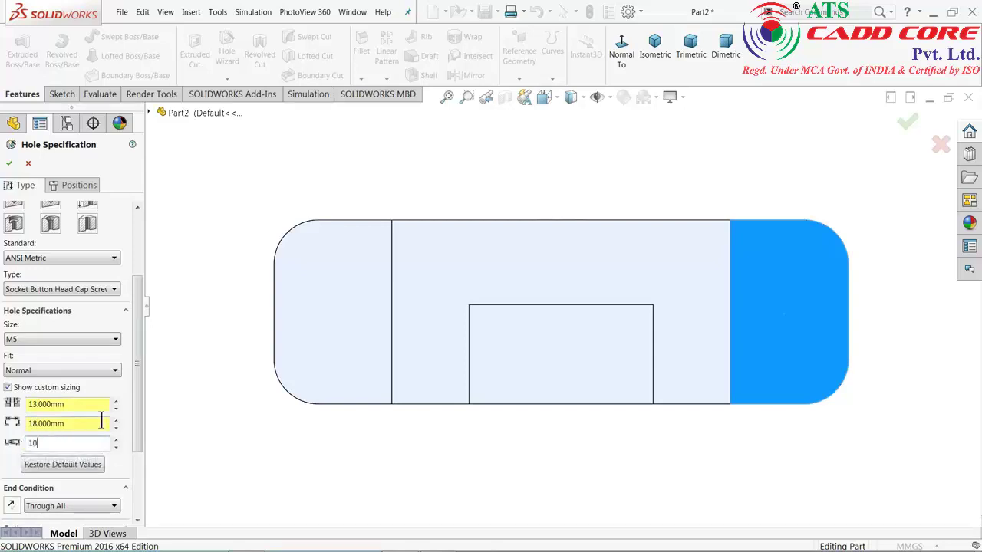
scroll(140, 430, "down", 3)
scroll(139, 451, "down", 1)
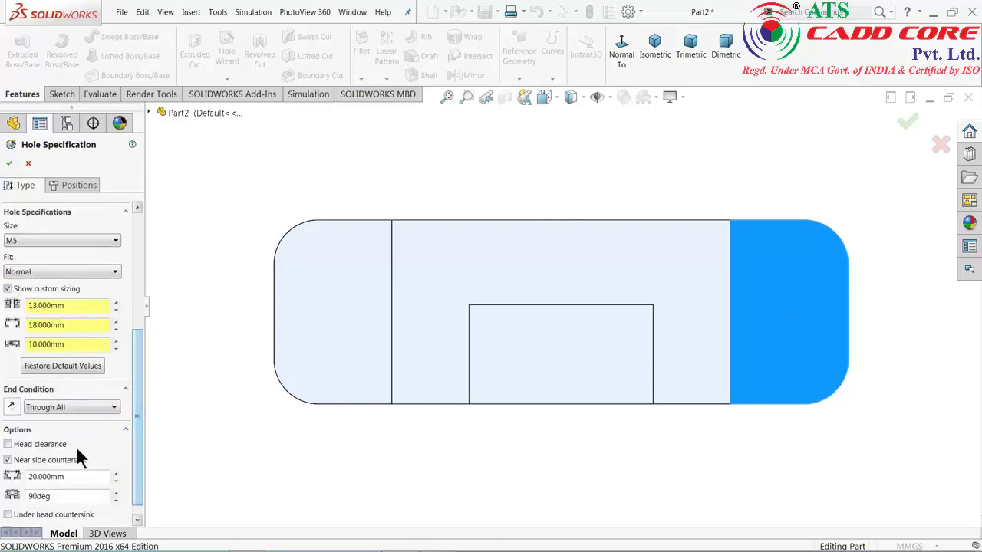
left_click(8, 460)
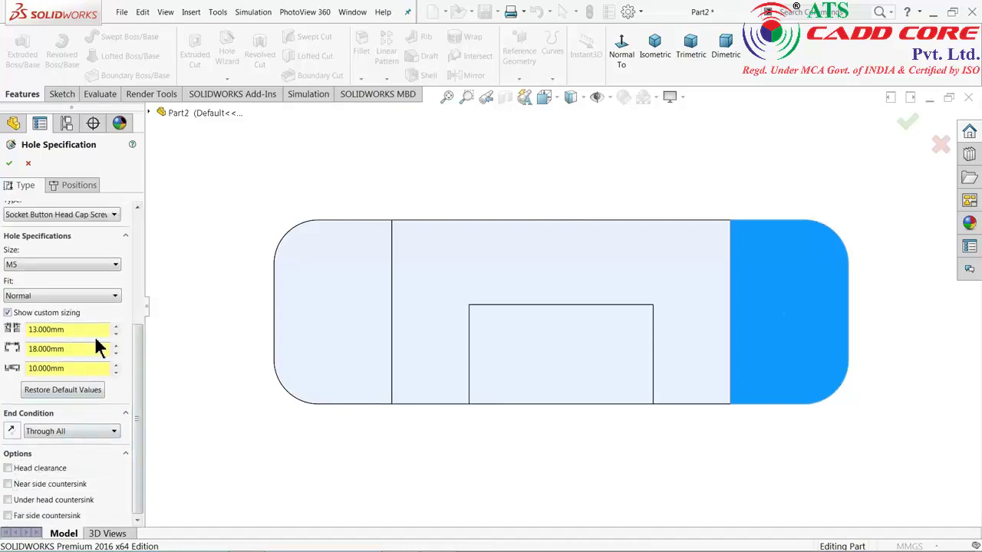
left_click(77, 185)
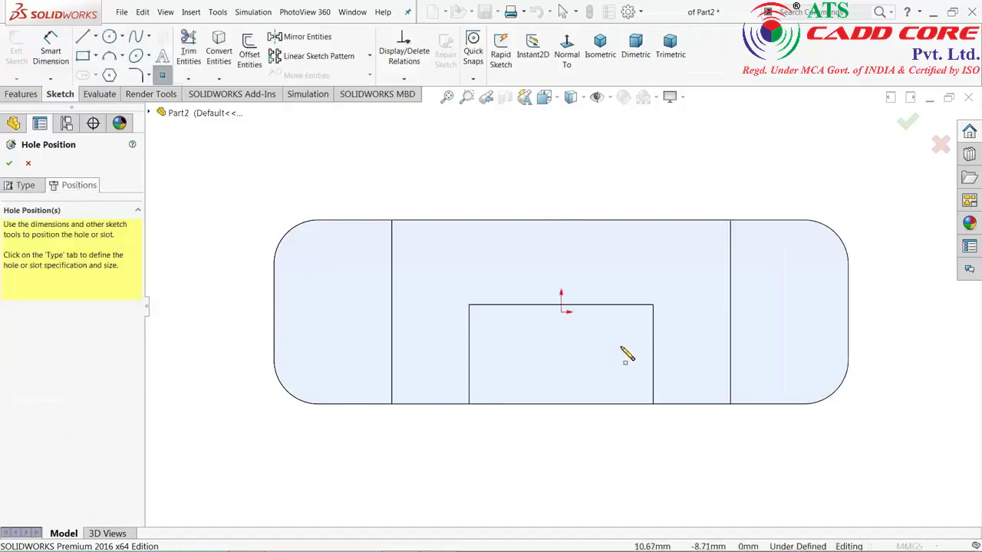
Step: Place two hole centres on the end faces, each dimensioned 62 mm from the origin
left_click(793, 312)
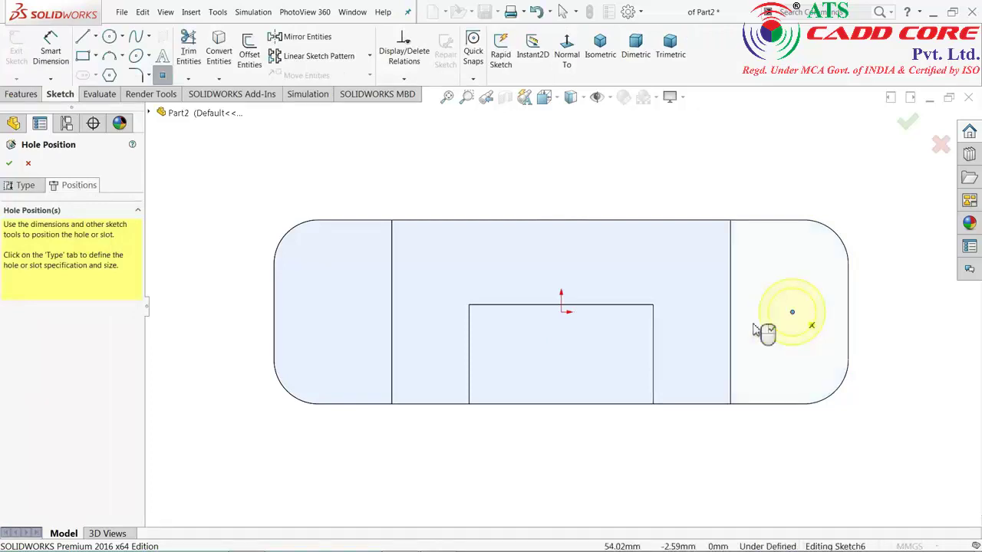
left_click(339, 312)
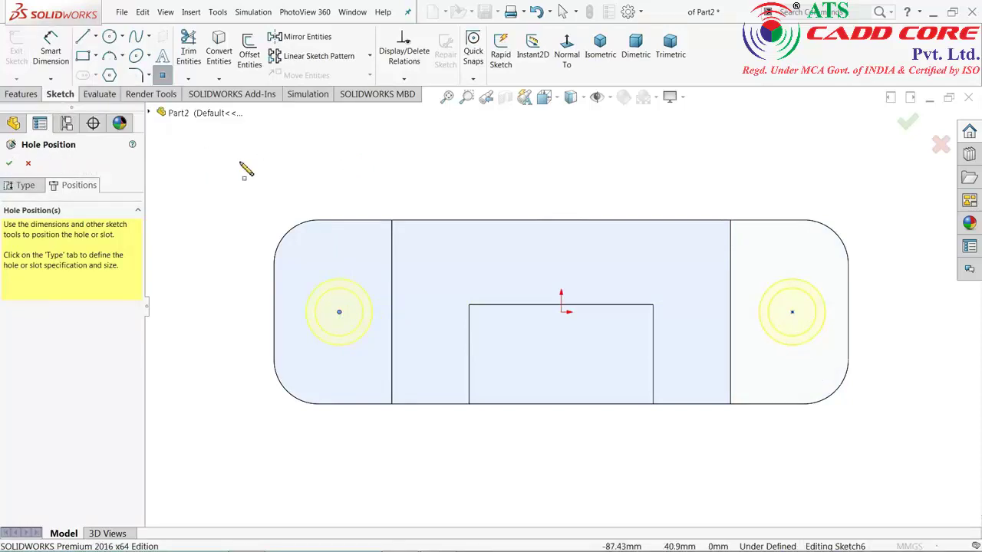
key("Escape")
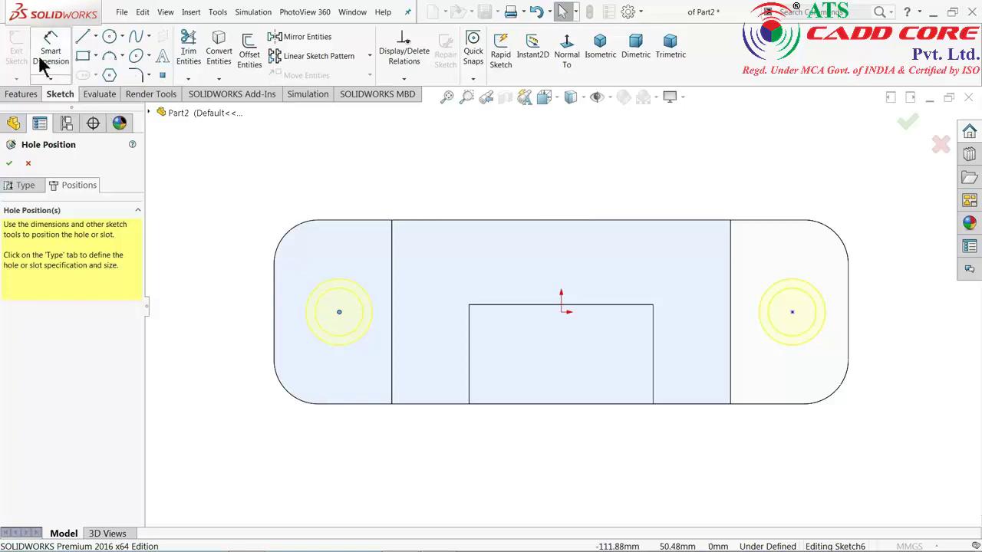
left_click(52, 58)
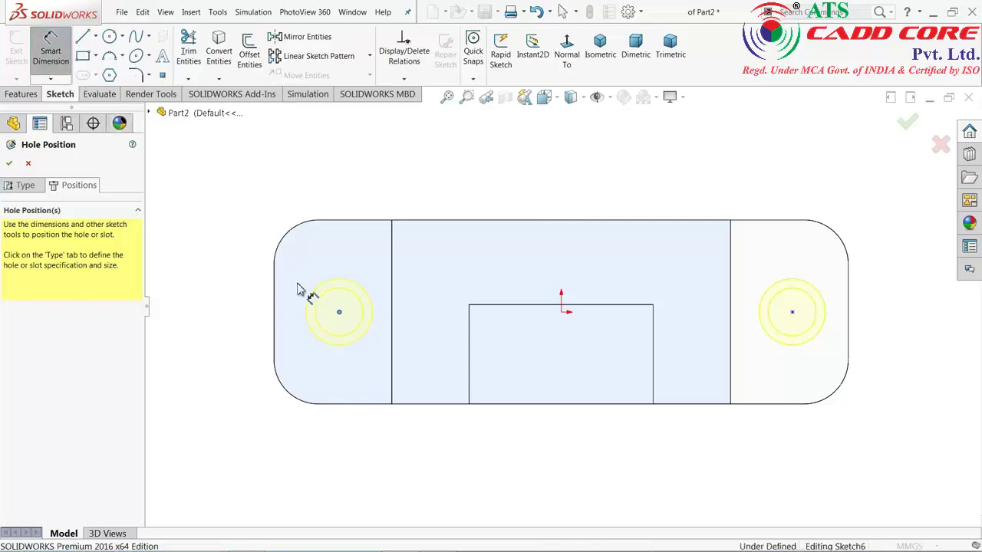
left_click(561, 313)
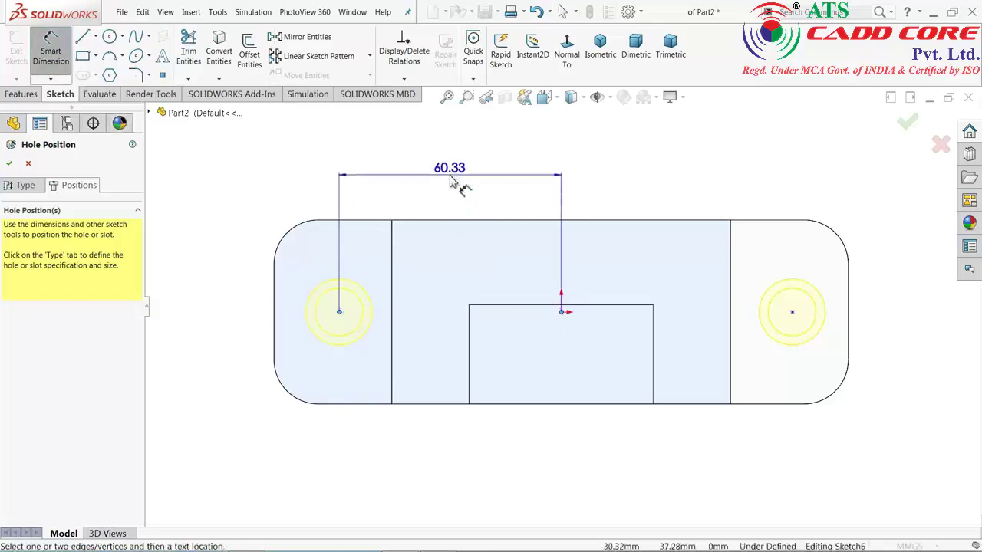
left_click(453, 180)
type("62")
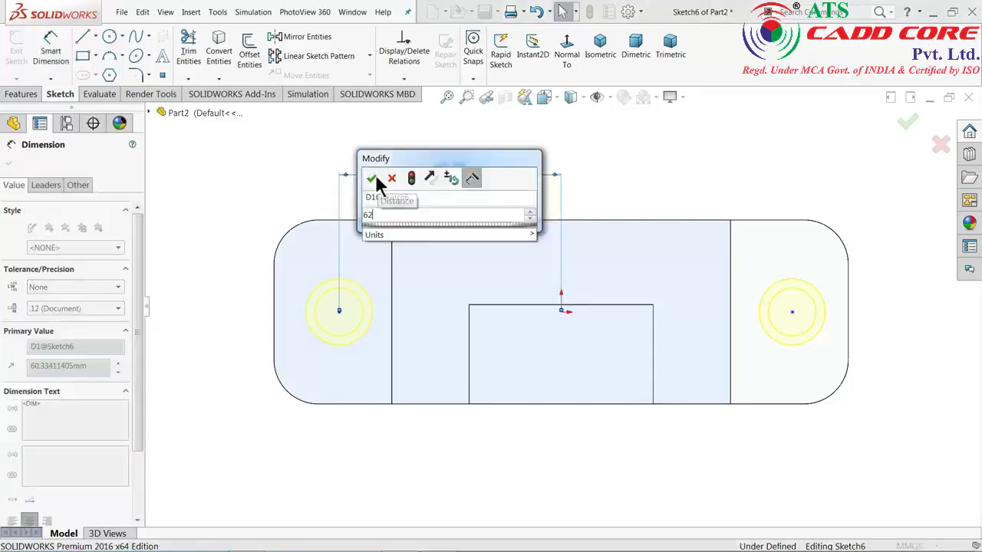
left_click(374, 181)
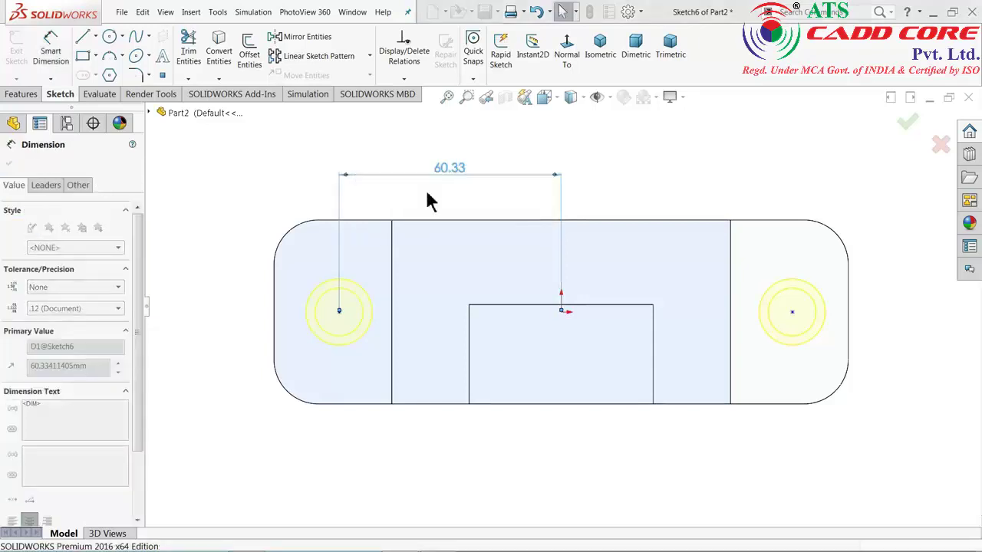
left_click(792, 311)
left_click(564, 313)
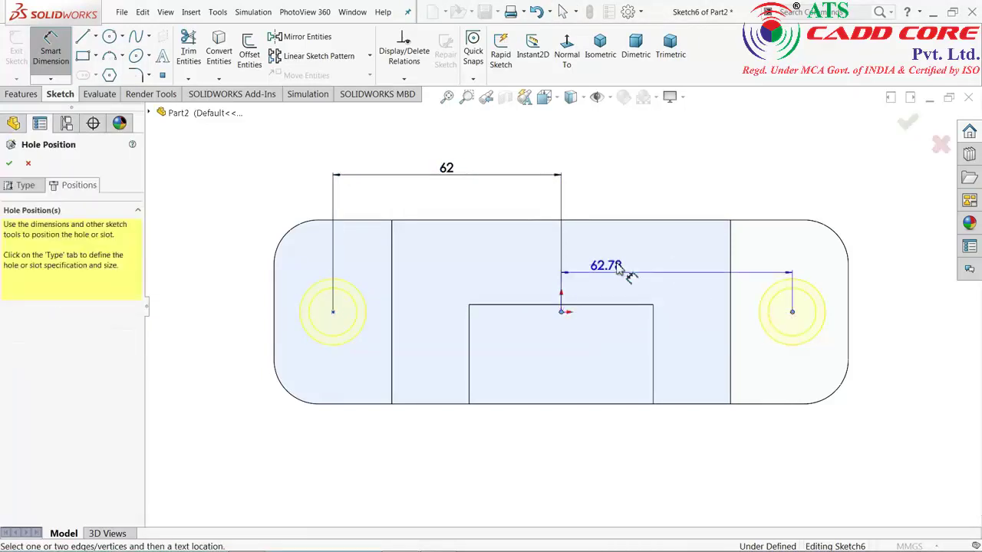
left_click(648, 179)
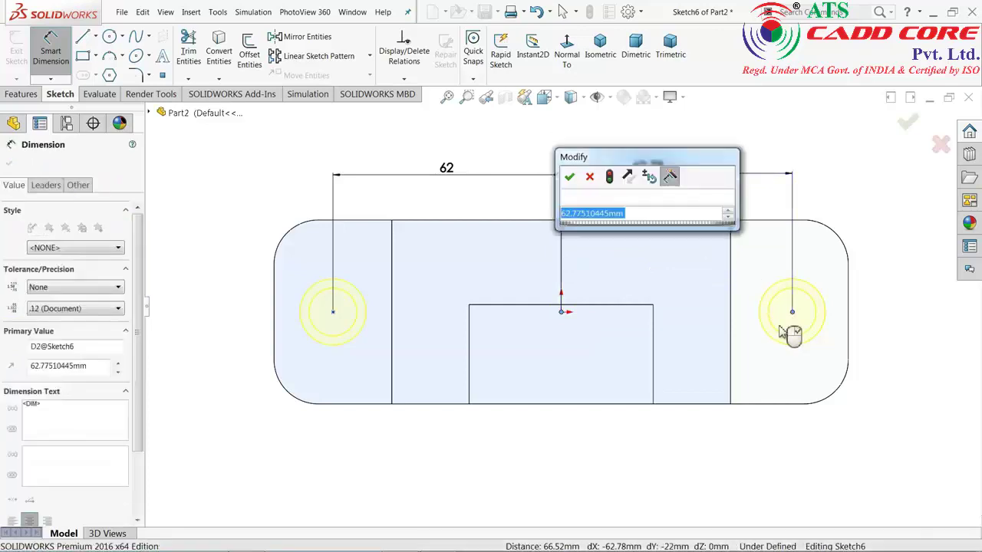
type("62")
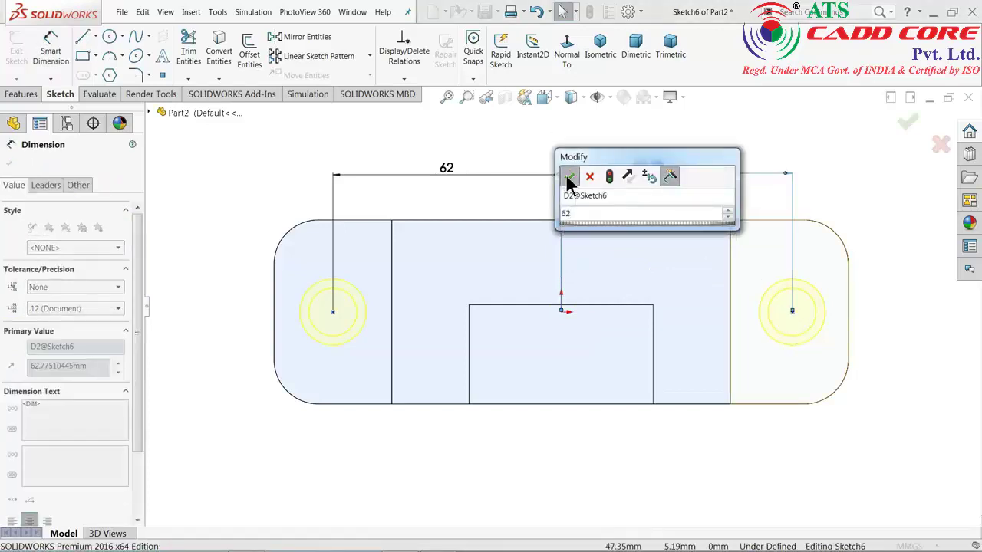
left_click(570, 177)
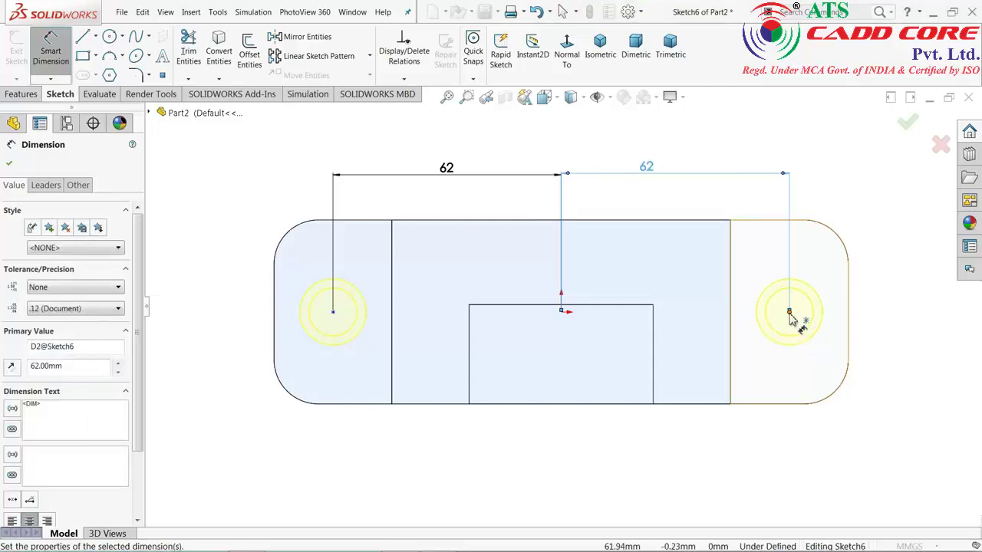
Step: Dimension both hole centres 25 mm below the top edge
left_click(789, 312)
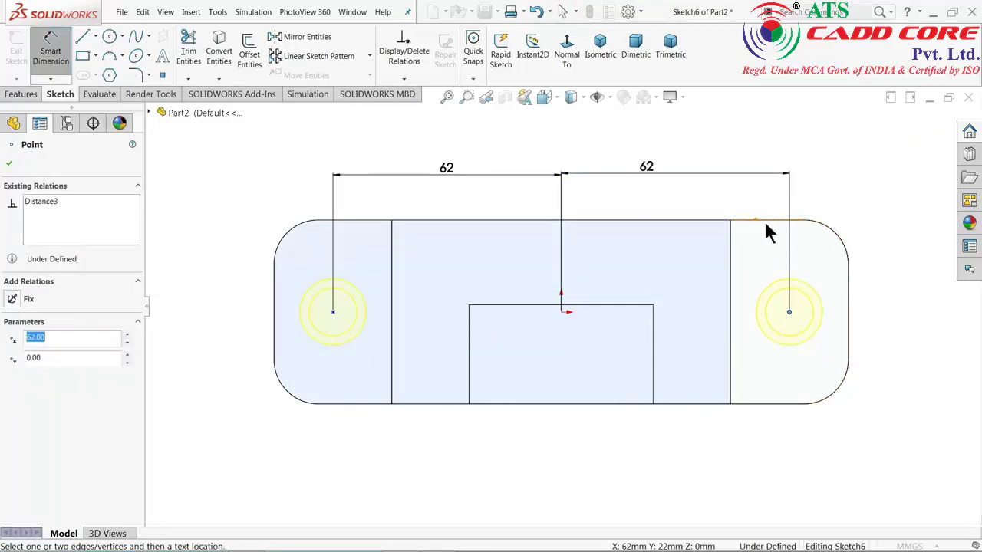
left_click(766, 224)
left_click(873, 257)
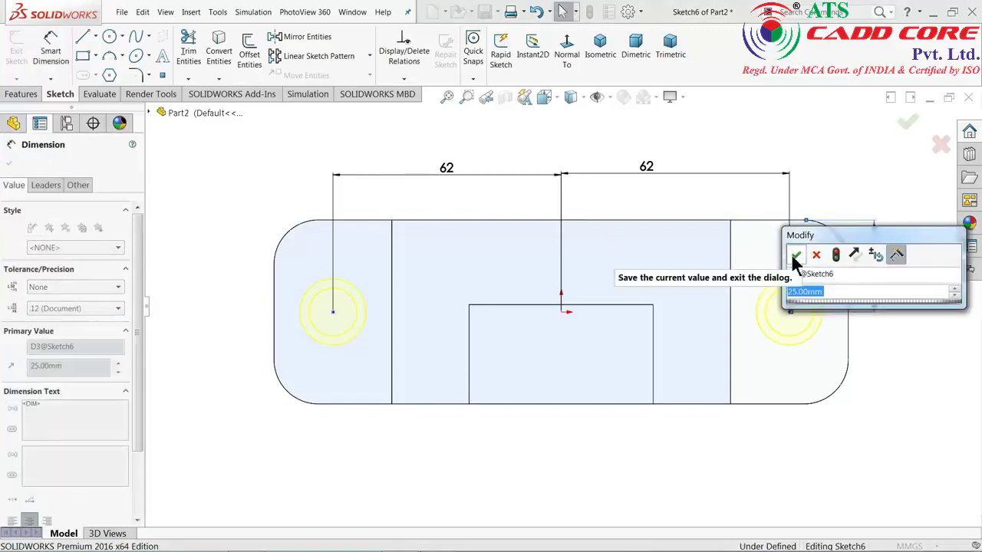
left_click(795, 259)
left_click(332, 311)
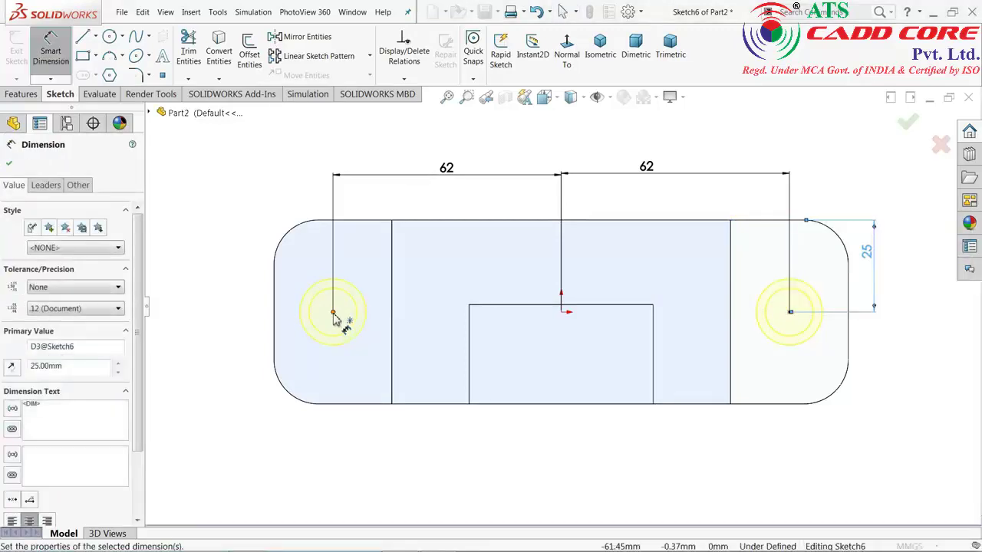
left_click(368, 223)
left_click(240, 259)
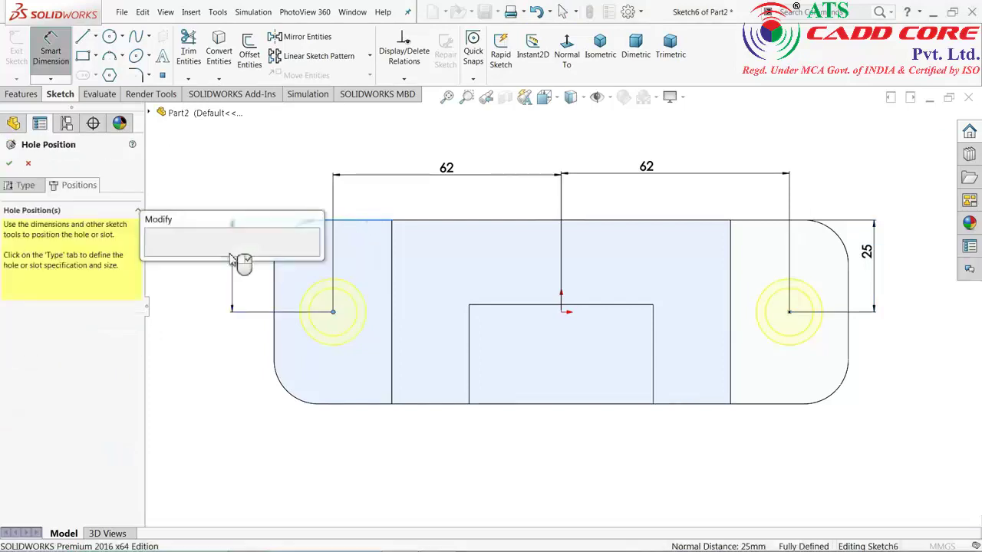
left_click(147, 247)
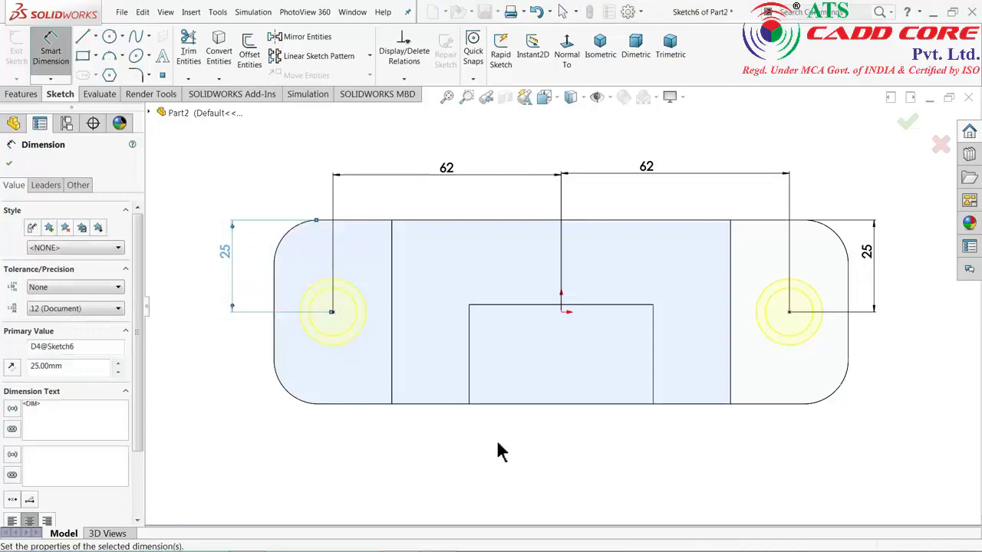
mouse_move(497, 441)
middle_mouse_down()
mouse_move(510, 406)
mouse_move(657, 339)
middle_mouse_up()
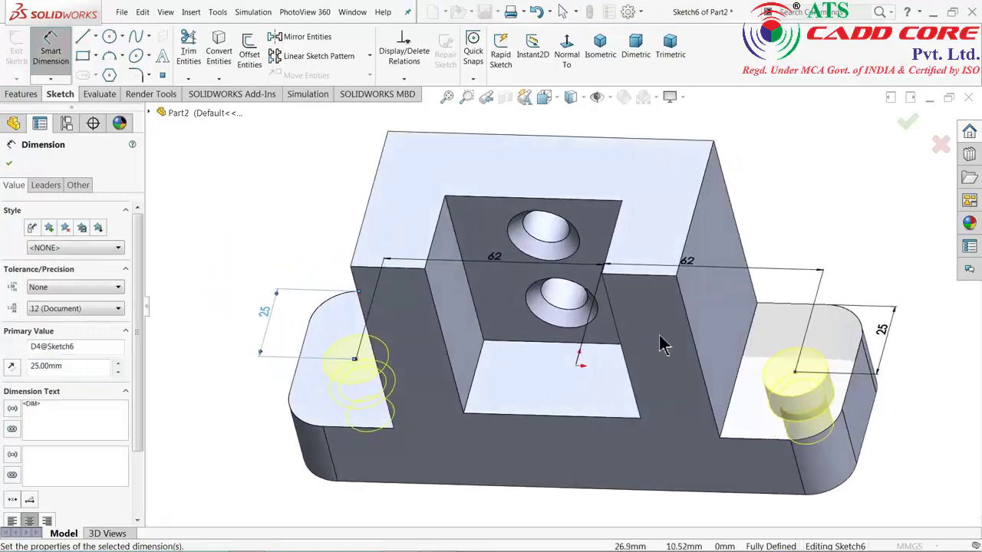
scroll(657, 340, "up", 2)
scroll(755, 390, "down", 3)
scroll(748, 388, "down", 2)
mouse_move(748, 388)
middle_mouse_down()
mouse_move(746, 262)
mouse_move(747, 318)
middle_mouse_up()
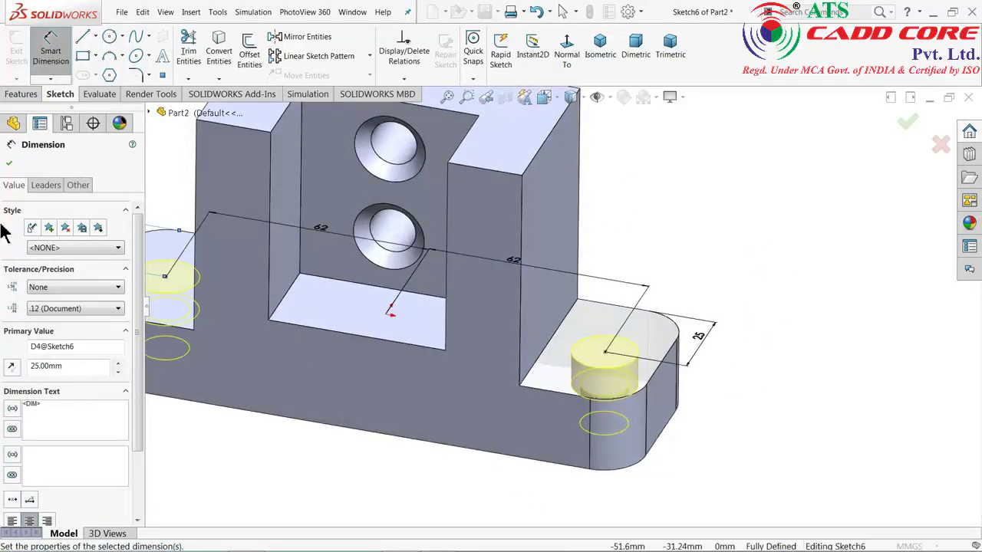
left_click(9, 164)
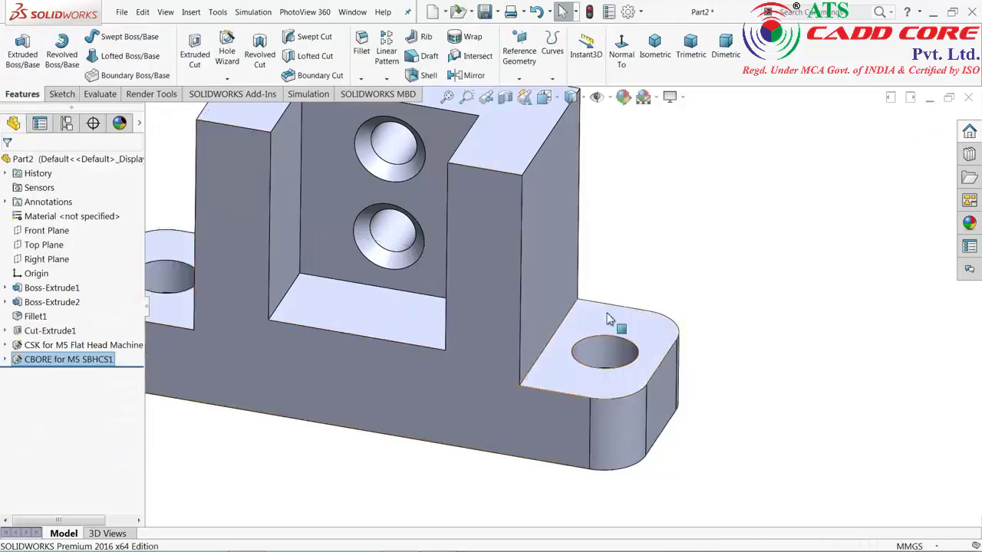
mouse_move(541, 288)
middle_mouse_down()
mouse_move(525, 413)
mouse_move(542, 410)
mouse_move(575, 131)
mouse_move(540, 320)
middle_mouse_up()
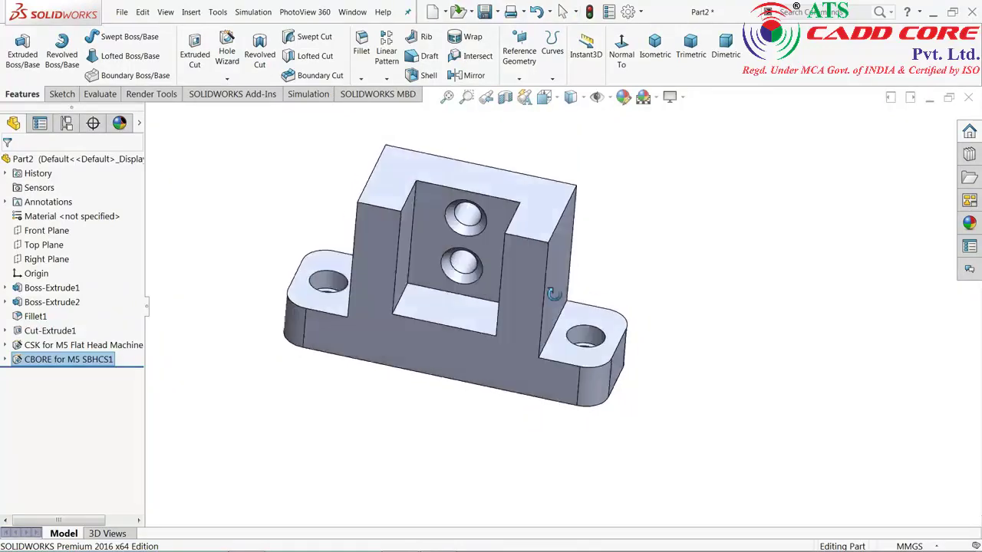
scroll(552, 289, "down", 2)
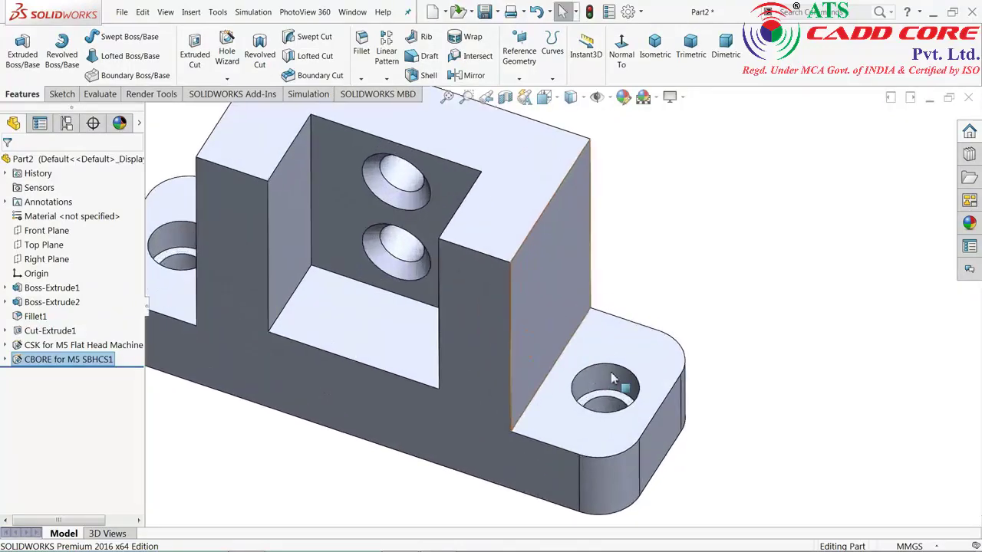
mouse_move(606, 384)
middle_mouse_down()
mouse_move(609, 443)
mouse_move(583, 464)
mouse_move(620, 456)
mouse_move(647, 346)
mouse_move(672, 329)
mouse_move(650, 342)
mouse_move(631, 319)
mouse_move(652, 333)
mouse_move(624, 374)
middle_mouse_up()
scroll(624, 374, "up", 3)
scroll(491, 292, "down", 2)
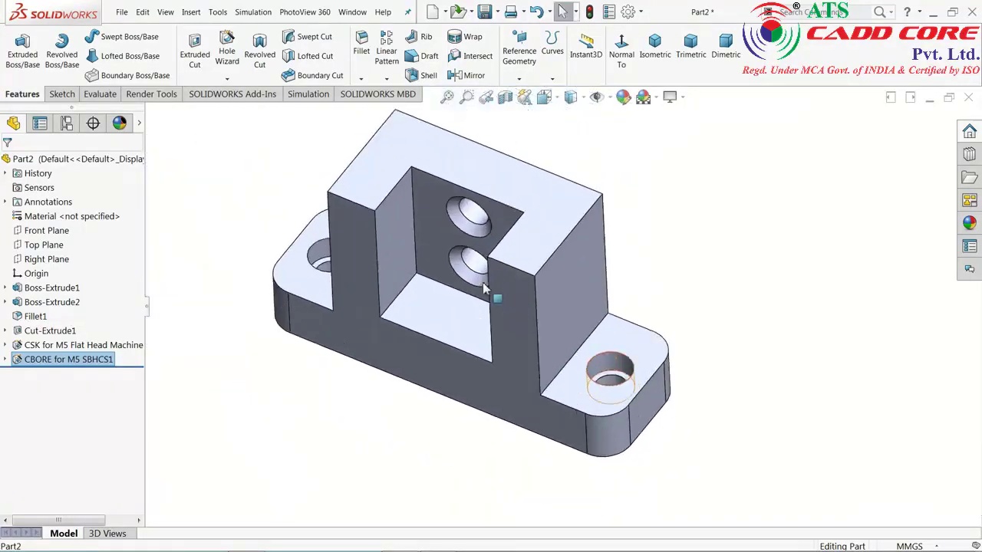
scroll(483, 283, "down", 2)
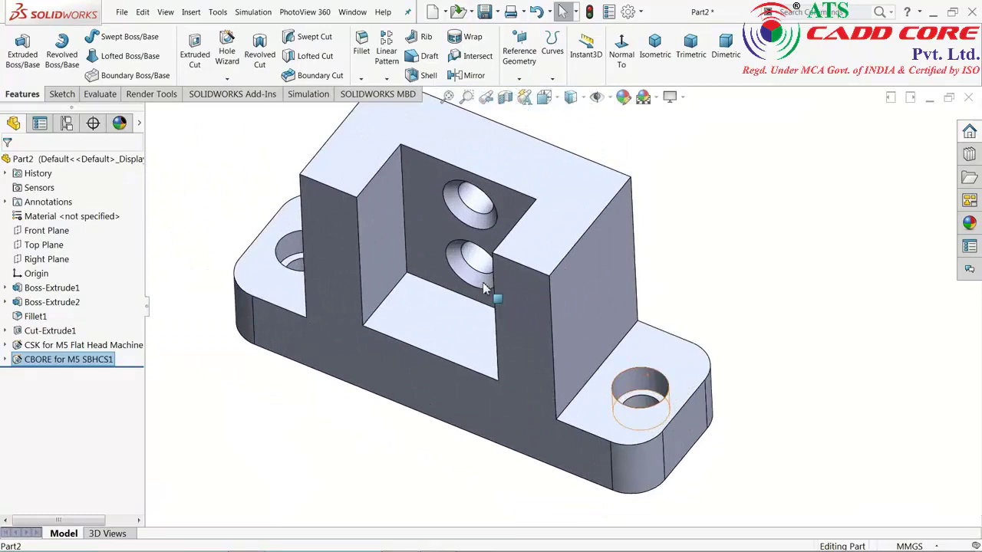
left_click(208, 193)
scroll(535, 337, "up", 2)
scroll(506, 253, "down", 1)
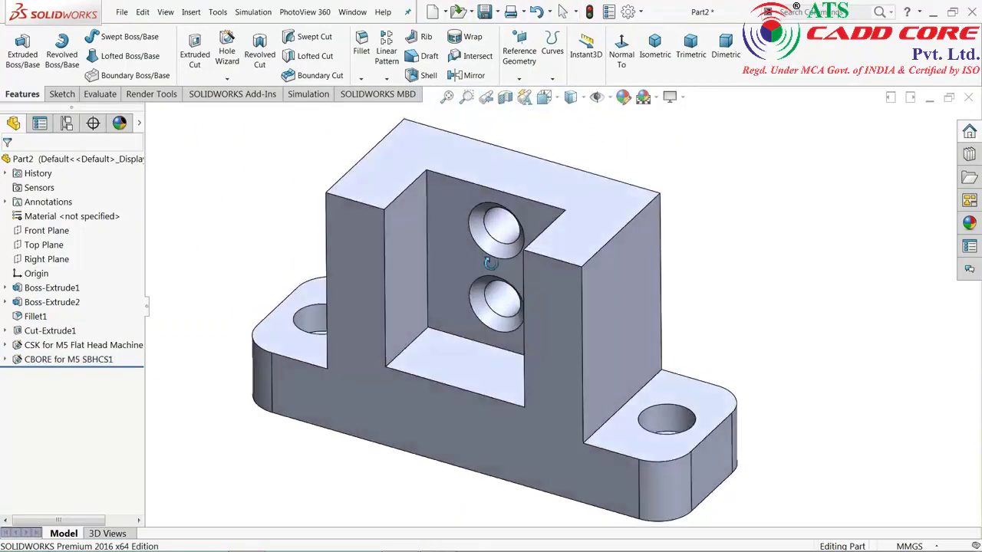
scroll(495, 253, "down", 1)
scroll(493, 253, "down", 1)
middle_click_drag(493, 253, 506, 251)
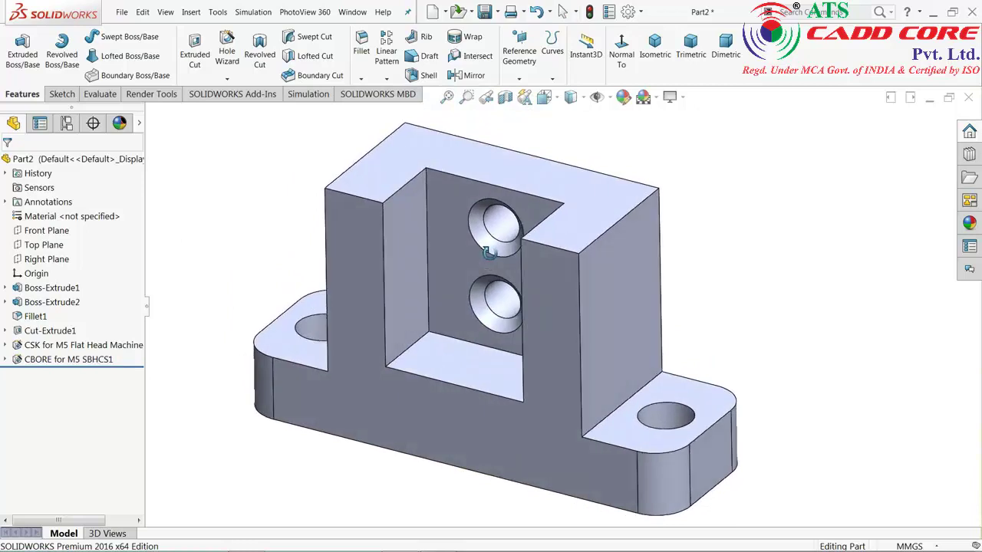
left_click(934, 10)
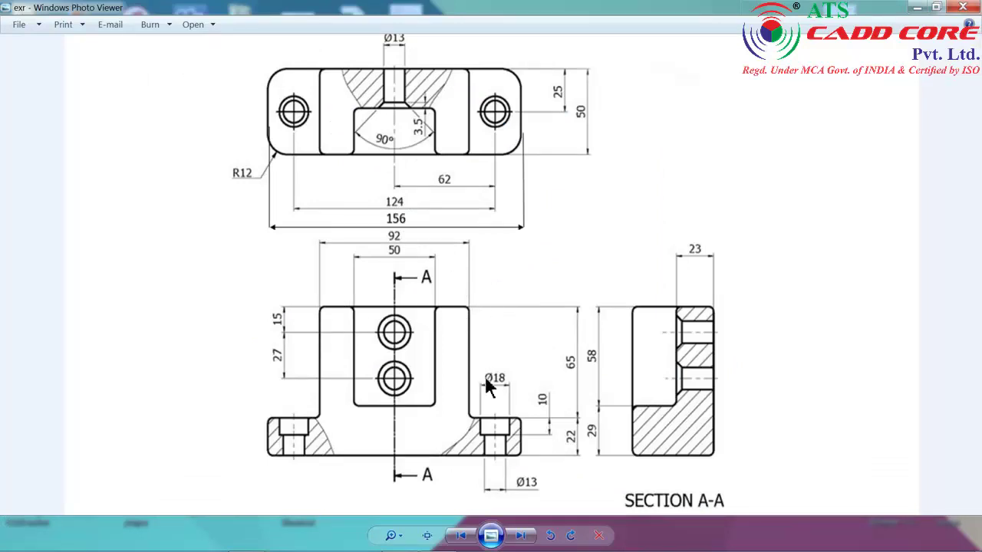
Step: Start a 3 mm fillet and select the base's bottom front and upper left edges
key("alt+Tab")
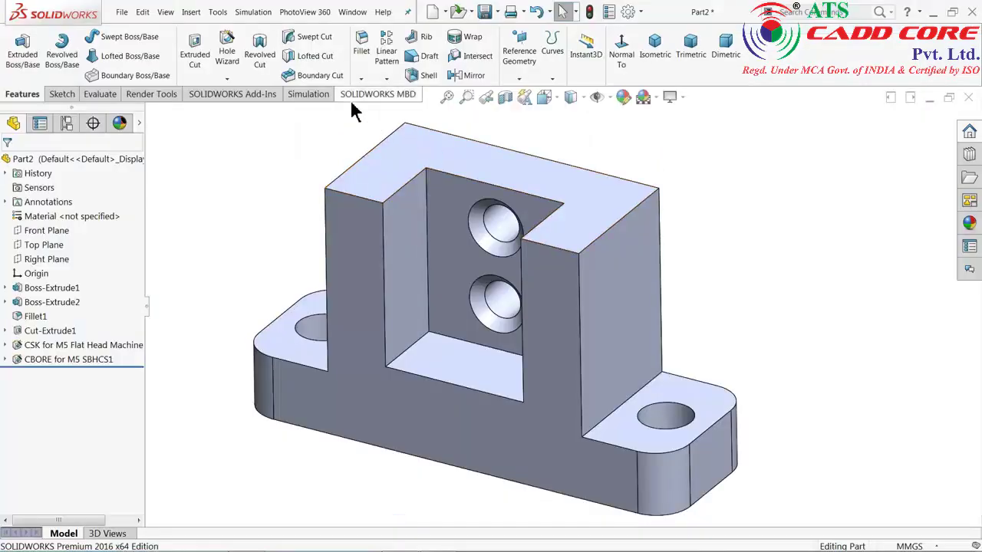
left_click(362, 52)
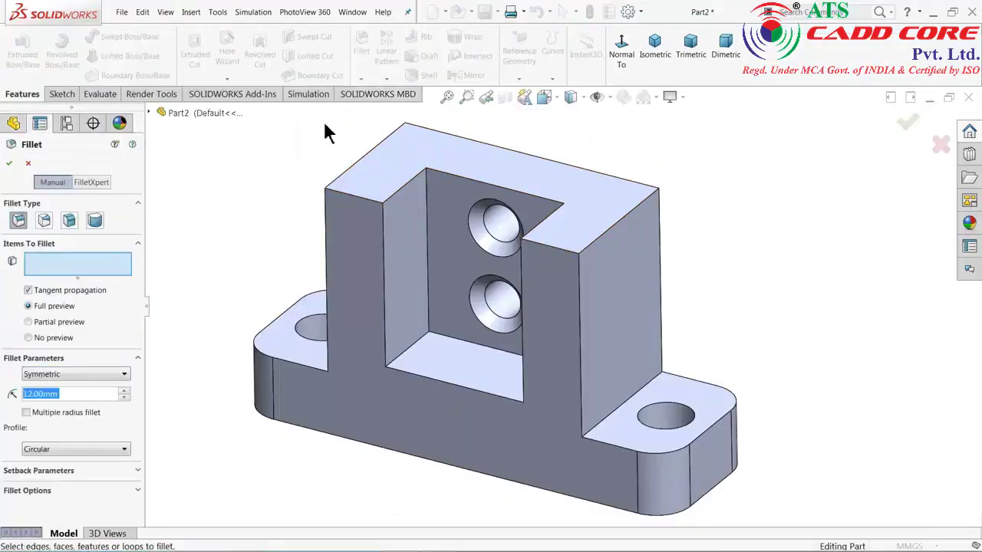
type("3")
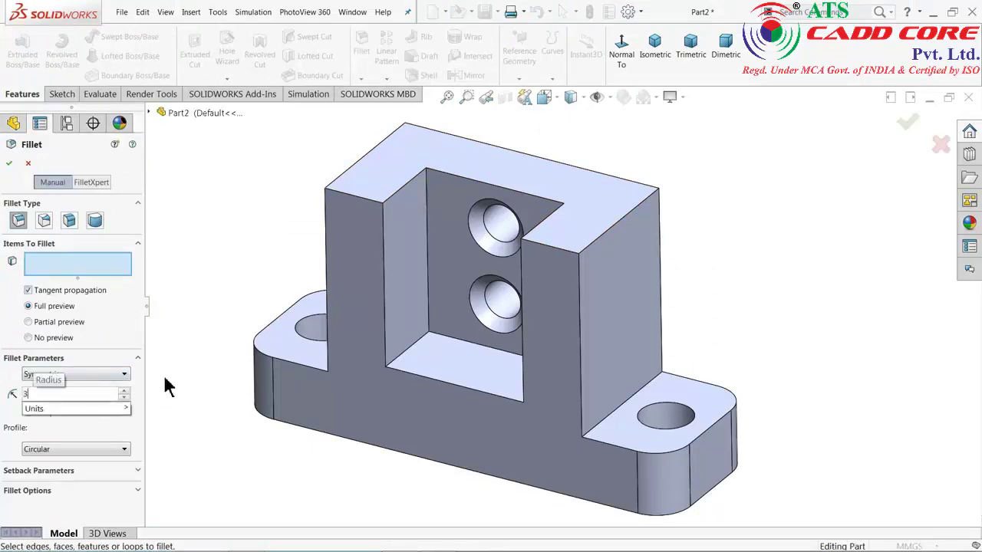
key("Return")
middle_click_drag(336, 485, 366, 324)
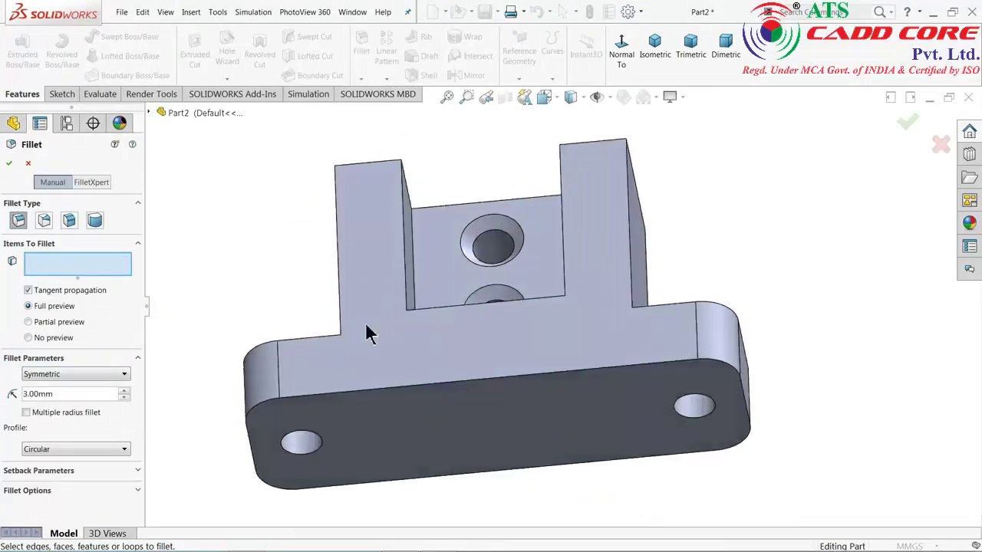
left_click(475, 404)
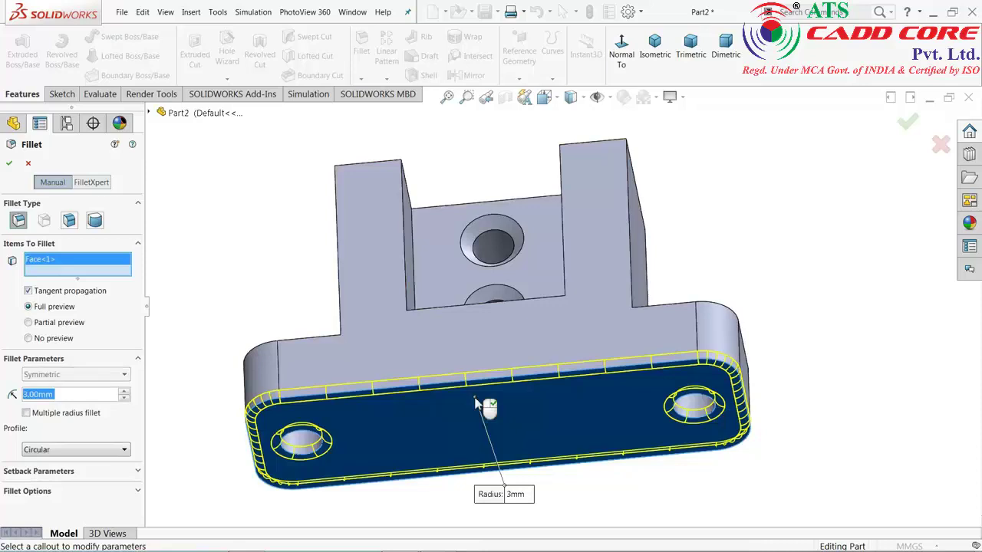
right_click(77, 266)
left_click(103, 273)
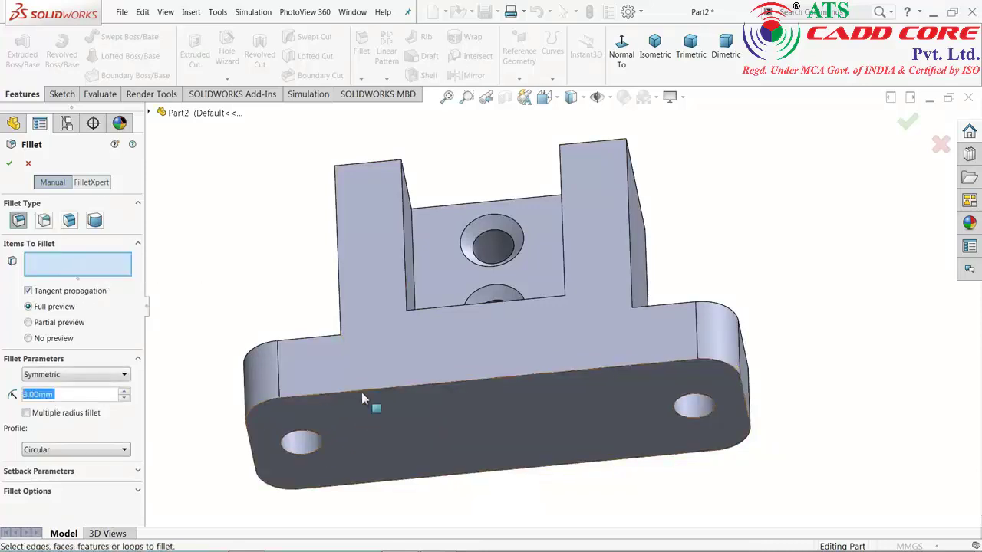
left_click(367, 397)
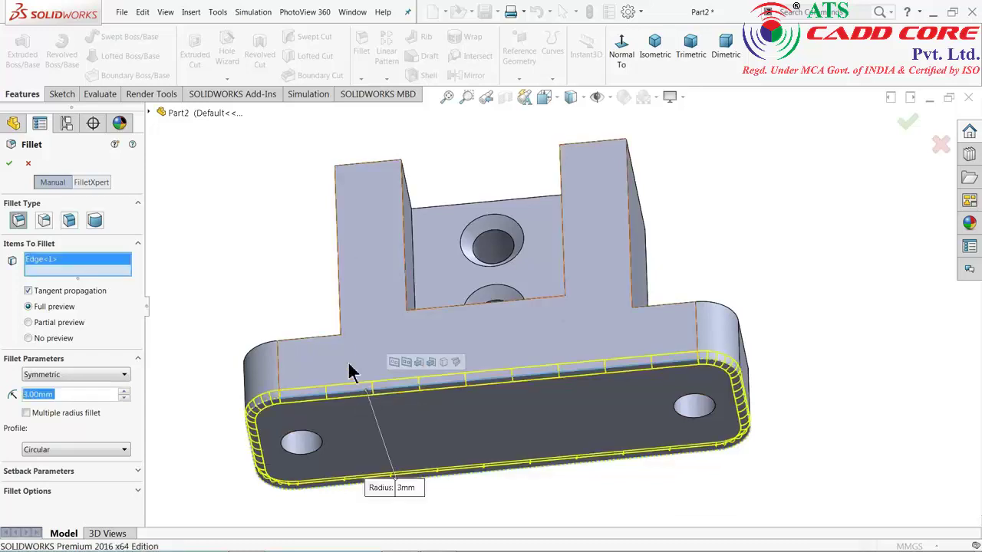
left_click(329, 345)
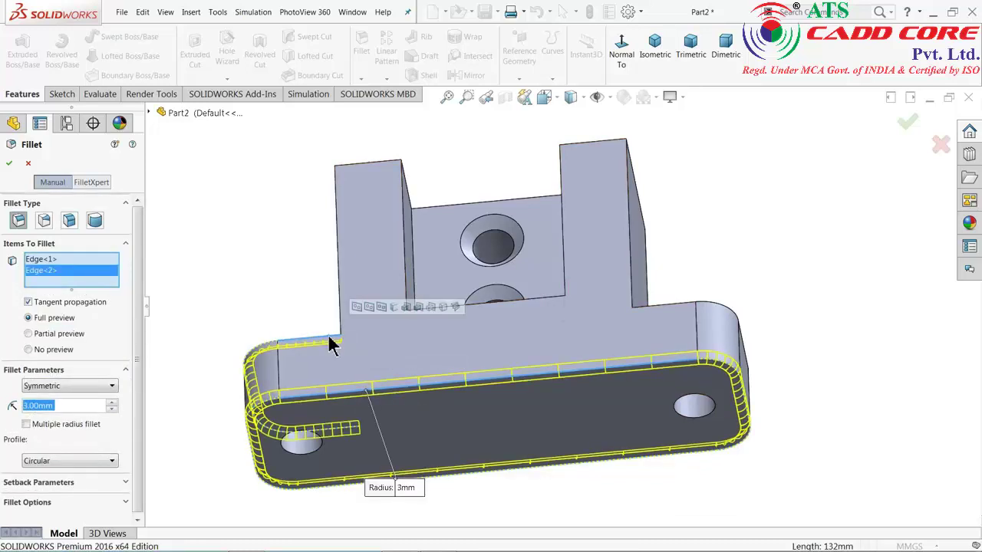
Step: Add the upright's right edge and its top, right and left faces to the fillet
middle_click_drag(307, 274, 289, 433)
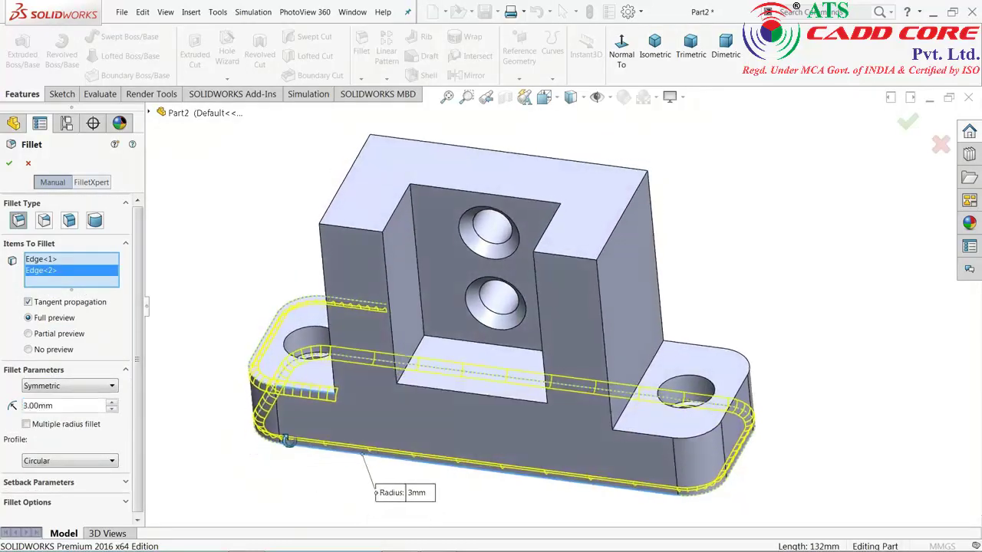
left_click(703, 430)
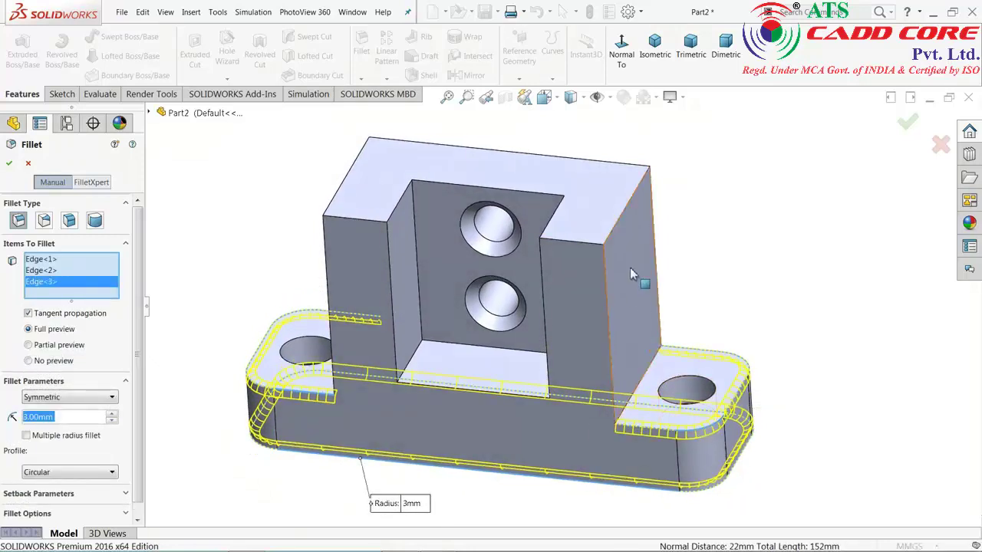
left_click(606, 199)
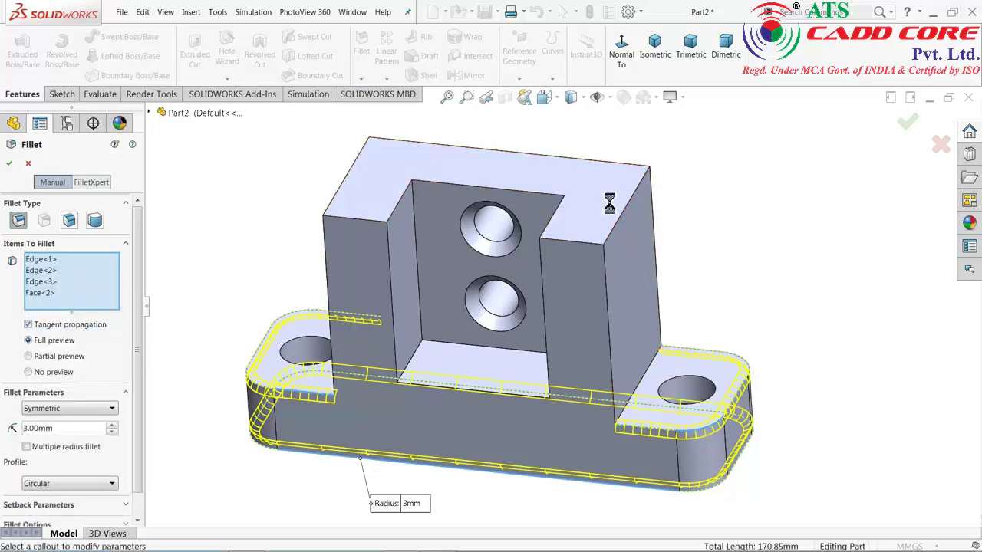
left_click(624, 293)
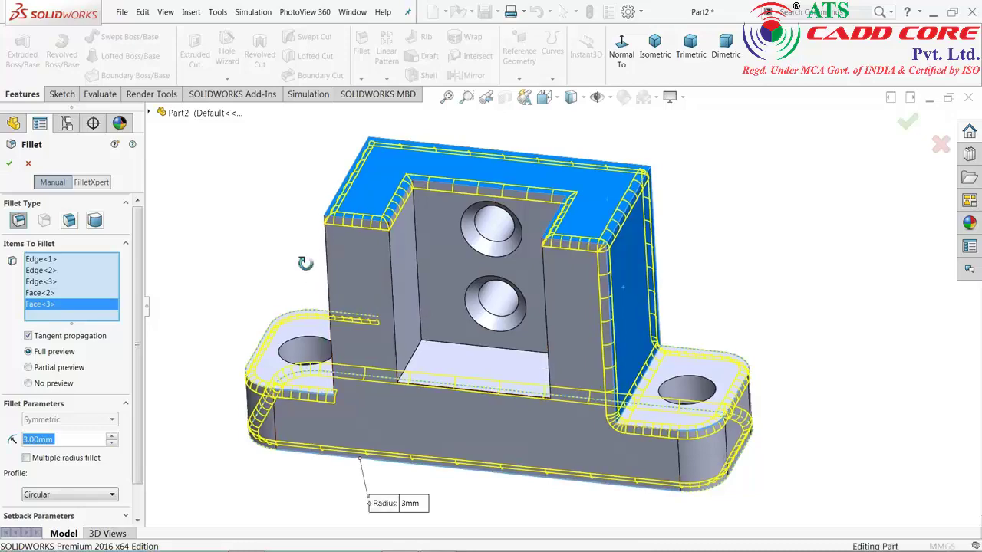
mouse_move(320, 279)
middle_mouse_down()
mouse_move(355, 281)
mouse_move(345, 250)
middle_mouse_up()
left_click(391, 268)
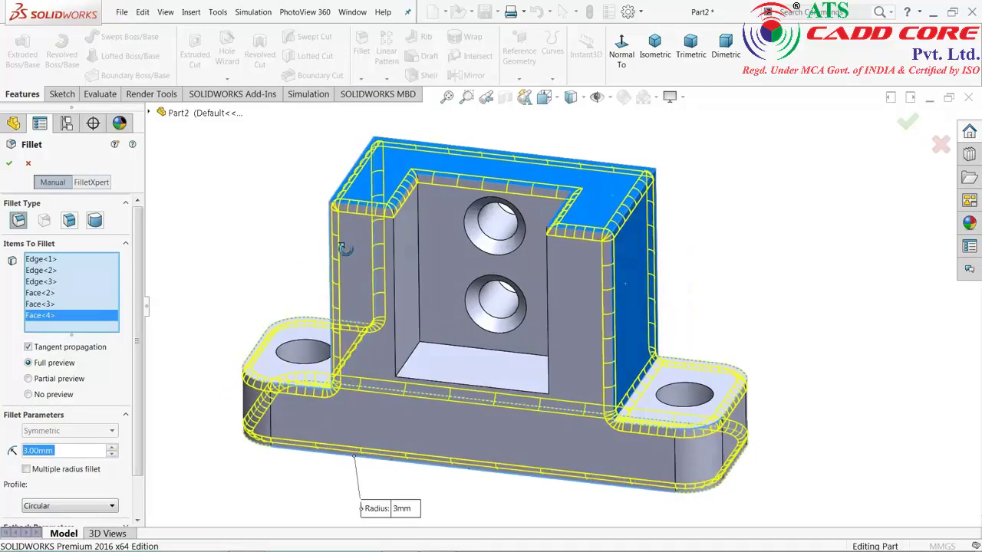
Step: Add the inner pocket edges and bottom face, then apply the 3 mm fillet
left_click(394, 289)
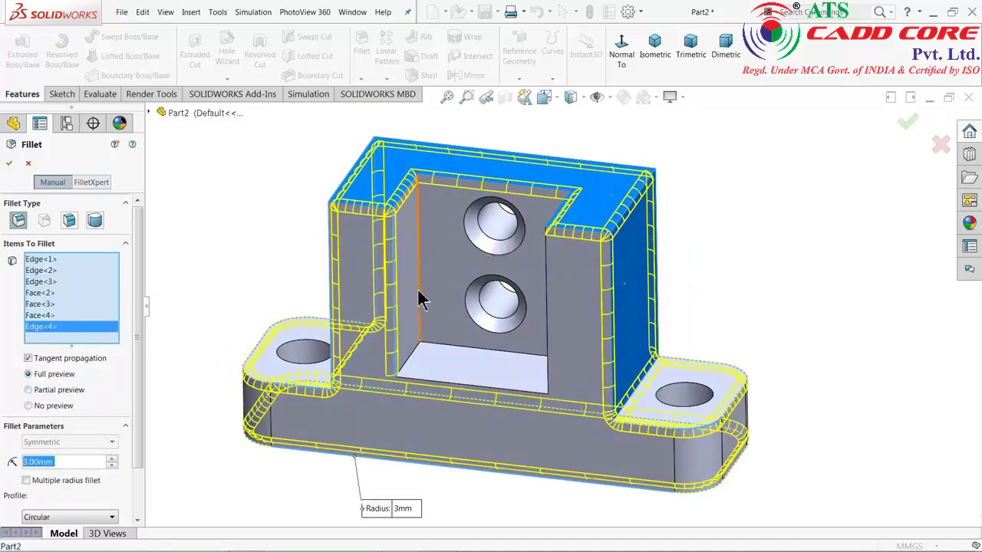
left_click(420, 300)
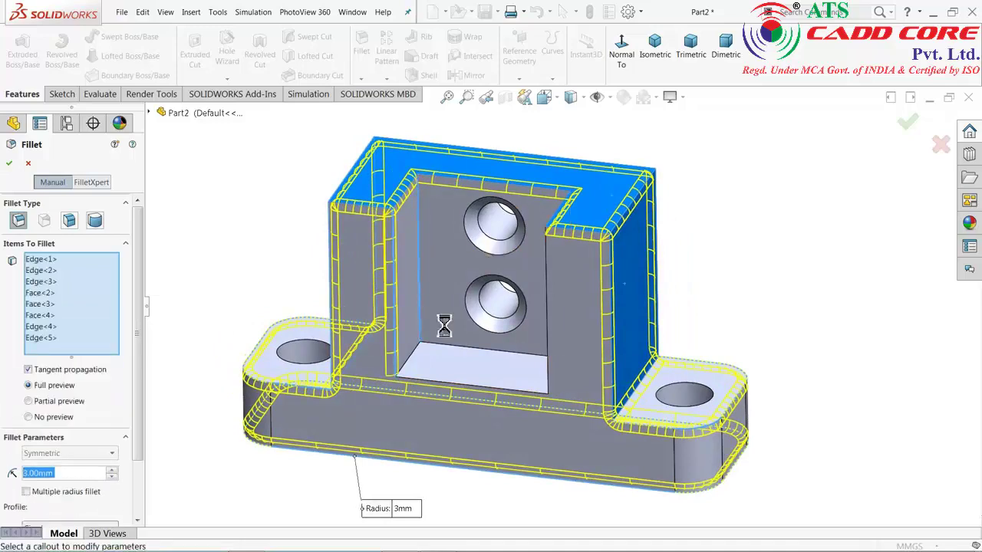
left_click(483, 366)
middle_click_drag(496, 371, 541, 395)
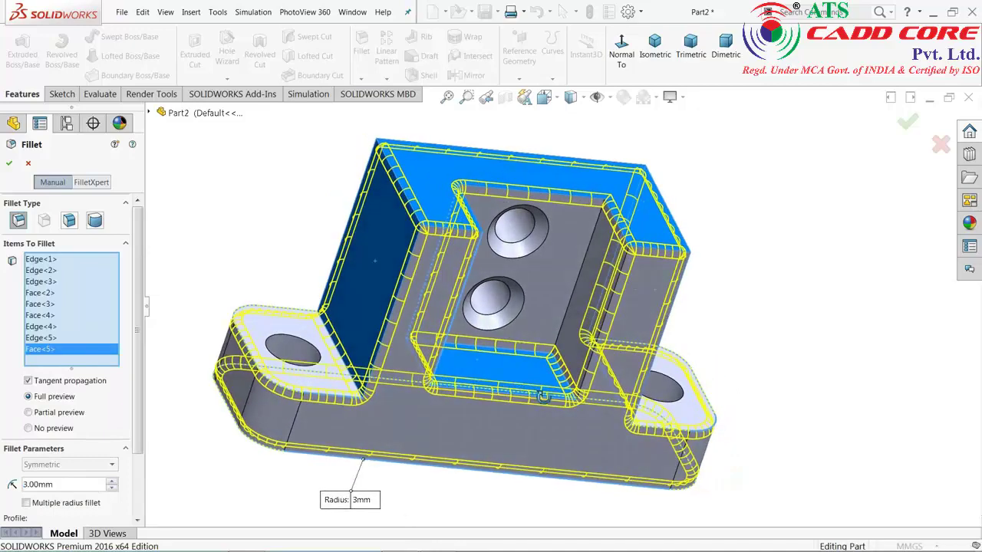
left_click(571, 304)
mouse_move(591, 340)
middle_mouse_down()
mouse_move(520, 312)
mouse_move(542, 300)
mouse_move(544, 315)
middle_mouse_up()
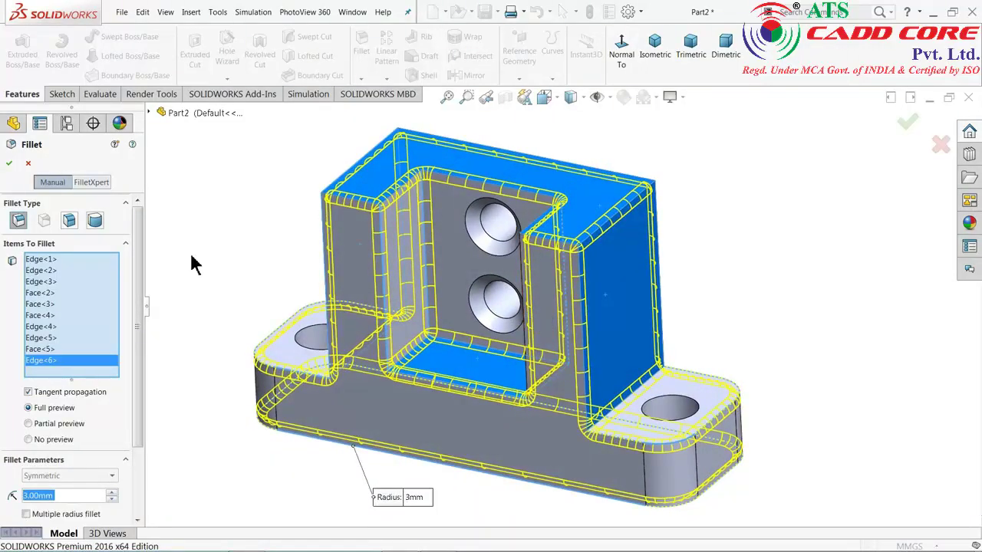
left_click(10, 164)
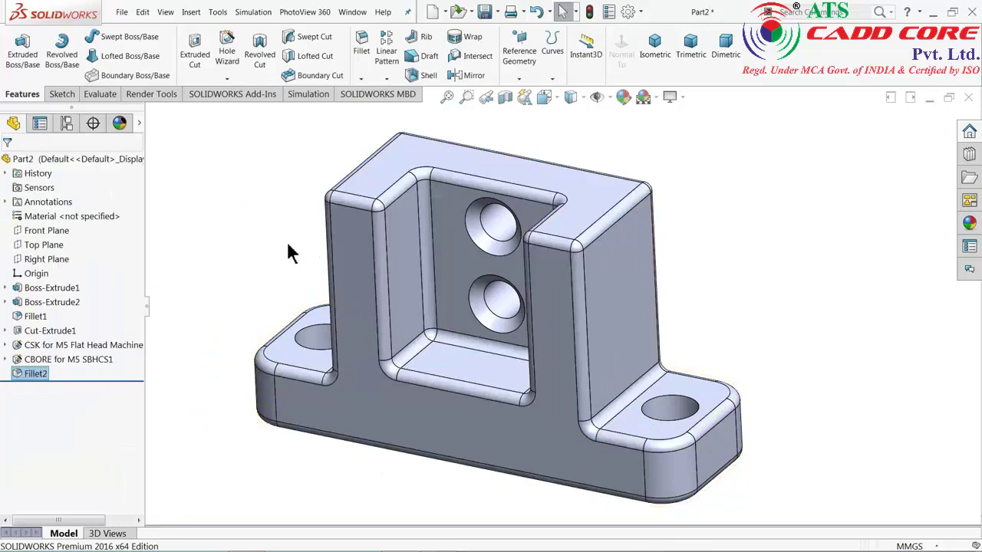
Step: Turn on RealView Graphics for the filleted bracket and select Part2 in the tree
middle_click_drag(290, 253, 295, 227)
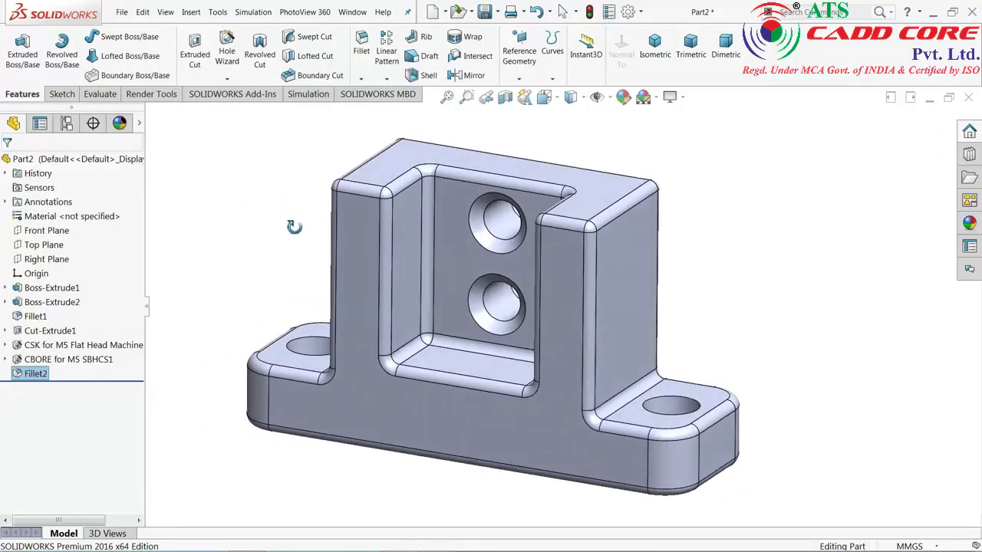
key("Escape")
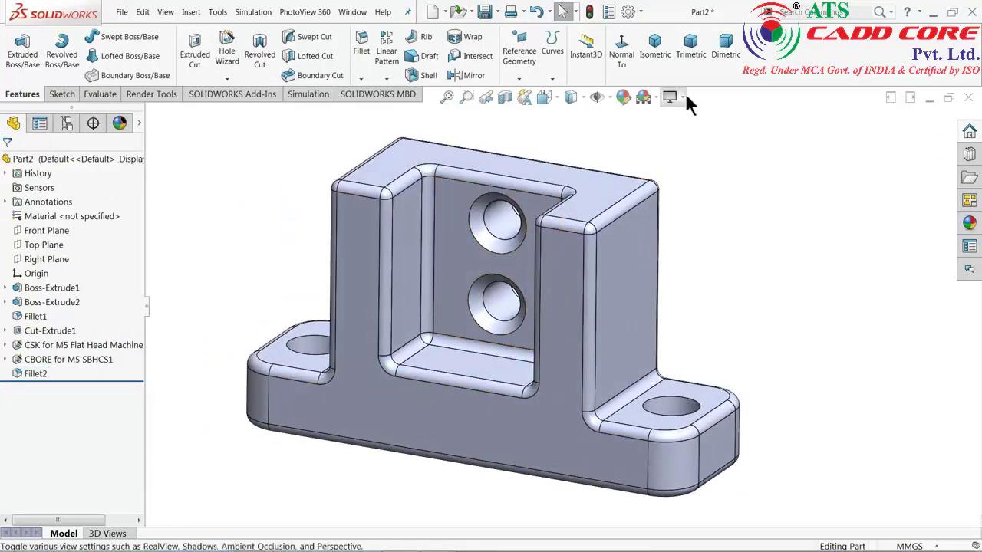
left_click(670, 97)
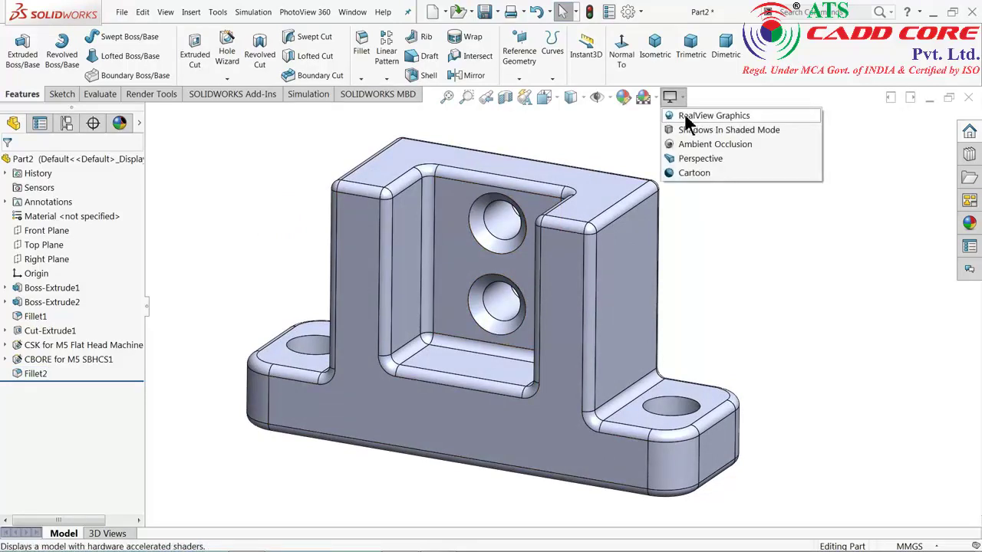
left_click(685, 117)
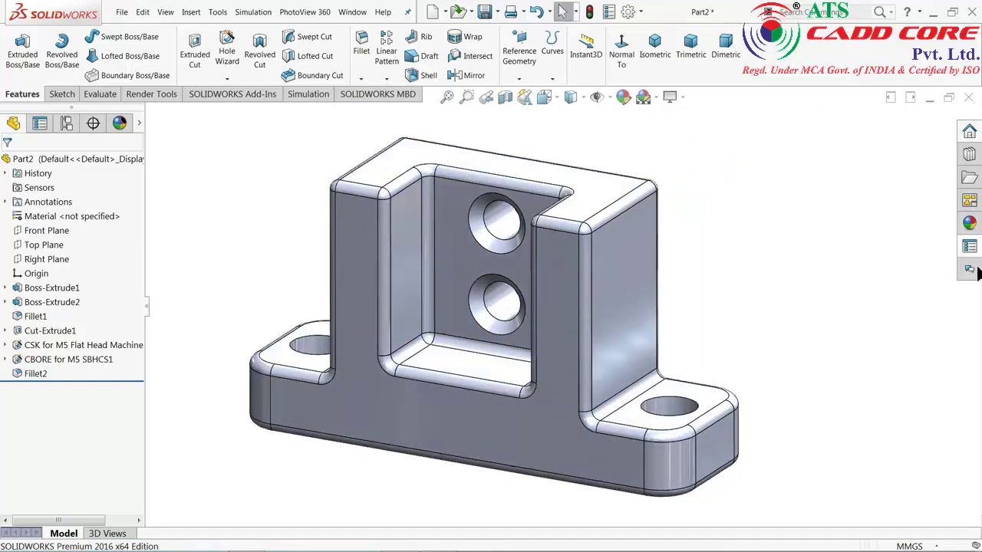
left_click(108, 161)
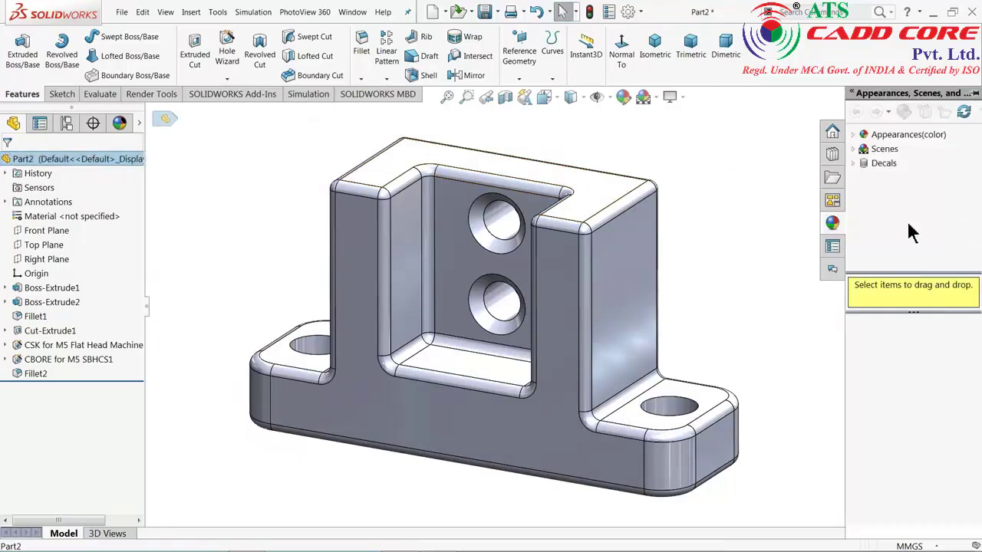
Step: Apply the Metal > Iron cast iron appearance to the whole bracket
left_click(854, 137)
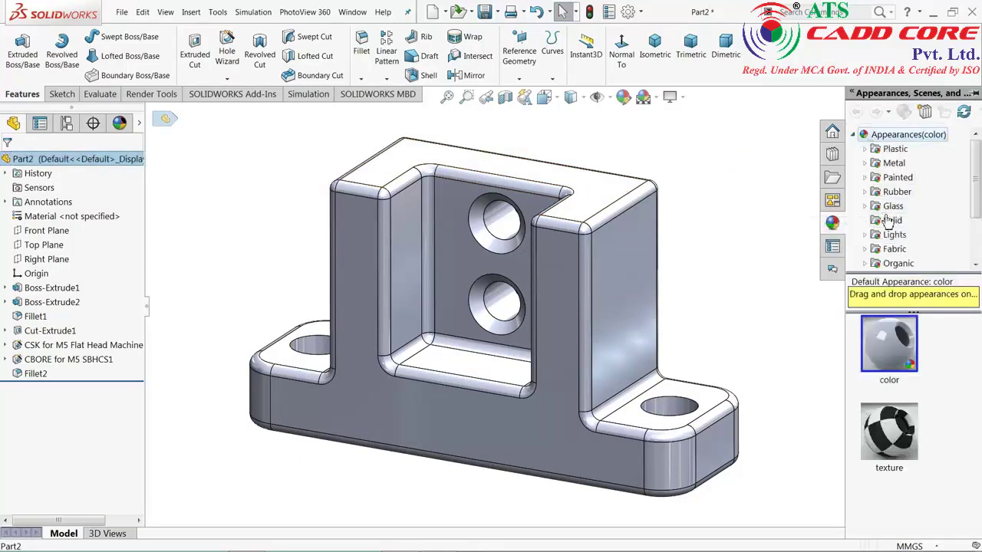
left_click(869, 163)
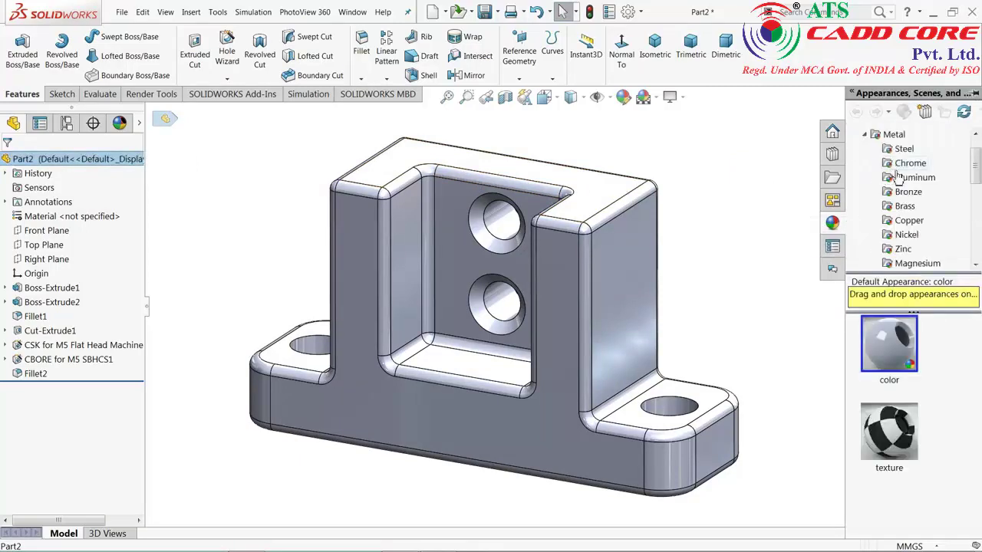
left_click_drag(972, 175, 956, 217)
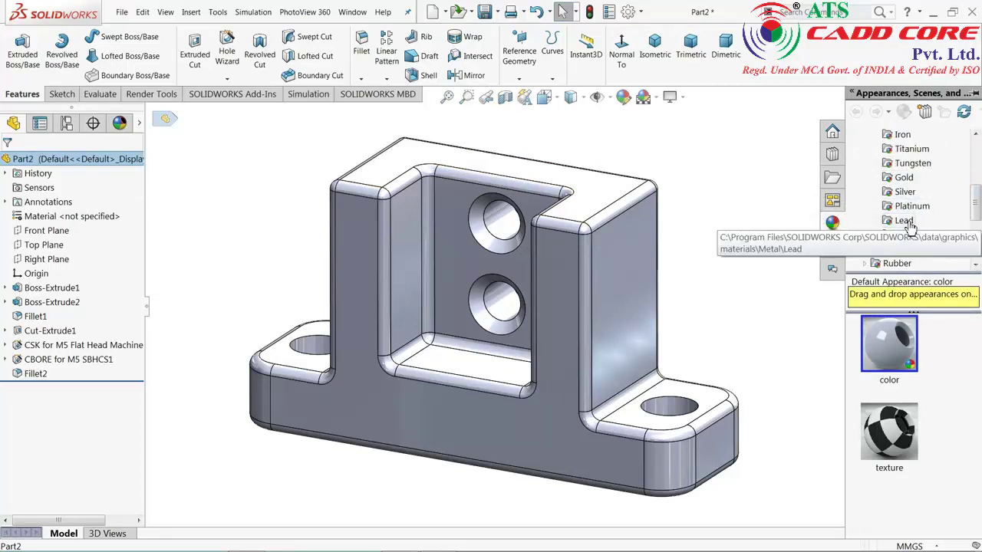
left_click(903, 135)
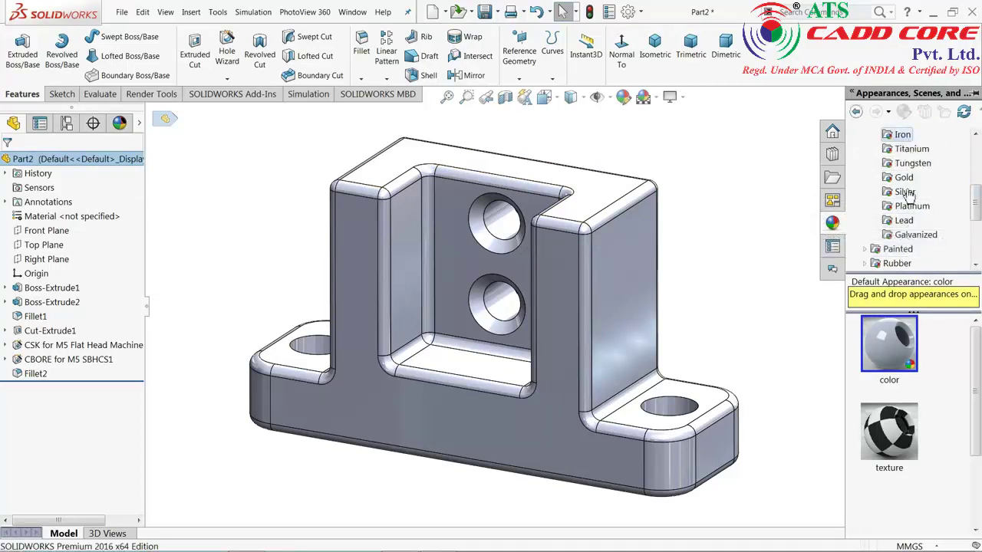
left_click_drag(975, 361, 975, 429)
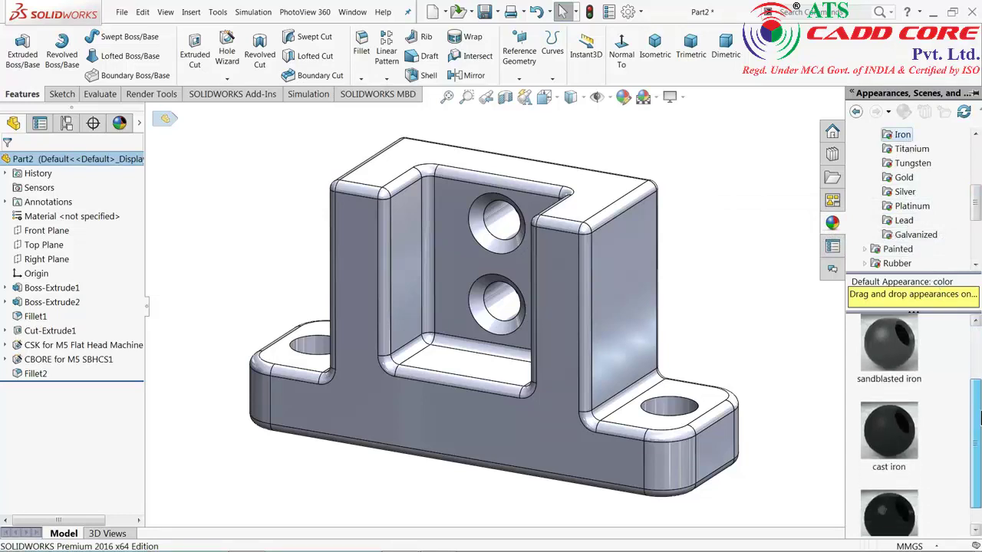
left_click(890, 407)
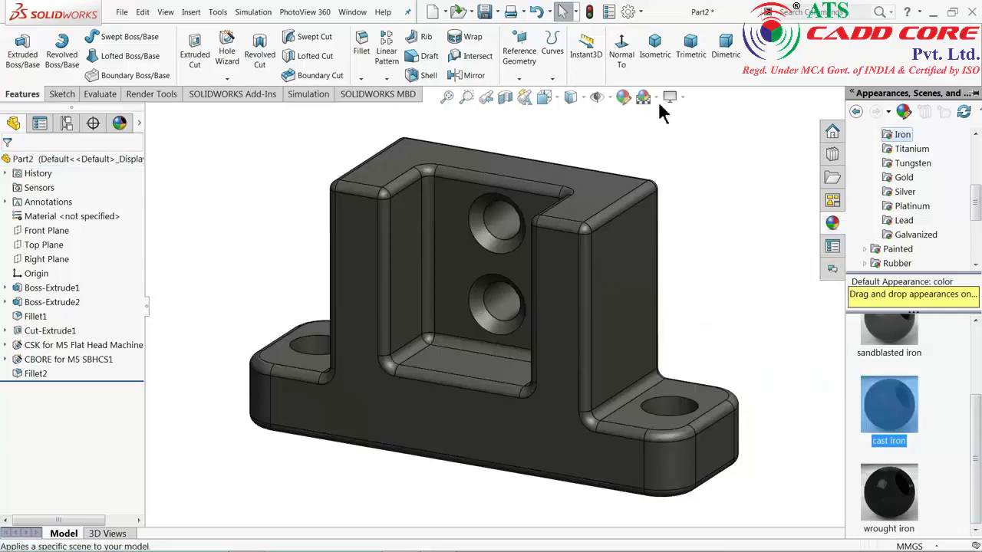
Step: Recolour the cast iron appearance to the light grey (192) swatch and confirm
left_click(624, 98)
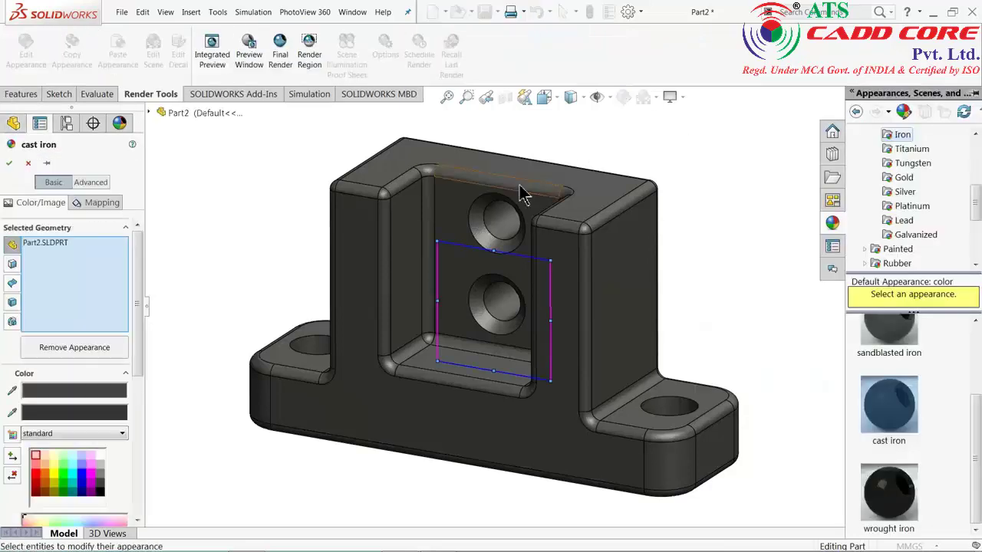
left_click_drag(138, 355, 140, 410)
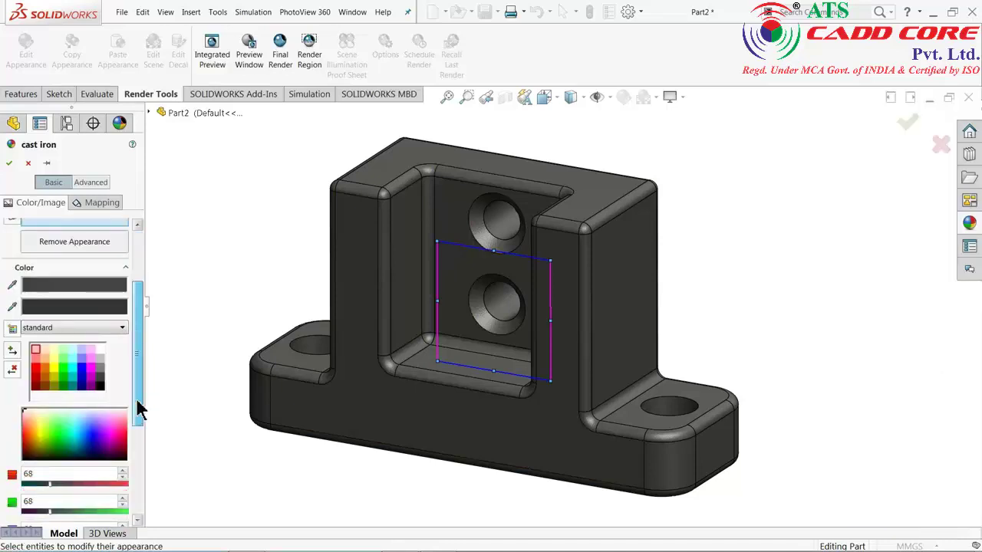
left_click(102, 369)
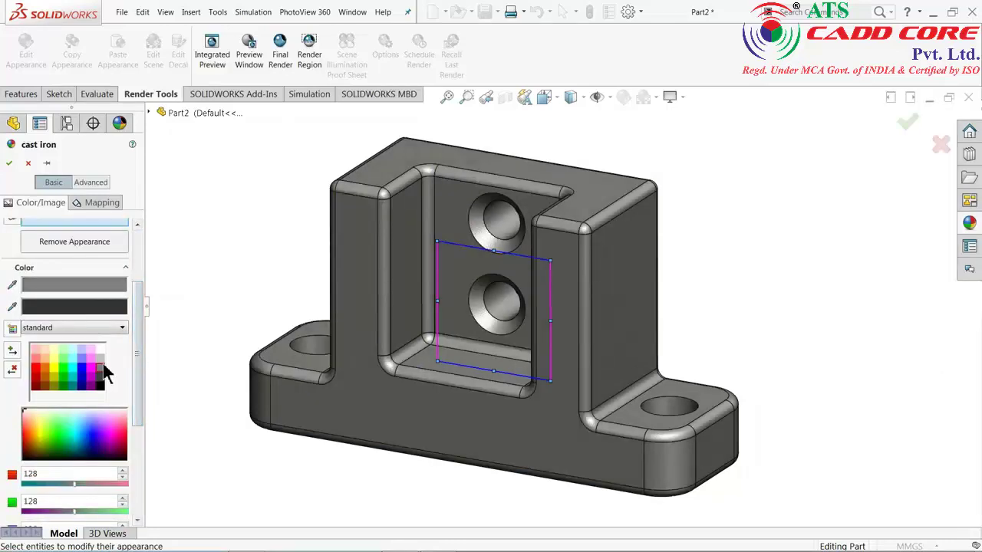
left_click(100, 360)
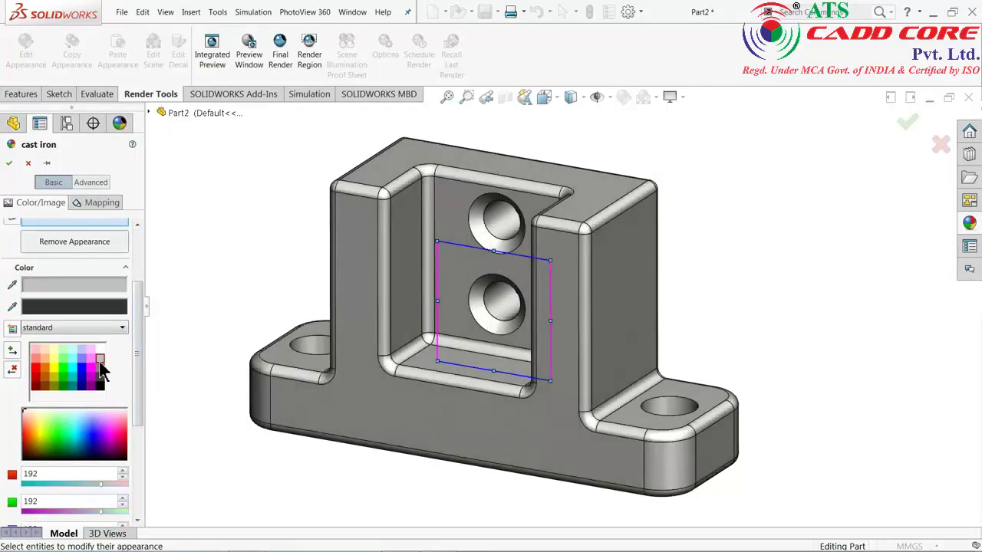
left_click(10, 163)
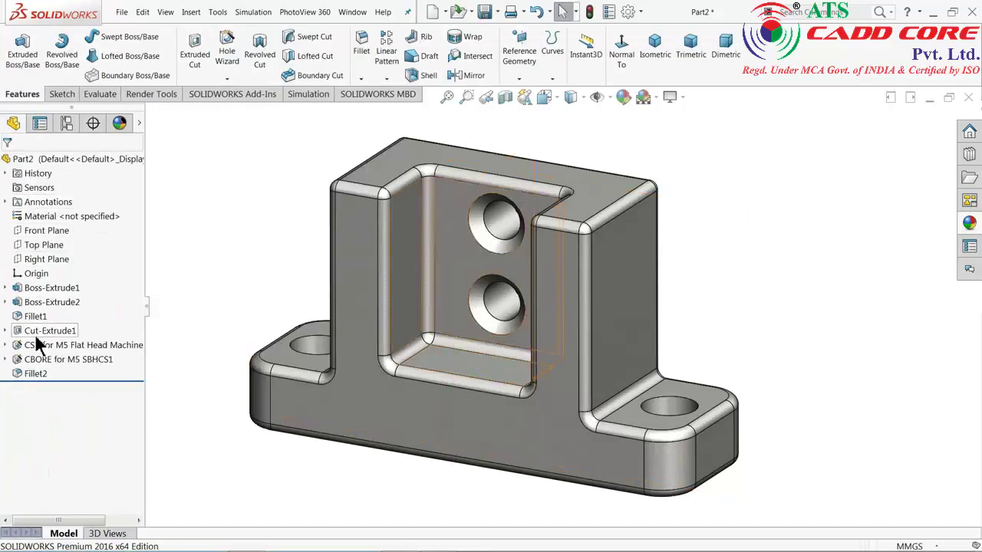
Step: Apply polished silver to the CSK and CBORE hole features
left_click(35, 345)
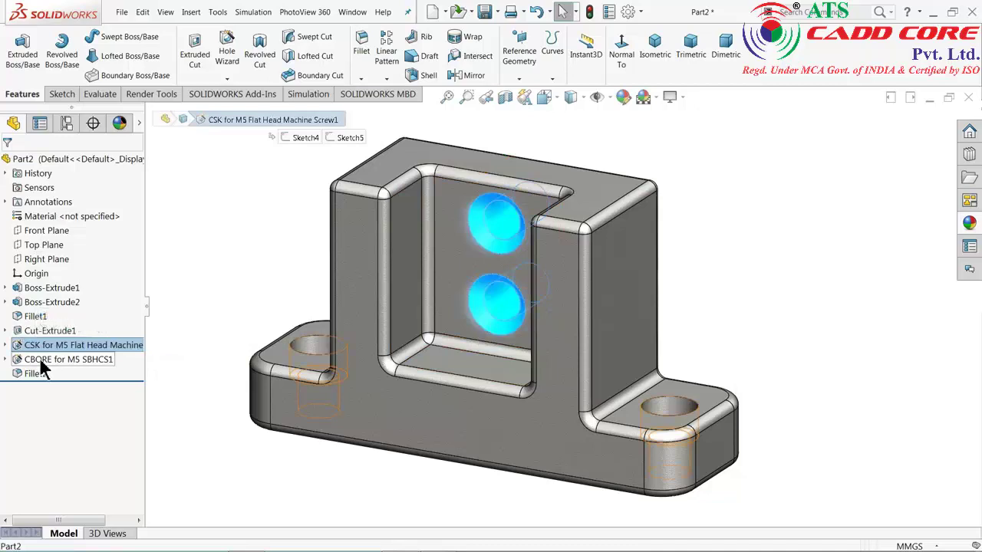
left_click(42, 362, "ctrl")
left_click(970, 223)
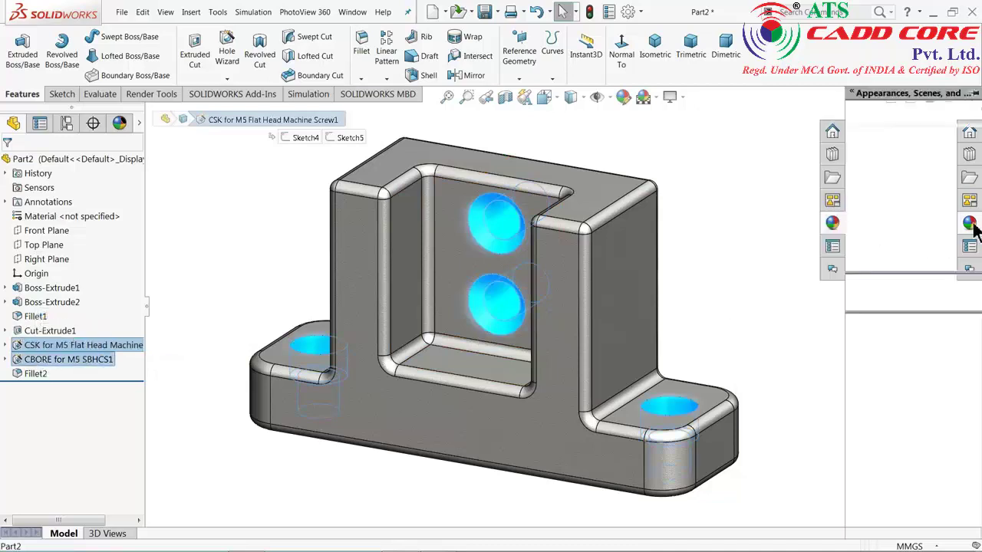
left_click(904, 192)
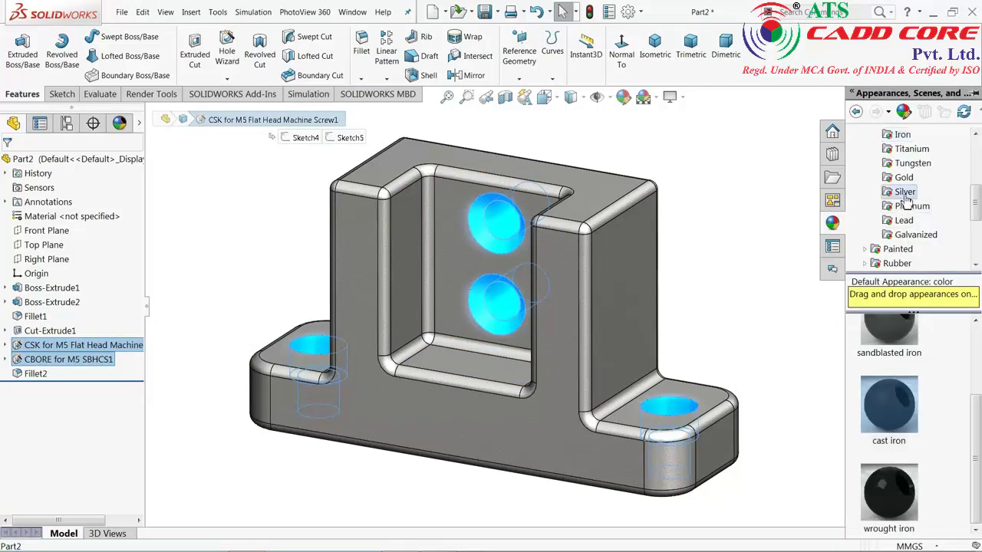
mouse_move(889, 346)
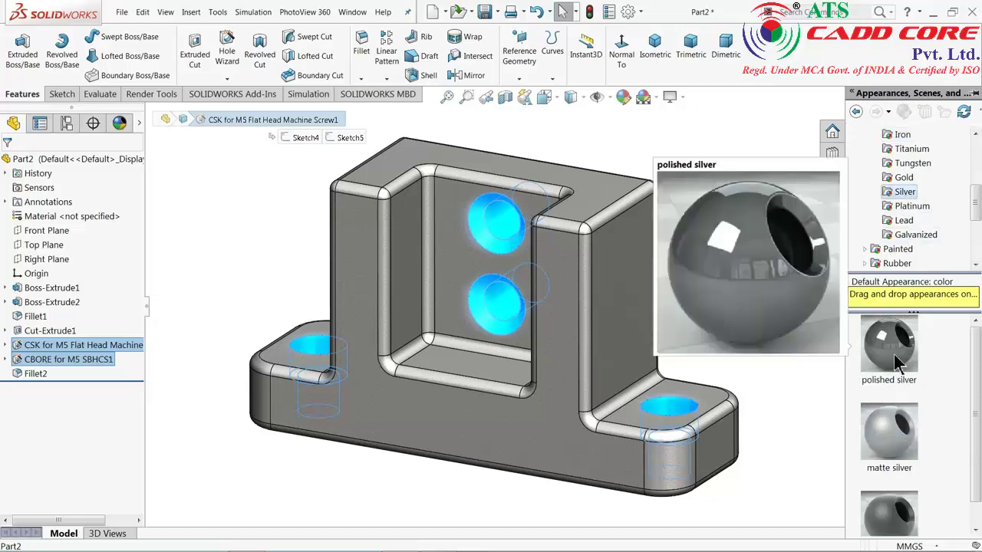
double_click(899, 363)
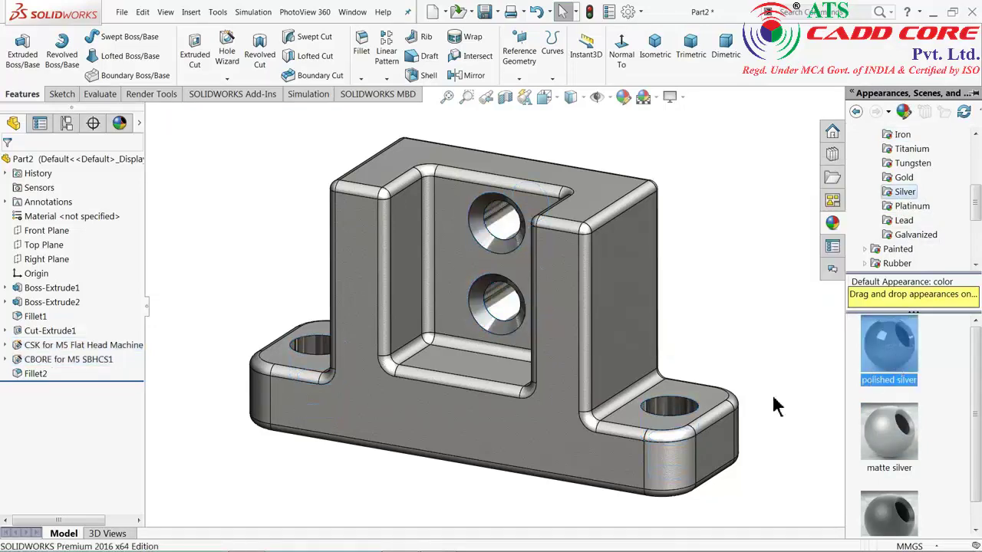
Step: Replace the hole finish with Metal > Aluminum > polished aluminum and check it
left_click(31, 344)
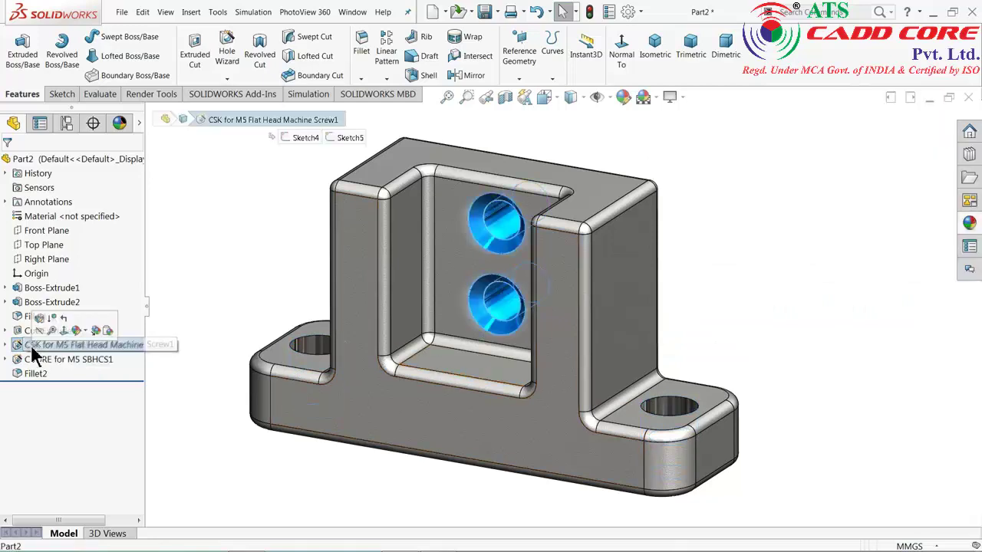
left_click(46, 360, "ctrl")
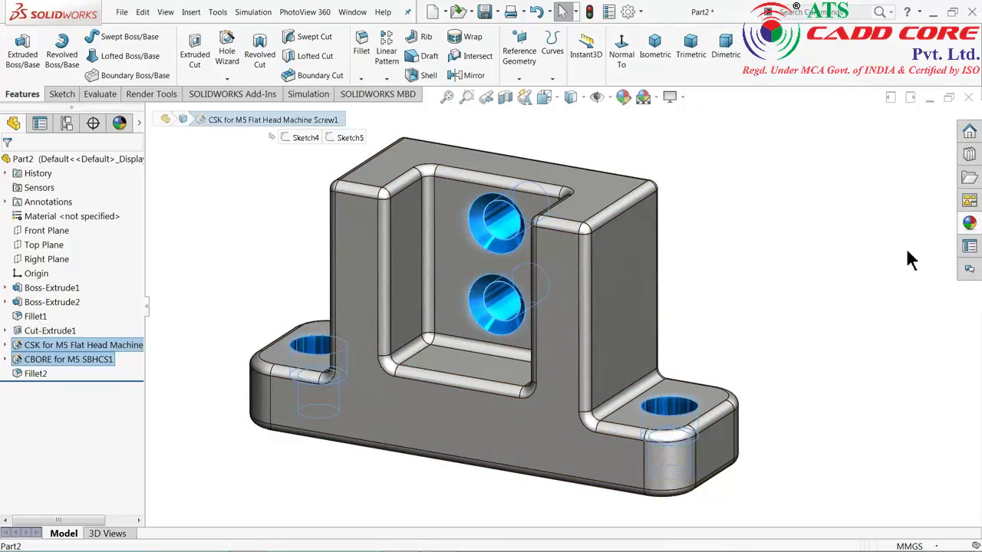
left_click(970, 224)
scroll(931, 188, "up", 2)
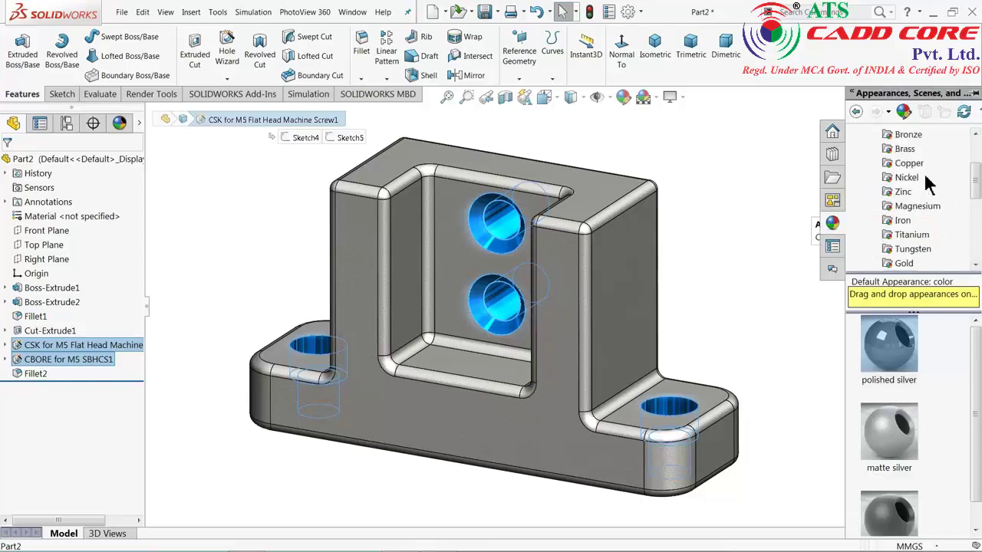
scroll(928, 184, "up", 1)
scroll(928, 184, "up", 1)
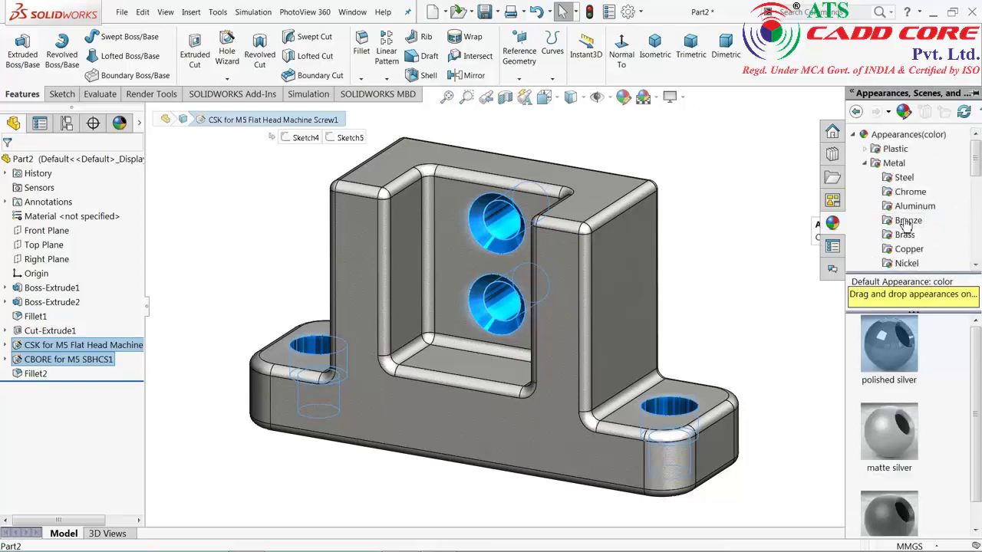
left_click(906, 207)
left_click(890, 345)
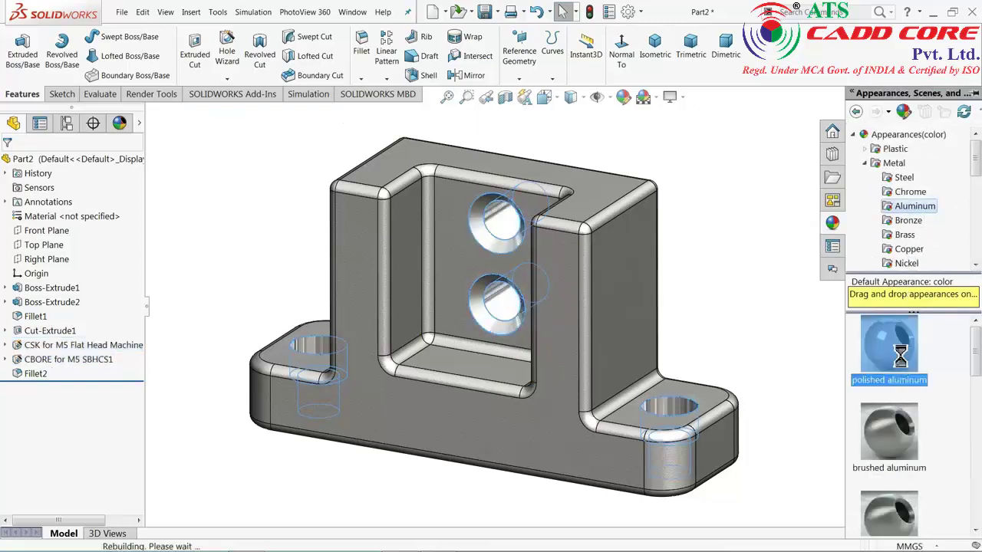
mouse_move(769, 314)
middle_mouse_down()
mouse_move(729, 300)
mouse_move(735, 256)
middle_mouse_up()
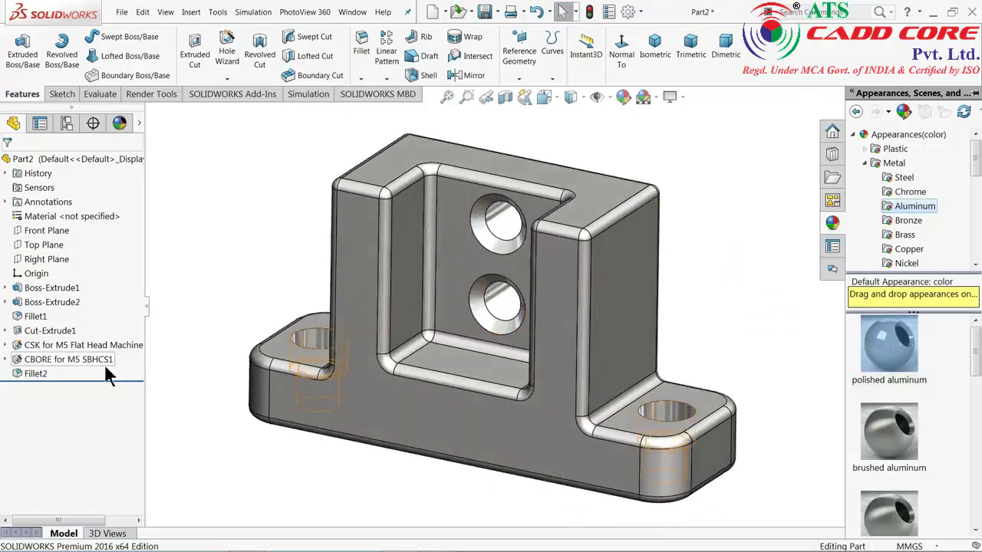
Step: Reselect the hole features, then clear the selection and close the appearance library
left_click(69, 347)
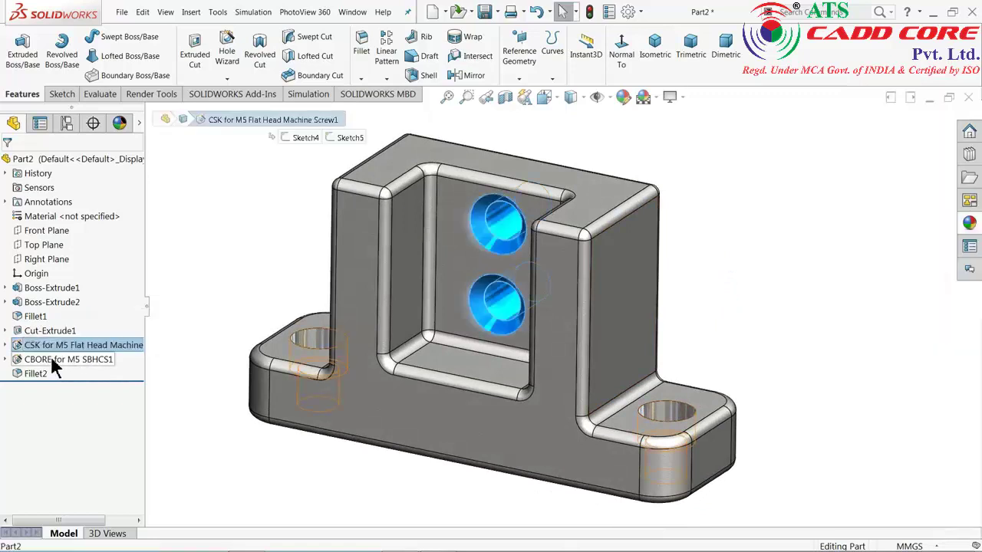
left_click(50, 357, "ctrl")
left_click(969, 223)
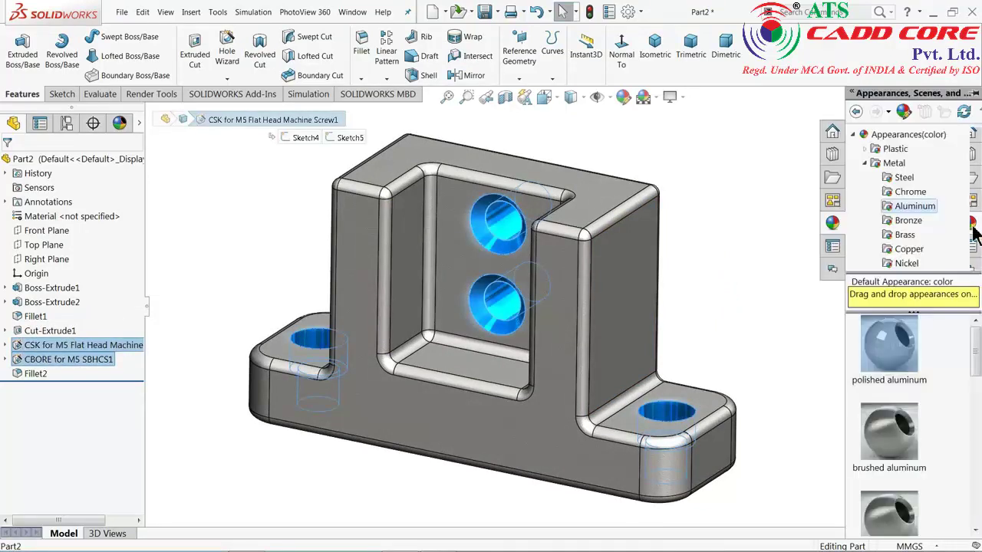
left_click(908, 134)
left_click(890, 353)
key("Escape")
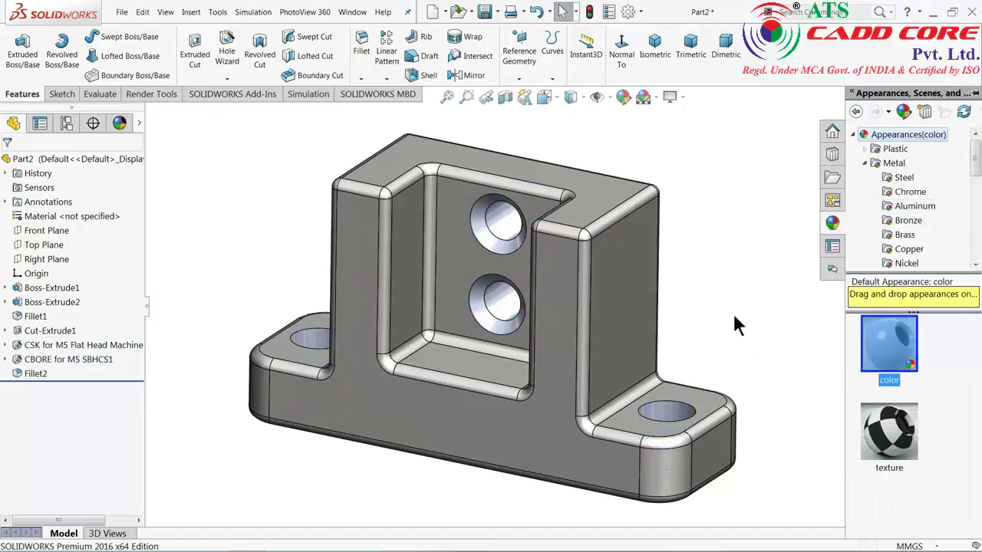
left_click(735, 326)
mouse_move(763, 273)
middle_mouse_down()
mouse_move(675, 276)
mouse_move(637, 261)
mouse_move(603, 243)
mouse_move(593, 190)
mouse_move(633, 258)
mouse_move(723, 273)
mouse_move(783, 215)
mouse_move(788, 228)
mouse_move(762, 236)
middle_mouse_up()
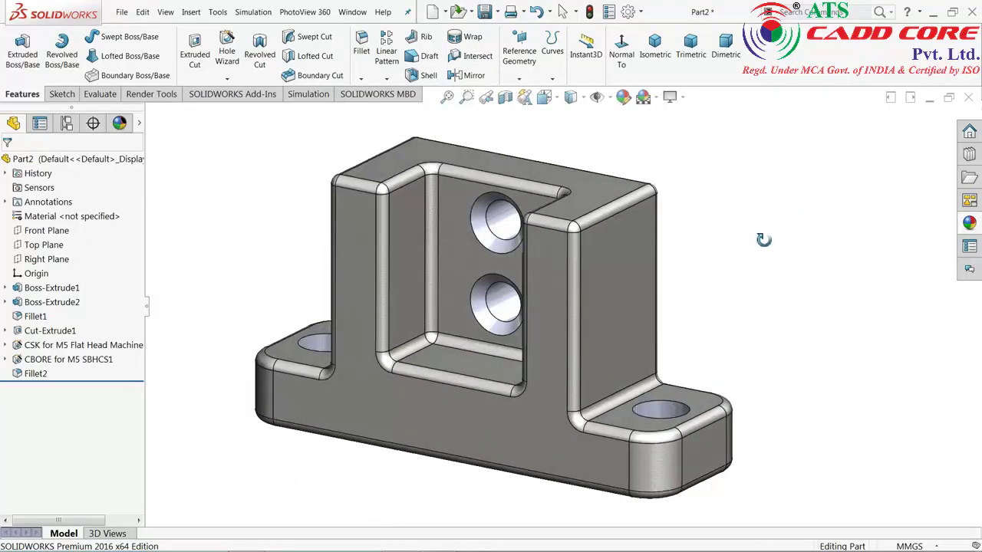
key("Escape")
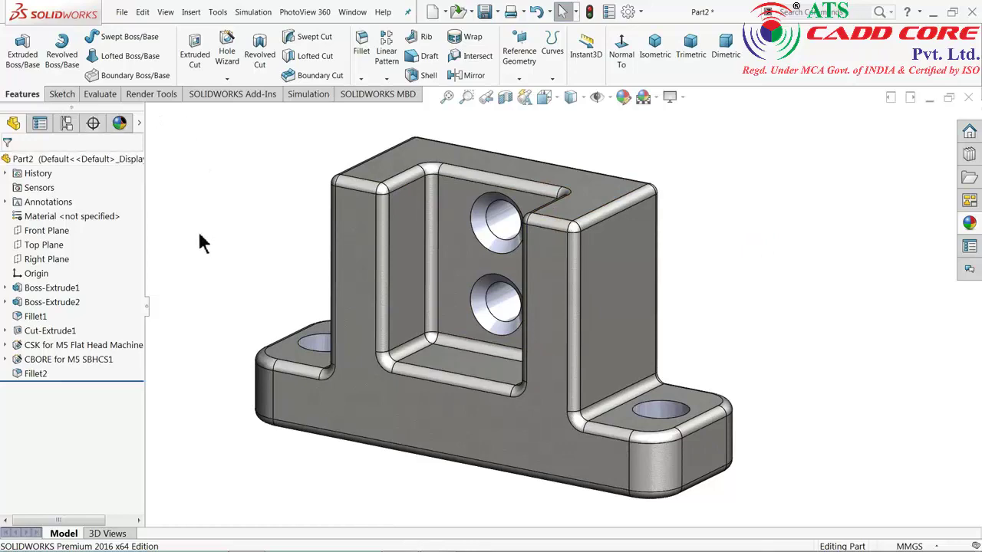
mouse_move(199, 236)
middle_mouse_down()
mouse_move(207, 180)
mouse_move(197, 263)
mouse_move(208, 271)
mouse_move(198, 232)
mouse_move(206, 258)
middle_mouse_up()
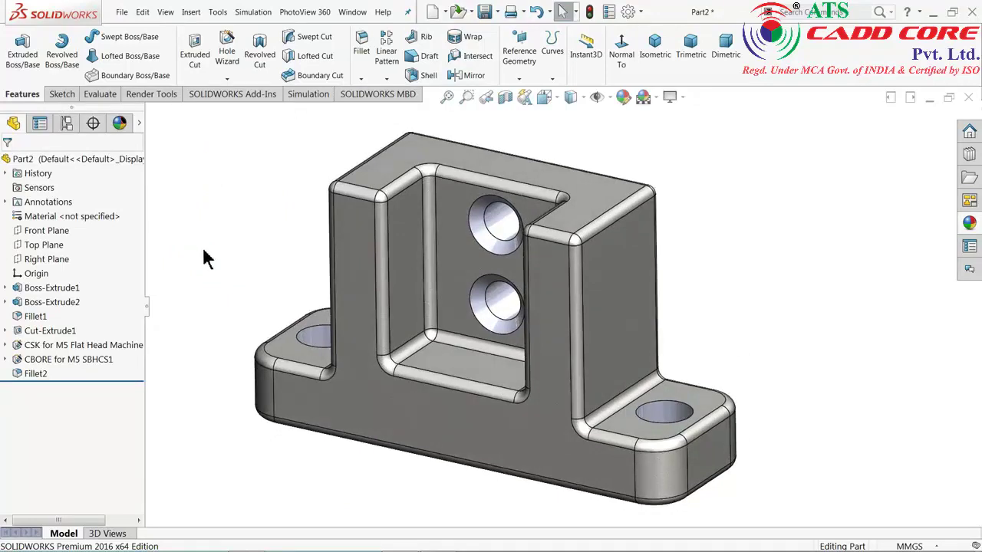
scroll(487, 282, "down", 1)
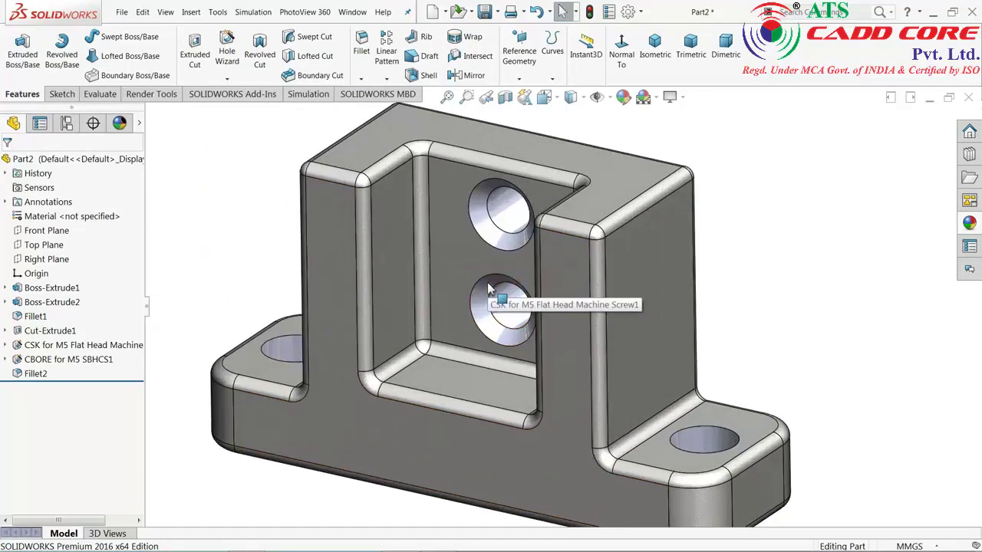
scroll(487, 282, "up", 1)
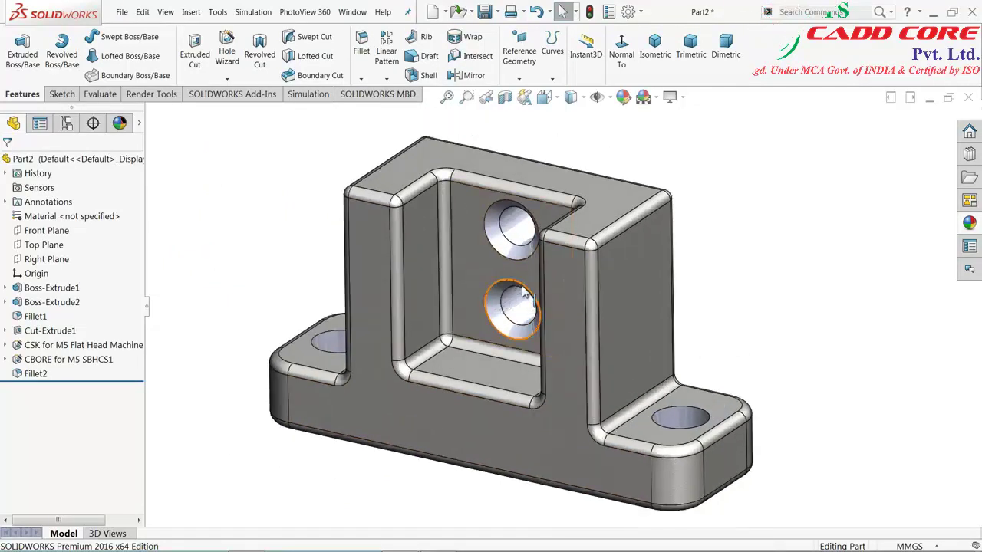